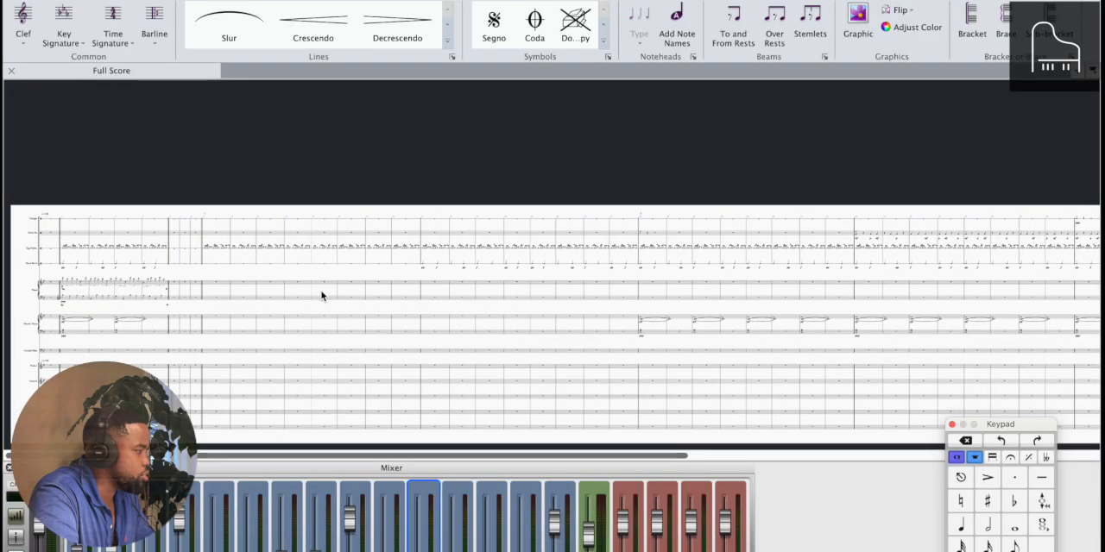
Play the score briefly from the egg shaker's first note in bar 9, and stop playback
click(204, 252)
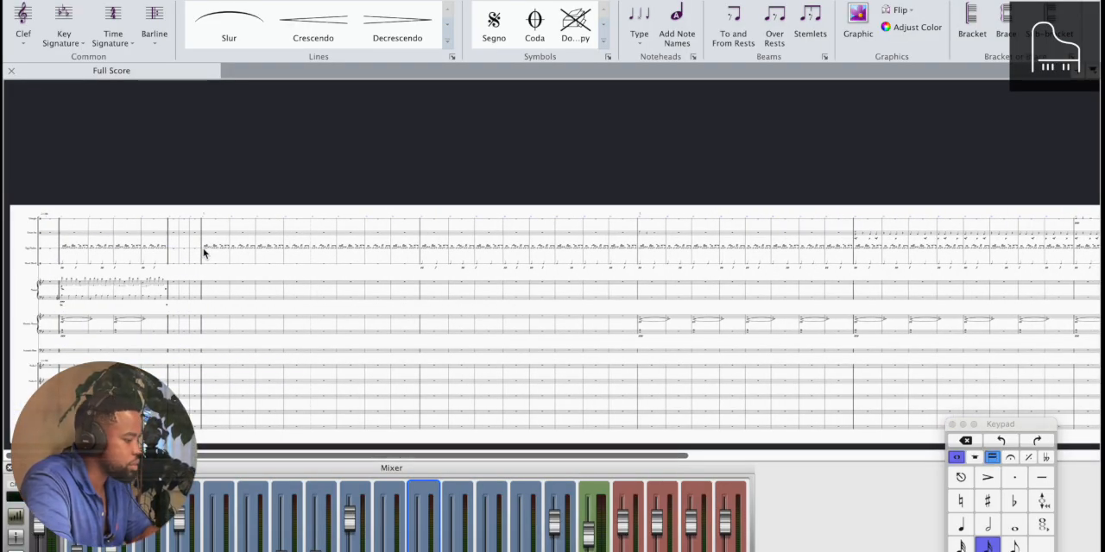
key(p)
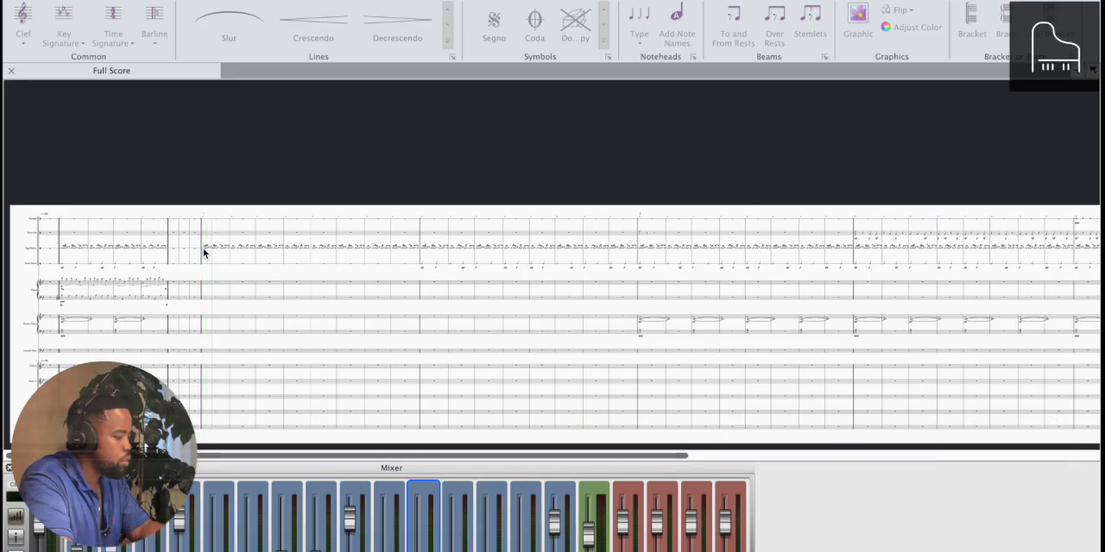
key(Escape)
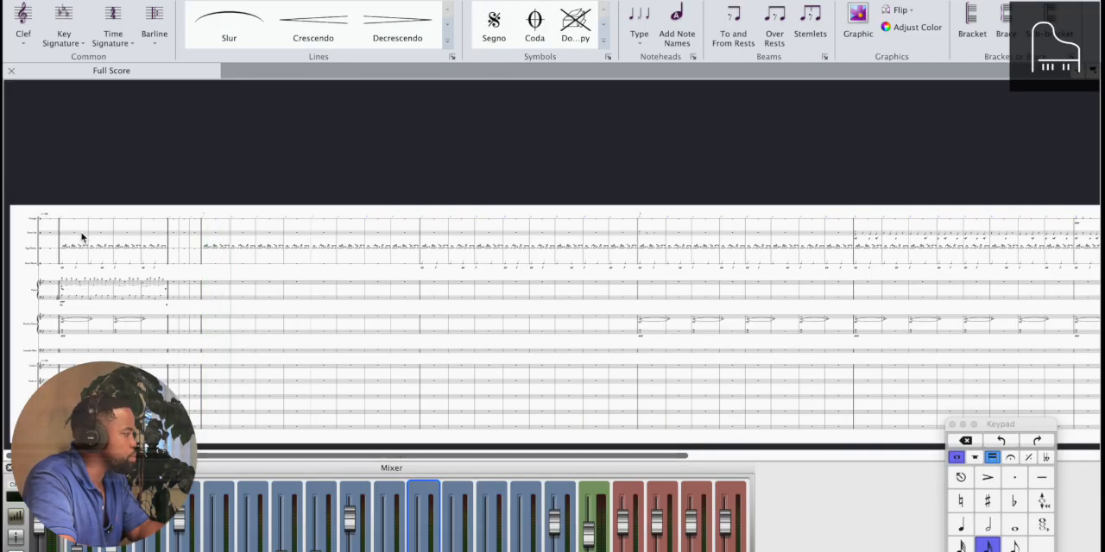
Play the repeated opening section in bars 2–5 several times to hear the piano, electric piano and percussion material
scroll(181, 266, up, 5)
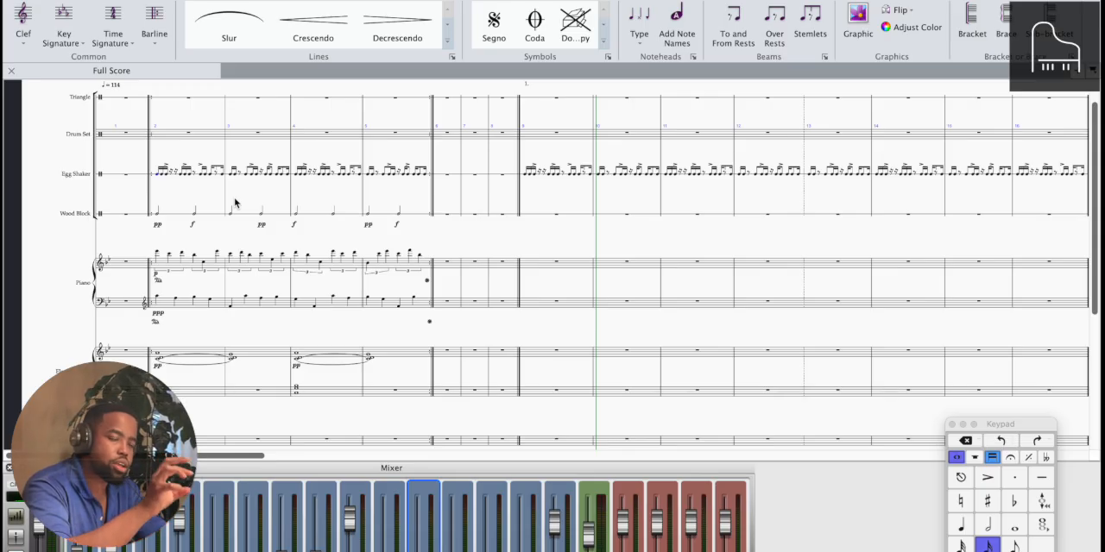
key(space)
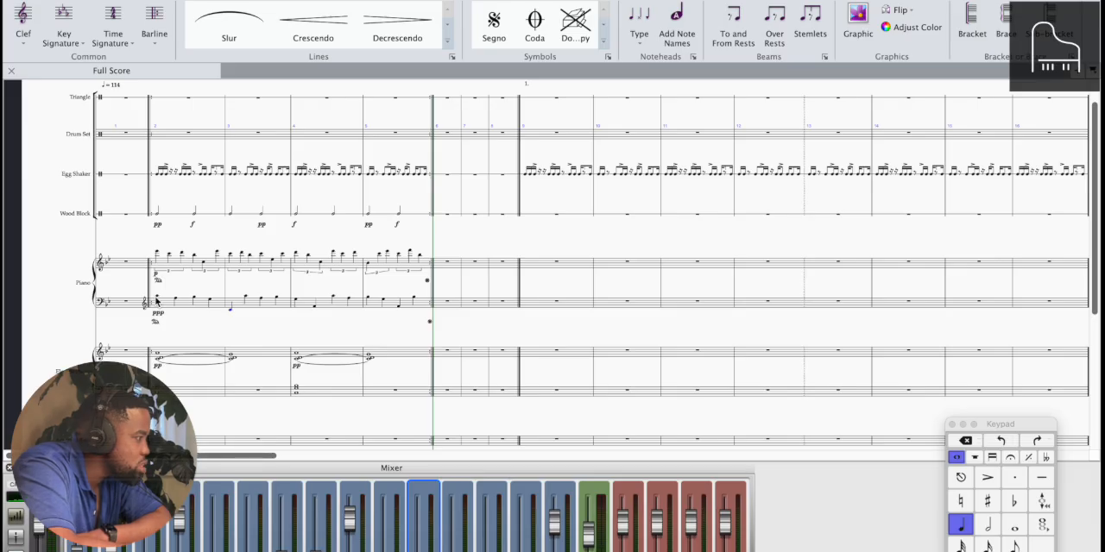
key(space)
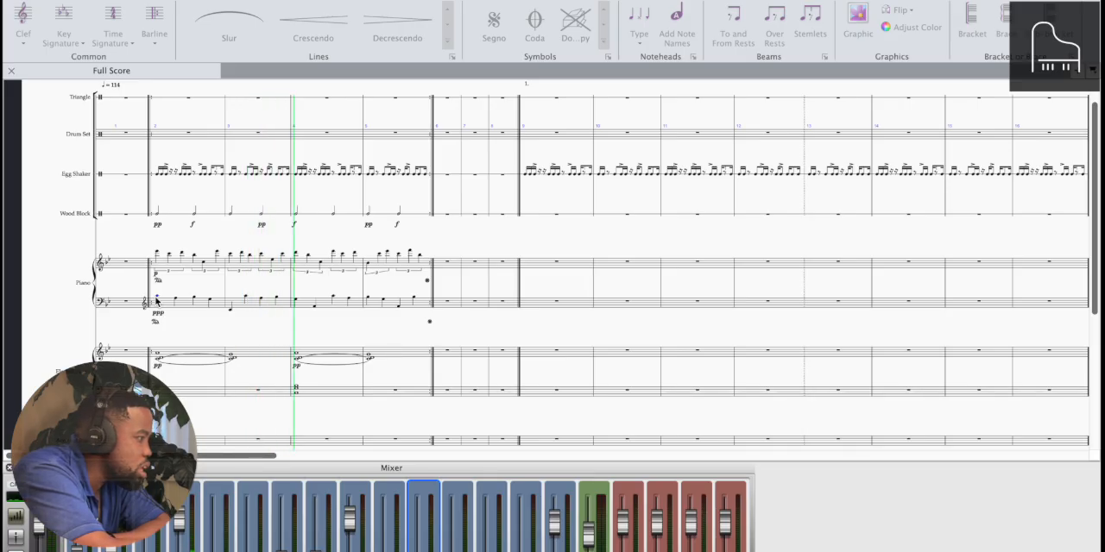
key(space)
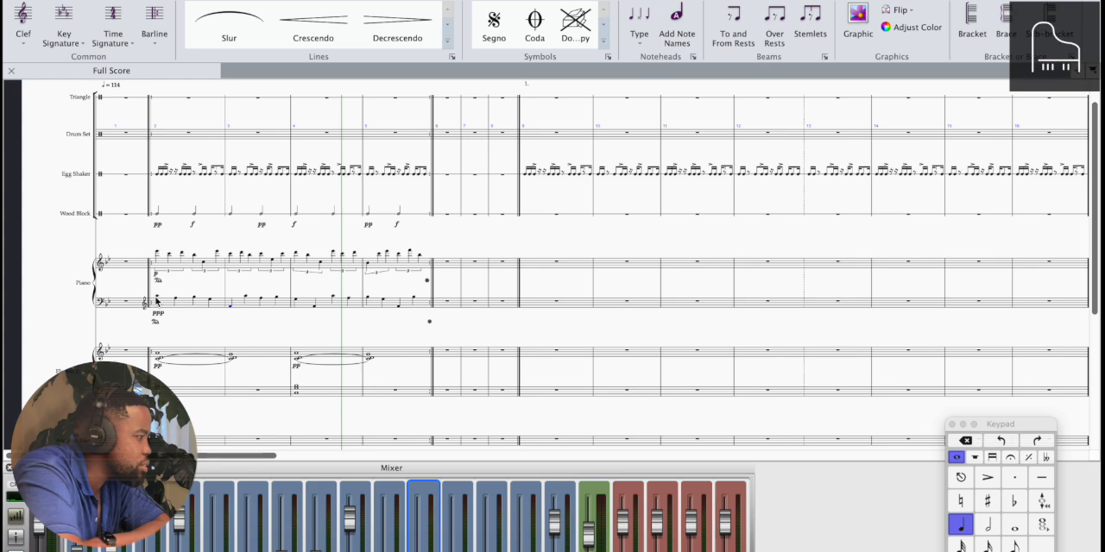
key(space)
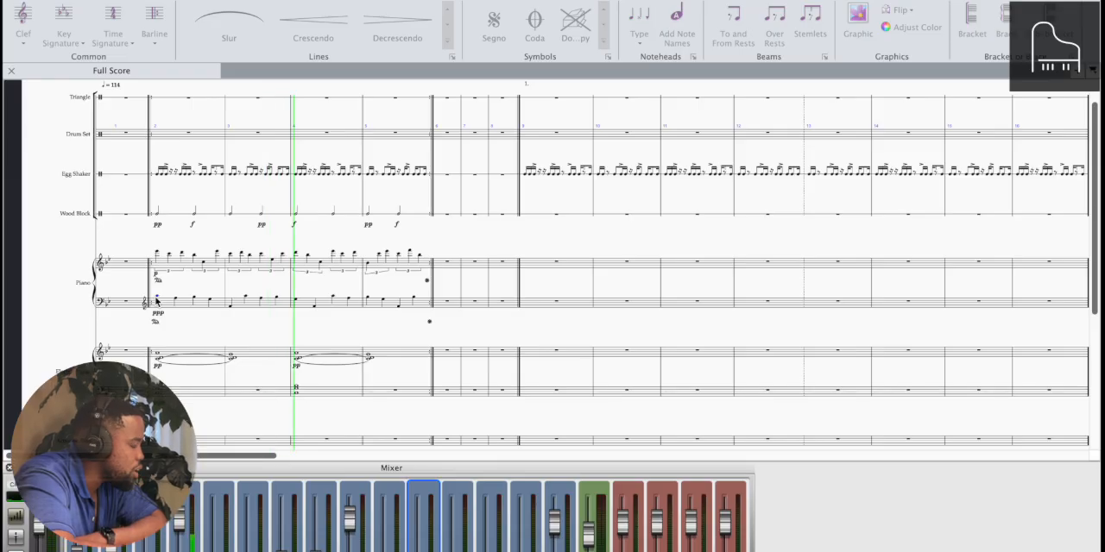
scroll(156, 300, up, 3)
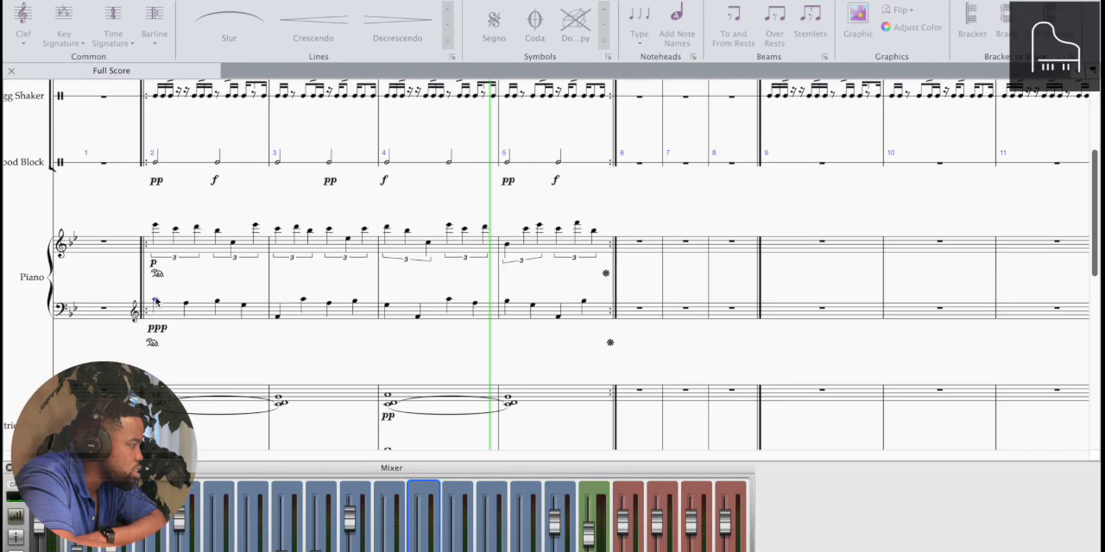
scroll(155, 300, up, 1)
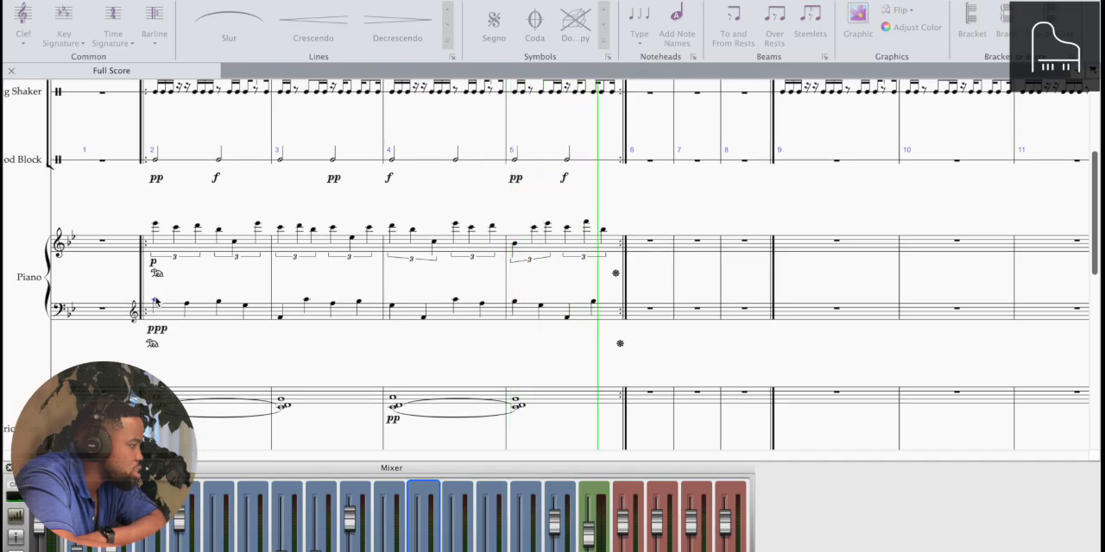
click(156, 300)
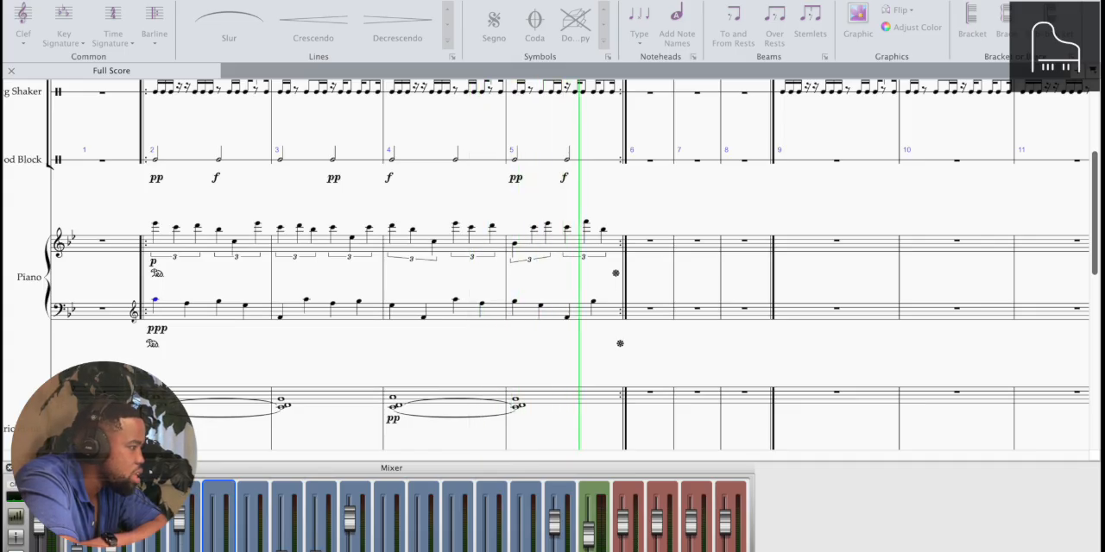
key(space)
key(super+minus)
key(super+minus)
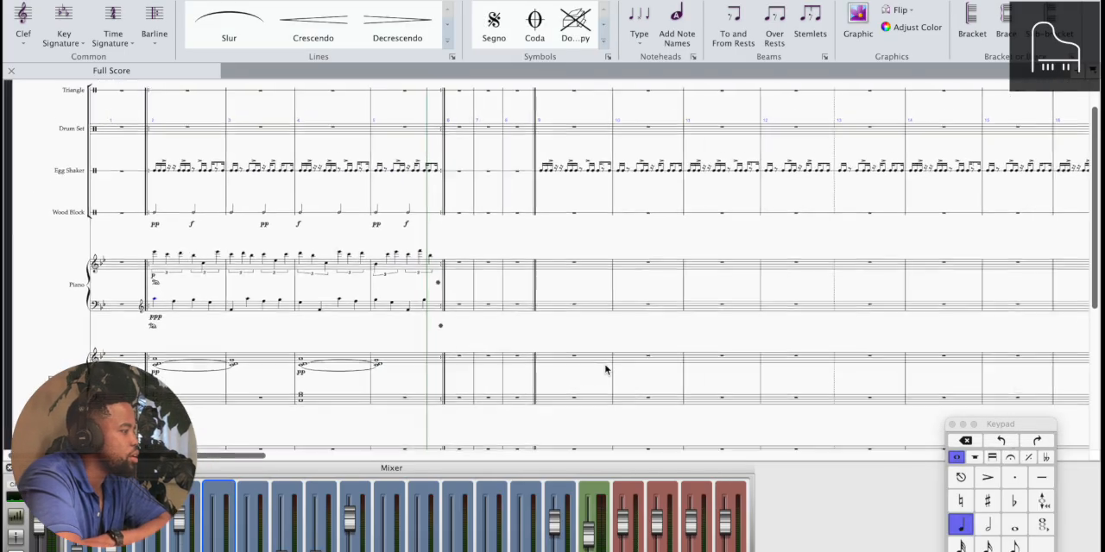
Play the arrangement from the egg shaker's entry in bar 9 through to the end of the score
scroll(605, 370, right, 7)
scroll(605, 370, left, 3)
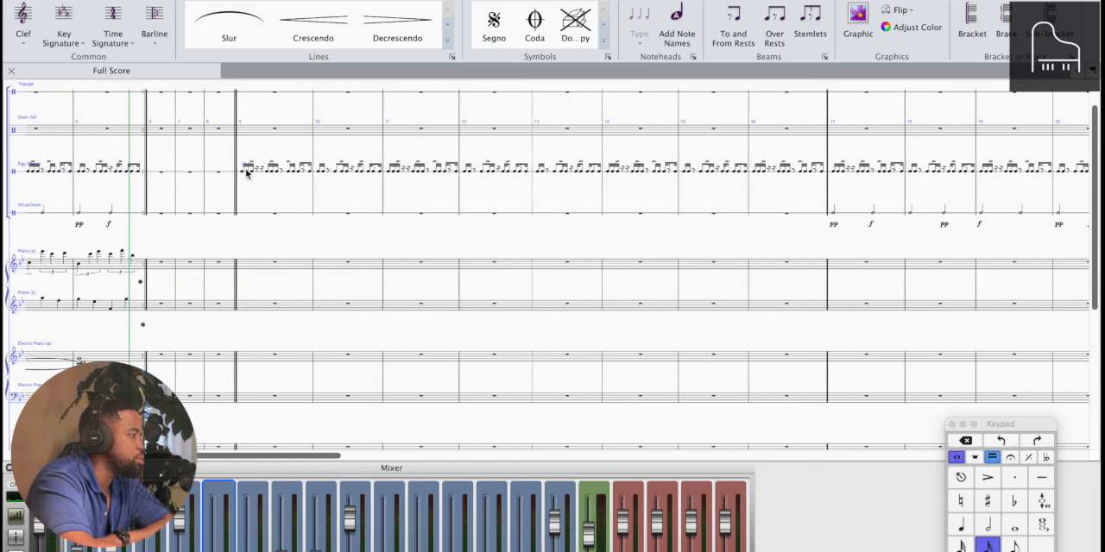
key(space)
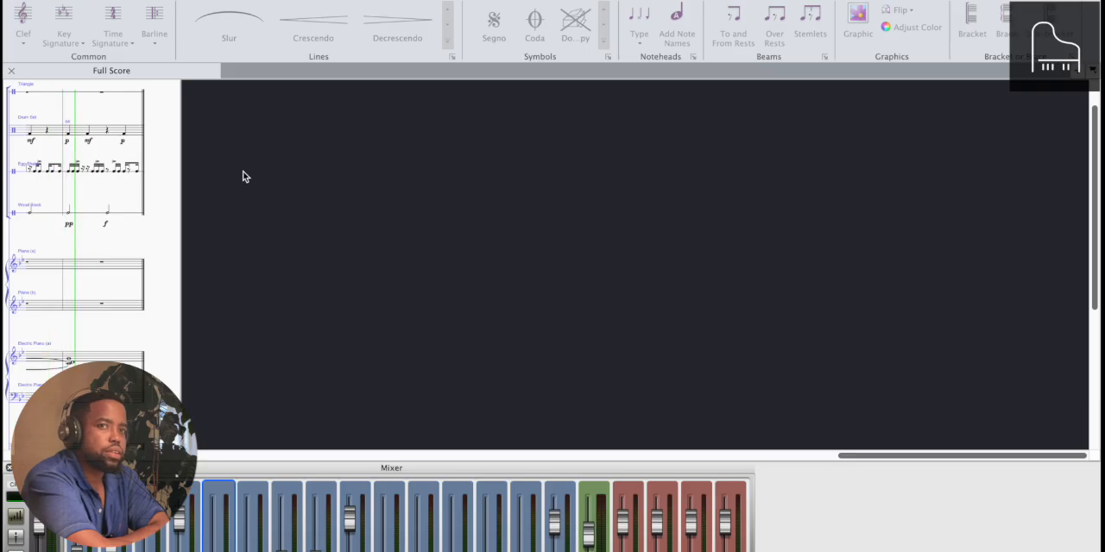
key(space)
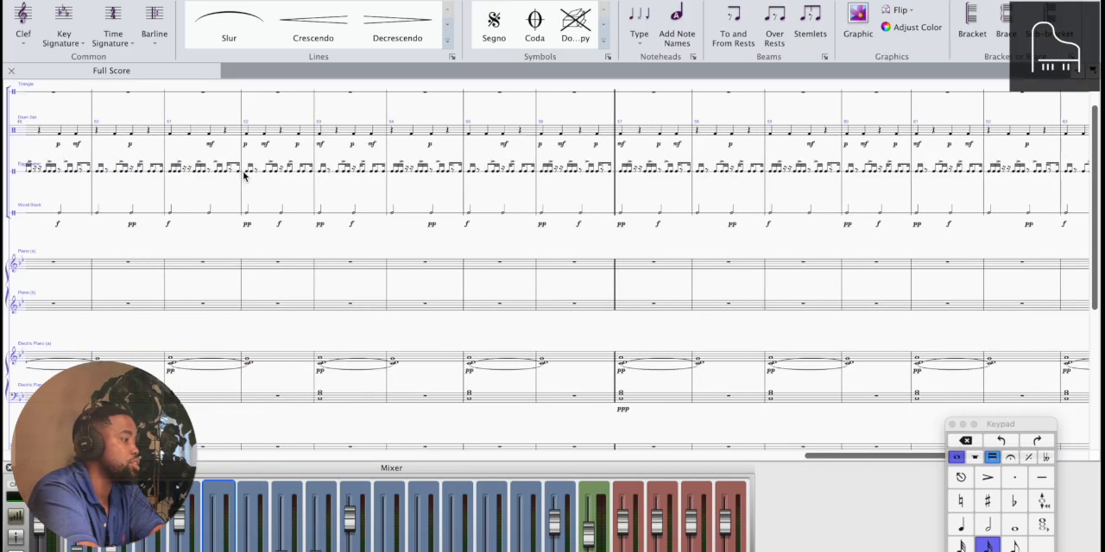
Examine where each percussion, electric piano and string layer enters across the full score from bar 9 onward
scroll(243, 176, left, 15)
scroll(241, 175, down, 8)
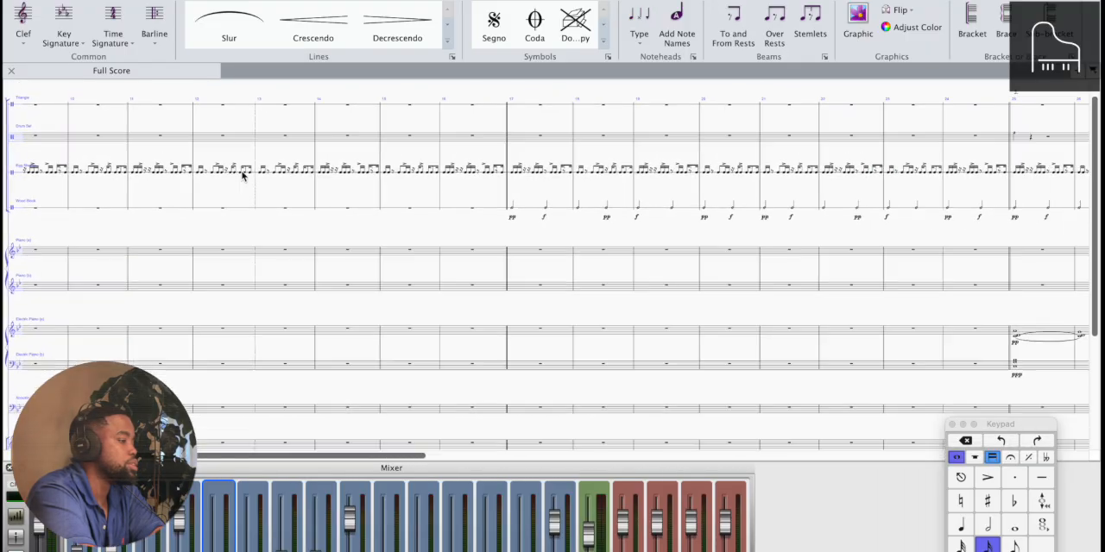
scroll(239, 176, right, 10)
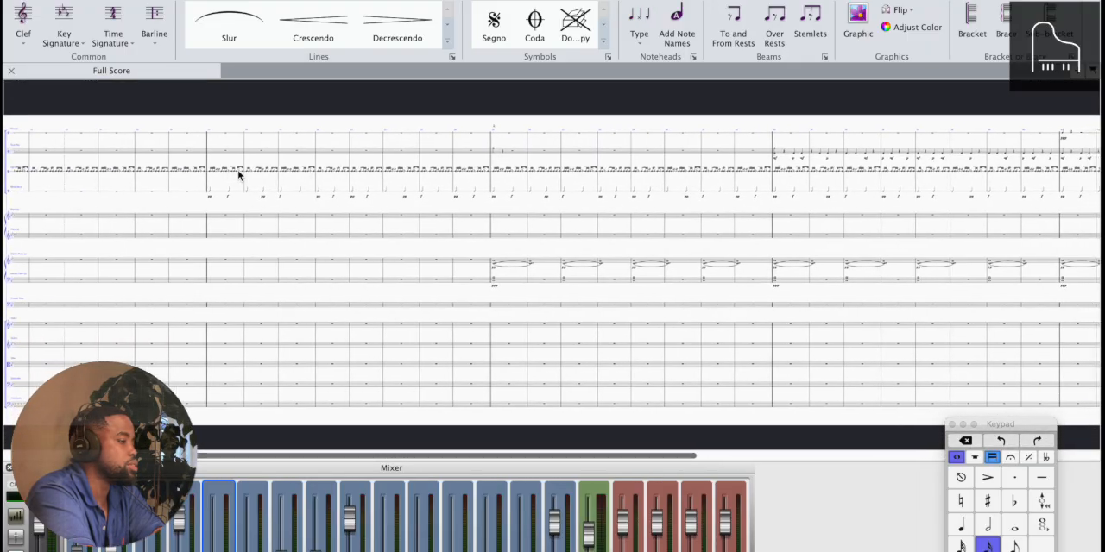
scroll(239, 175, right, 3)
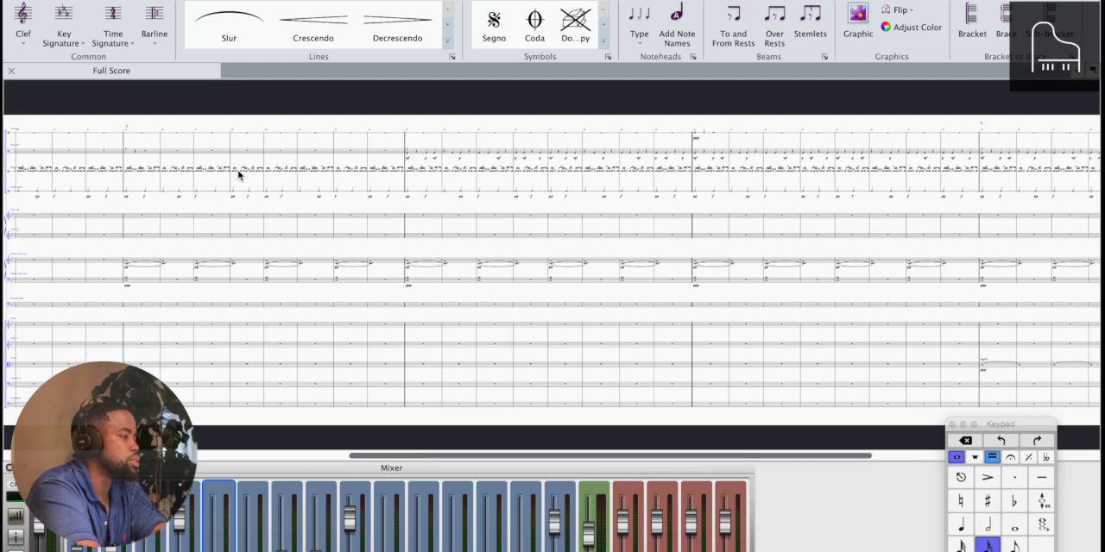
scroll(486, 254, right, 3)
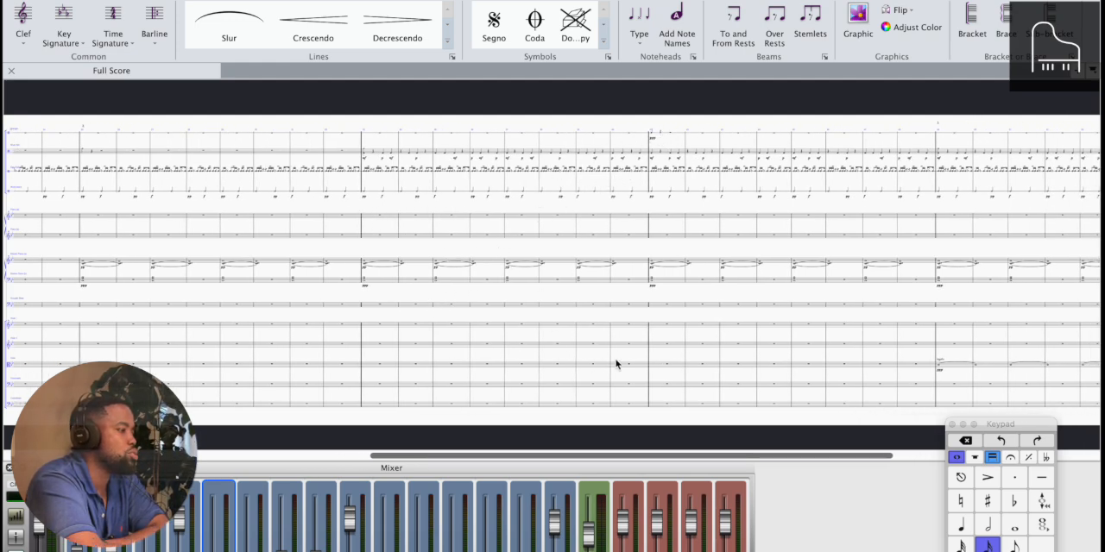
scroll(595, 342, right, 10)
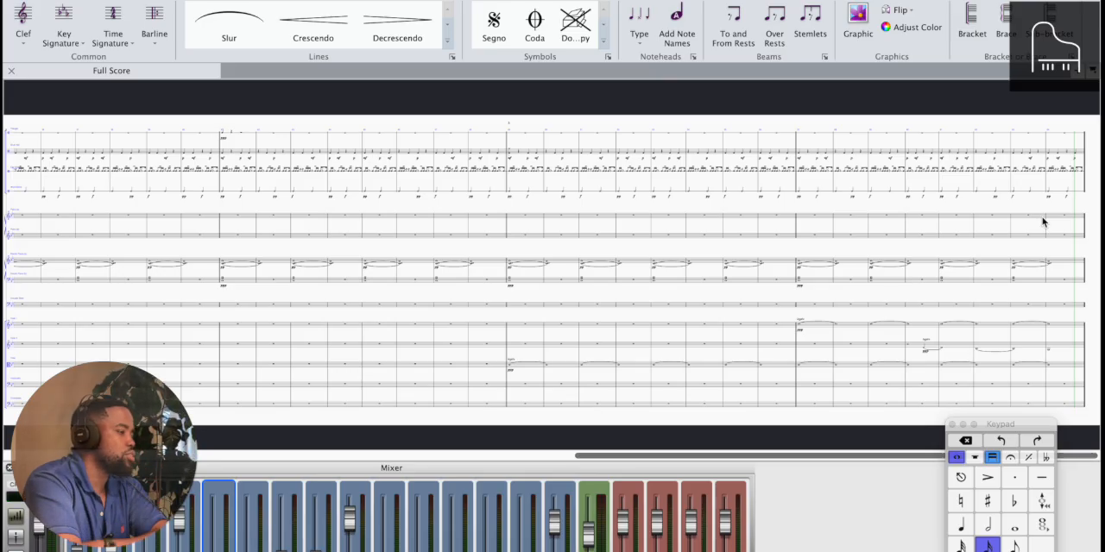
scroll(1042, 222, left, 15)
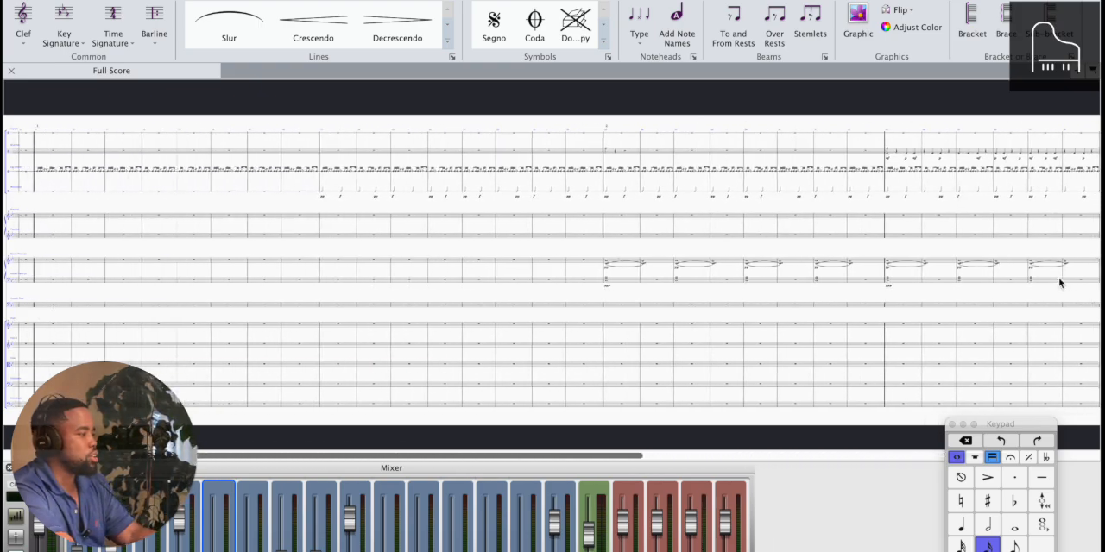
Copy the lower-staff piano phrase from bars 2–5 into the lower piano staff starting at bar 57
scroll(246, 215, up, 3)
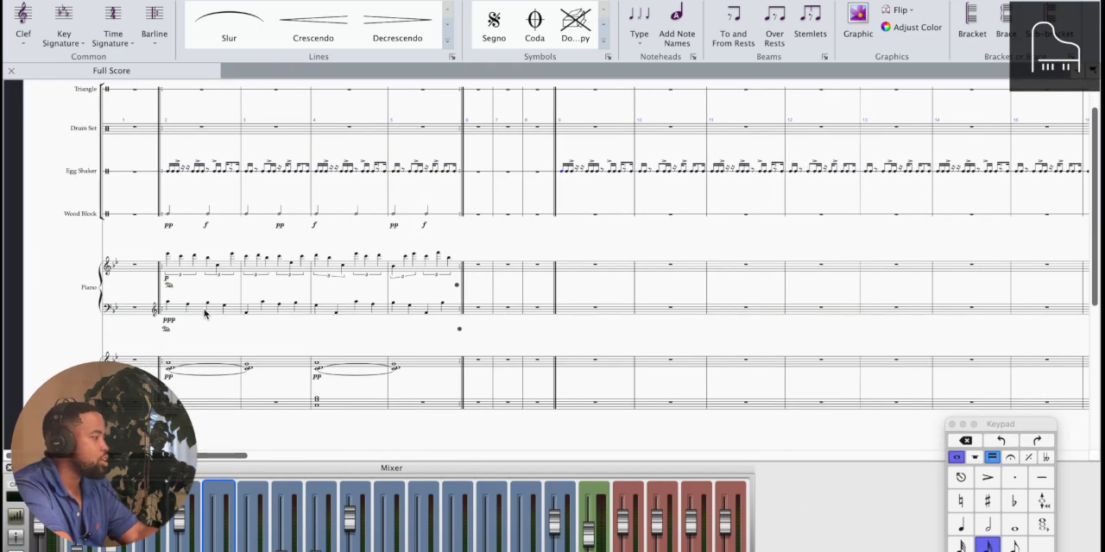
click(199, 312)
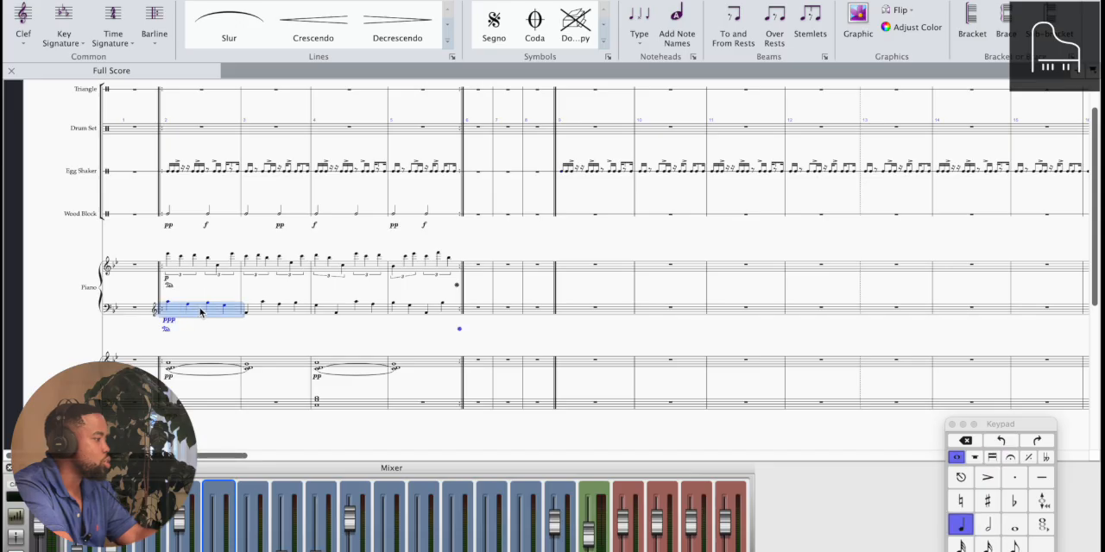
shift+click(449, 313)
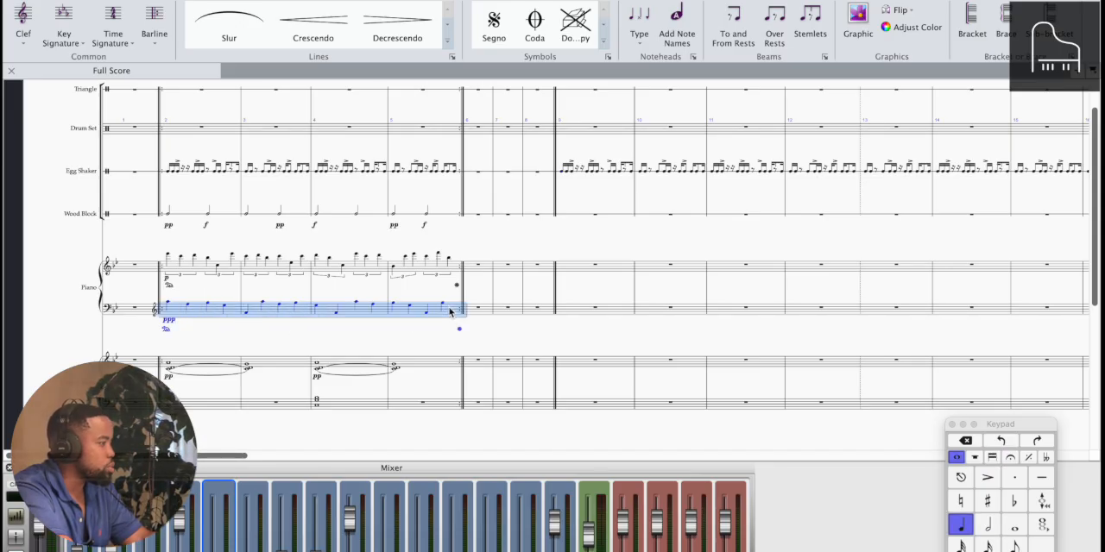
scroll(449, 313, right, 20)
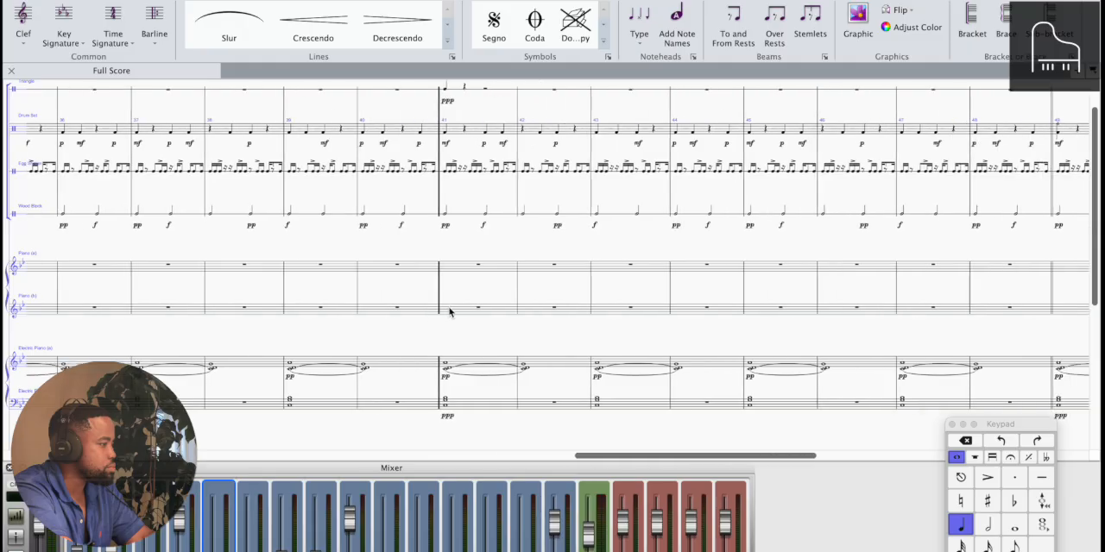
scroll(449, 313, right, 10)
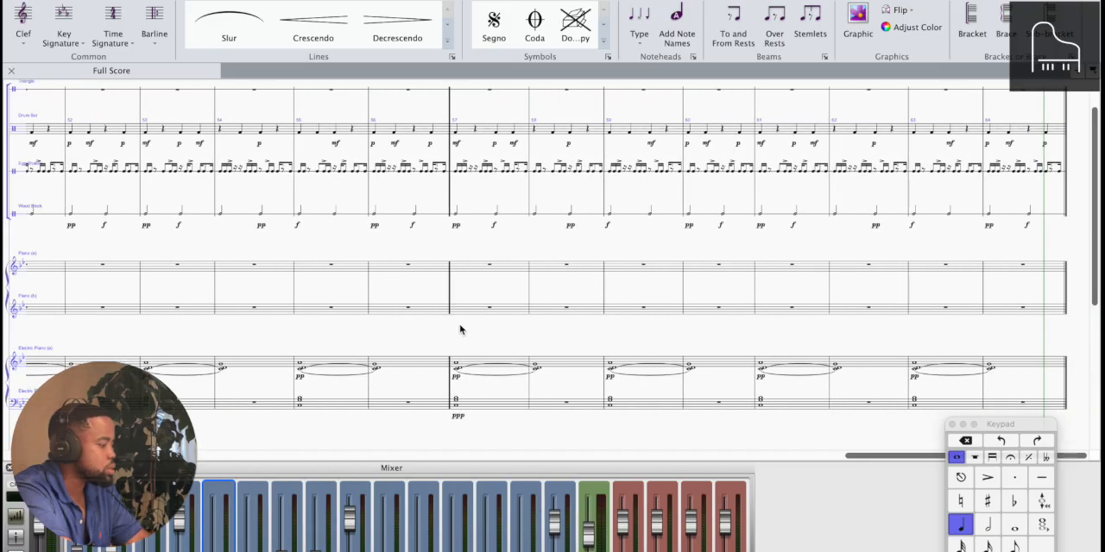
alt+click(460, 311)
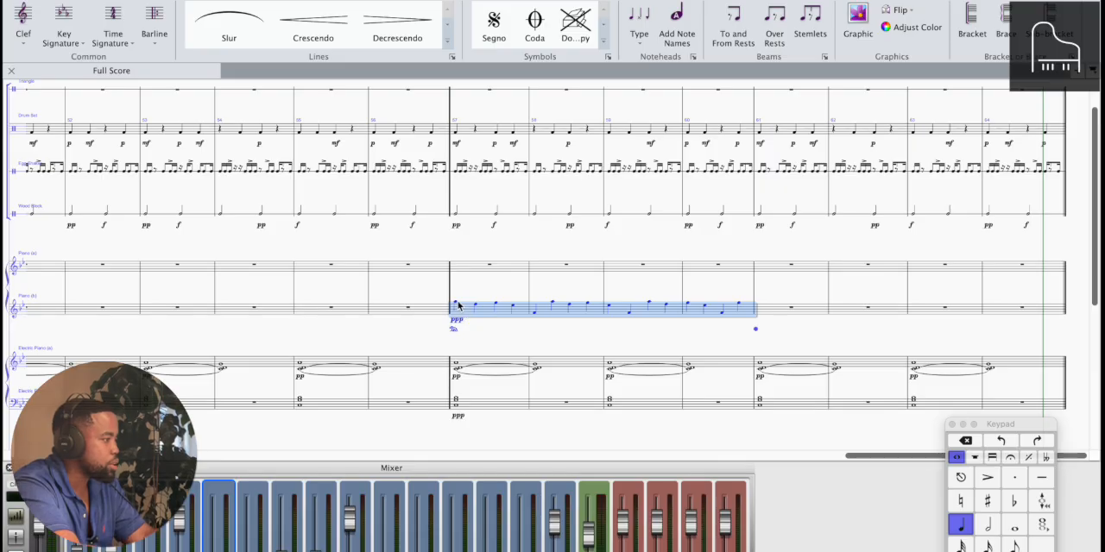
Play from the electric piano chord in bar 49 to audition the pasted piano phrase, and delete the phrase from bars 57–60
scroll(300, 369, left, 5)
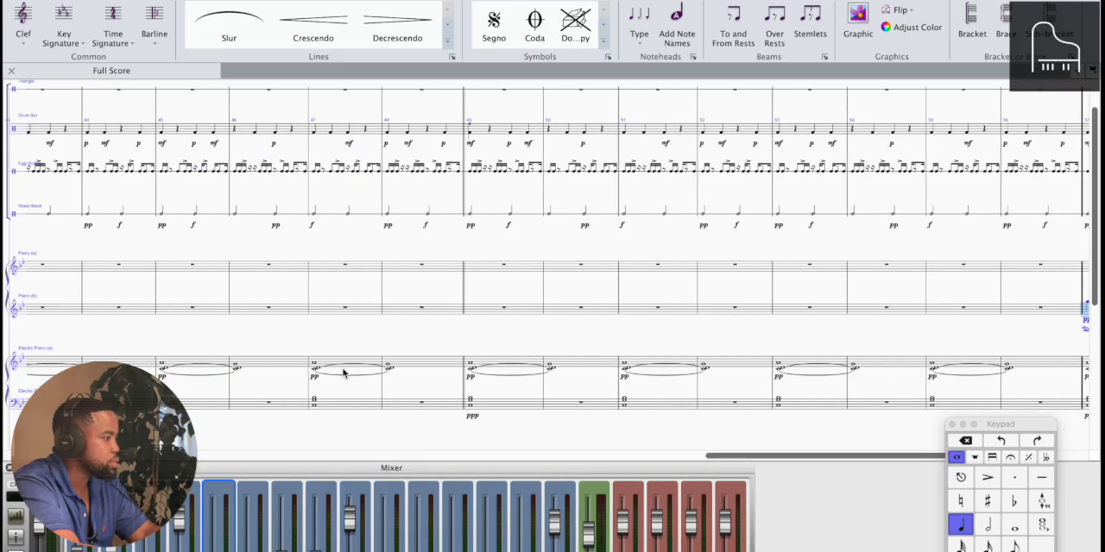
click(467, 369)
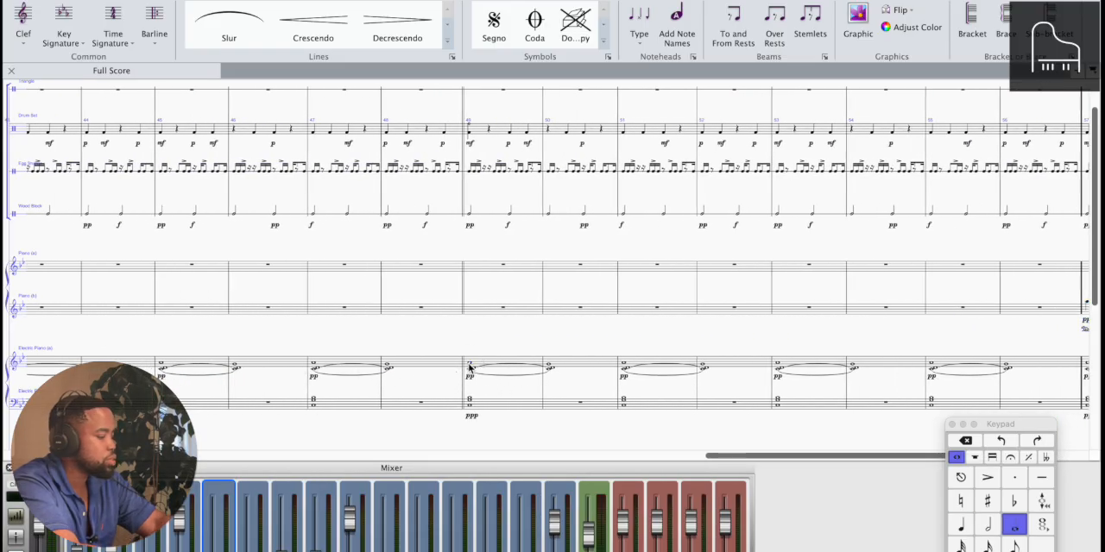
key(p)
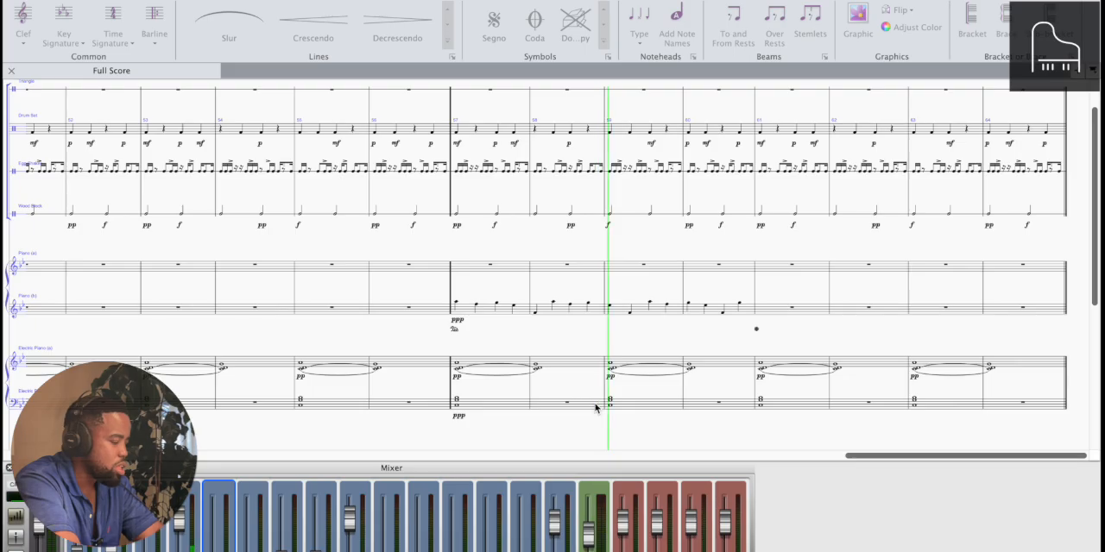
key(space)
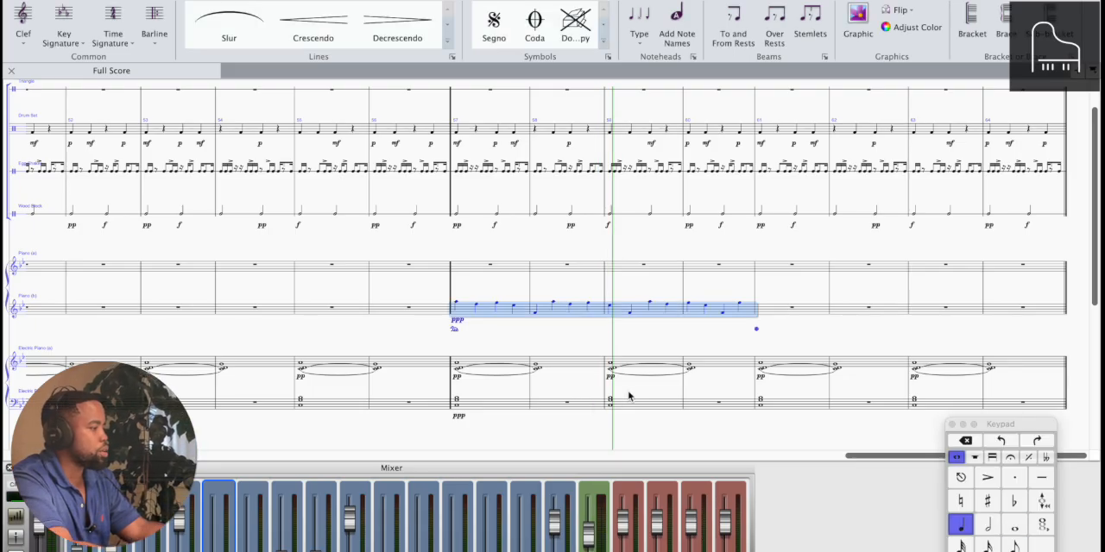
key(Delete)
Copy the upper-staff piano phrase from bars 2–5 to bar 57 and extend its pedal release mark to the end of bar 64
scroll(710, 394, left, 20)
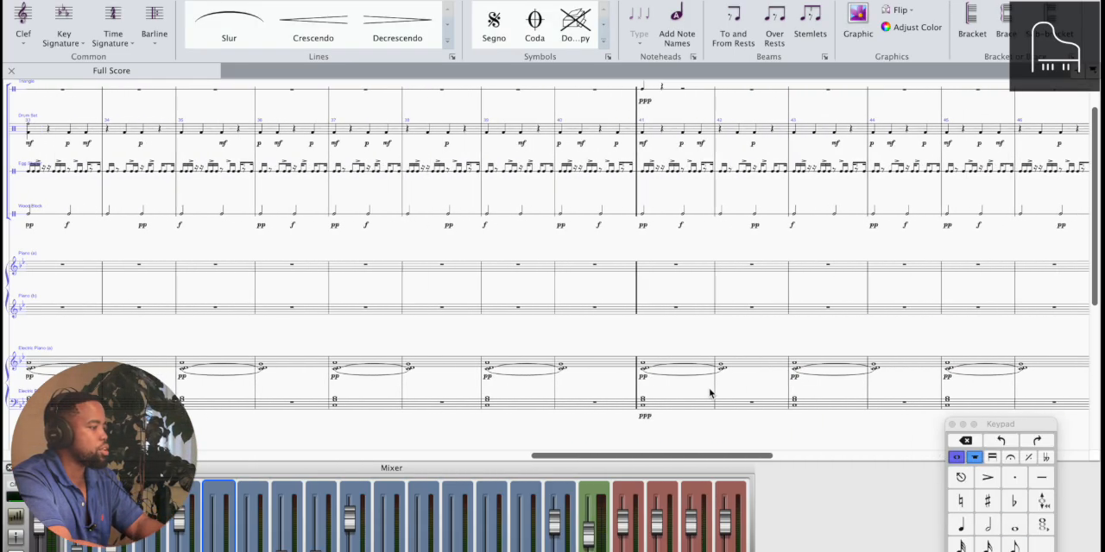
scroll(709, 393, left, 20)
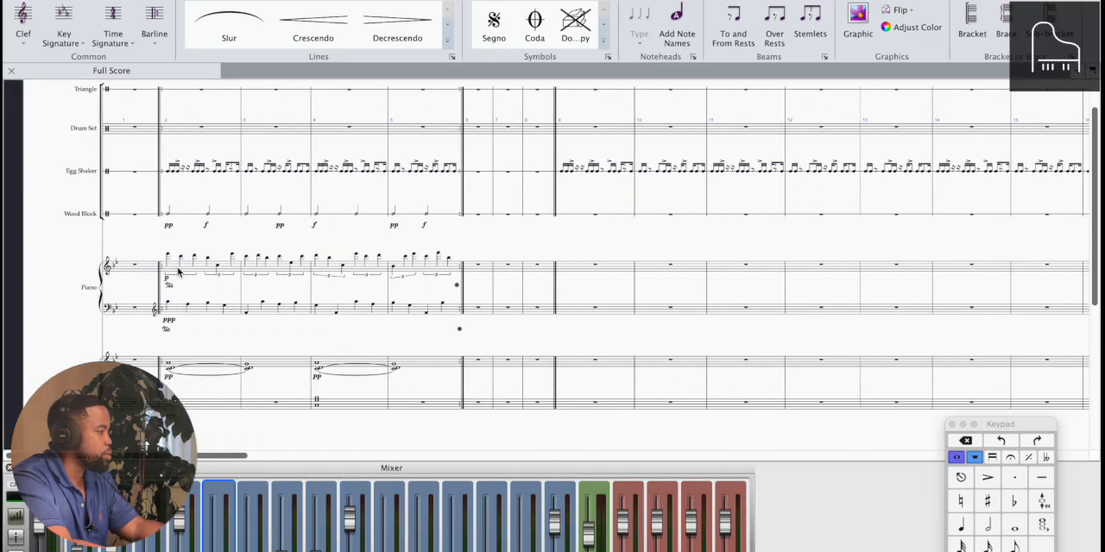
click(176, 273)
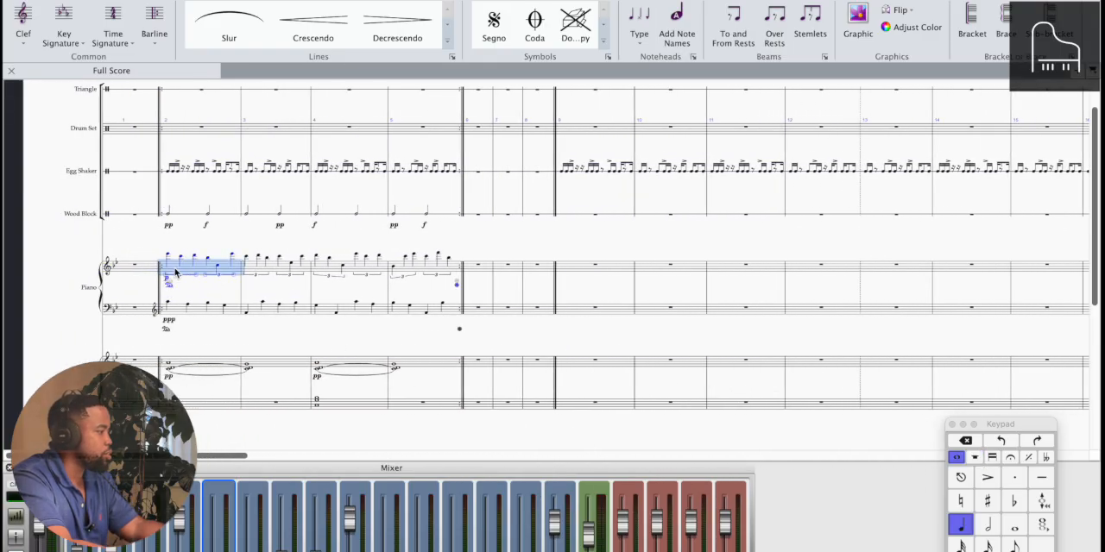
shift+click(453, 269)
scroll(452, 271, right, 20)
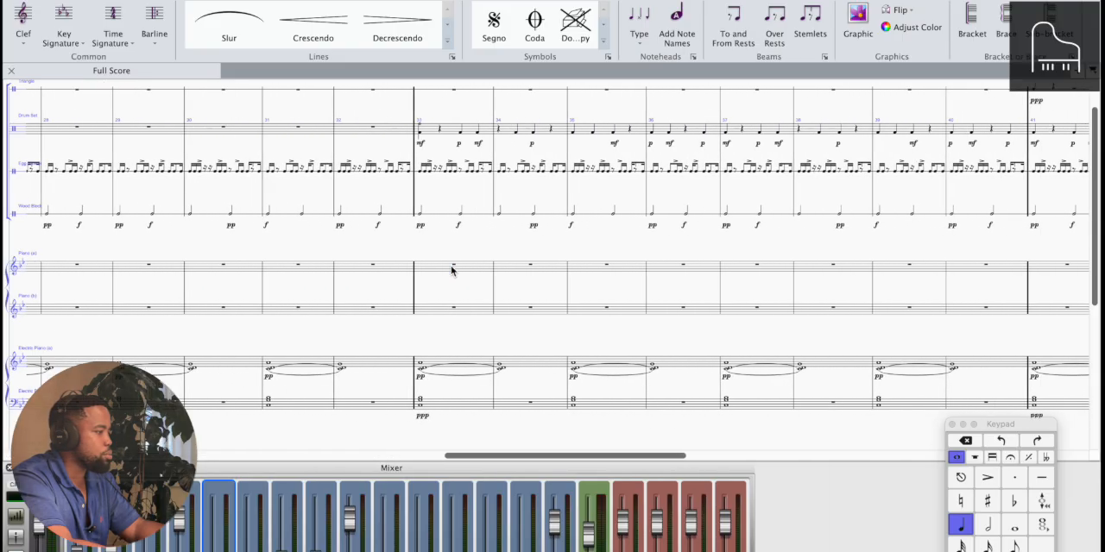
scroll(451, 271, right, 12)
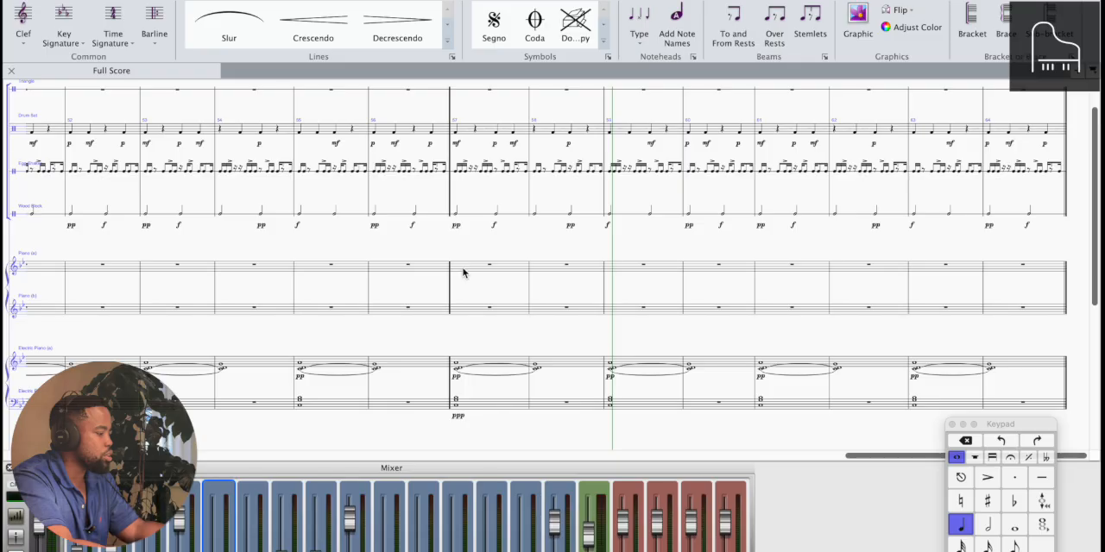
alt+click(464, 273)
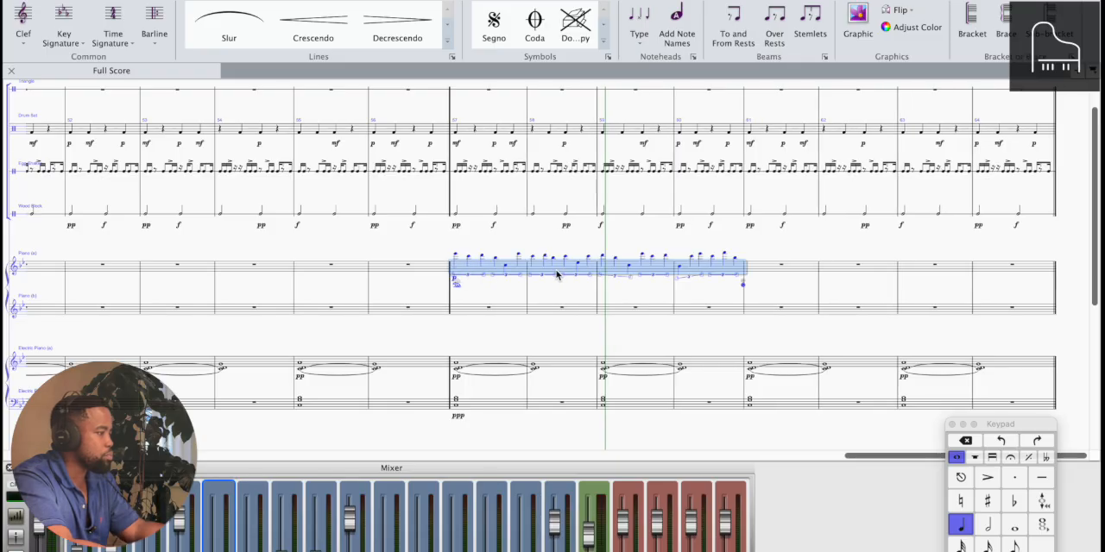
key(Escape)
click(739, 286)
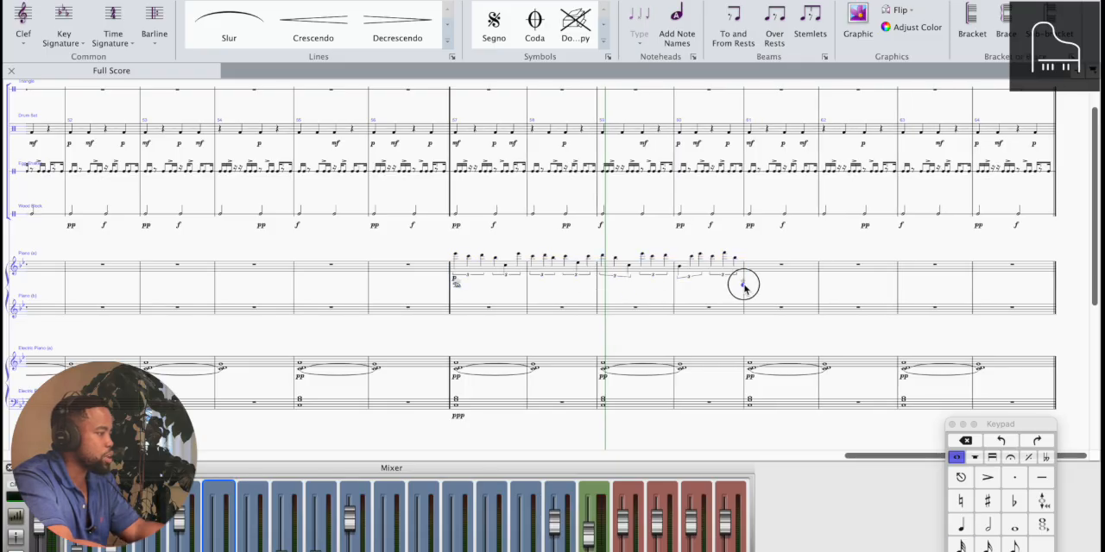
drag(739, 285, 1048, 314)
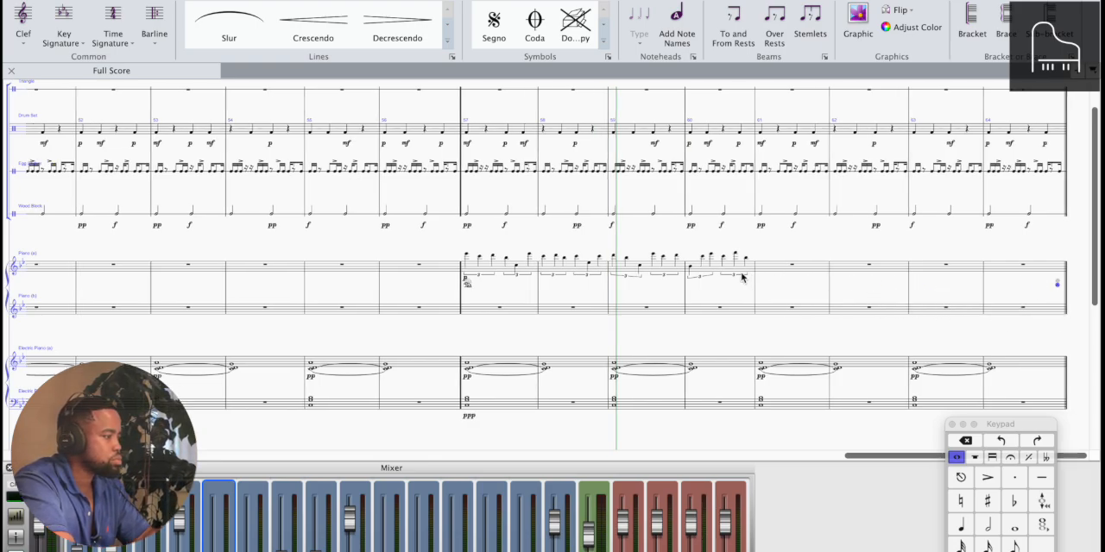
Change the upper piano staff's dynamic at bar 57 to ppp
scroll(743, 278, up, 3)
scroll(741, 277, left, 6)
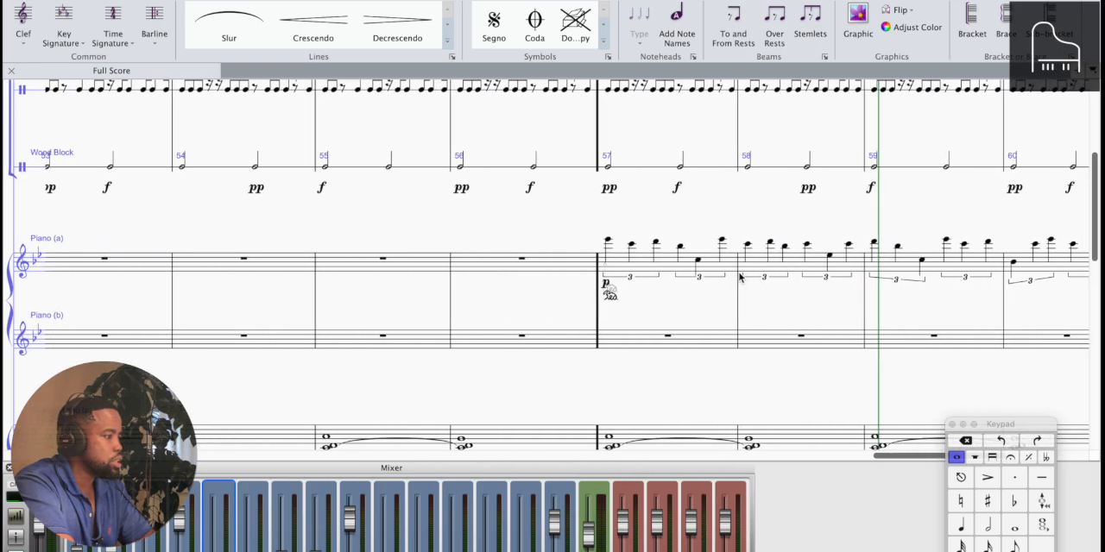
scroll(739, 277, right, 6)
scroll(738, 277, left, 1)
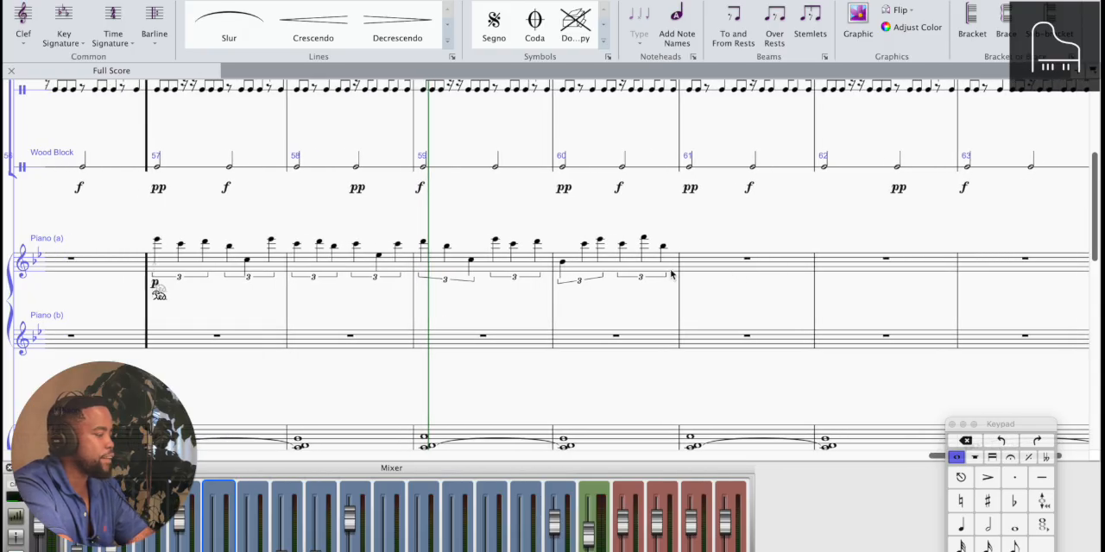
click(156, 280)
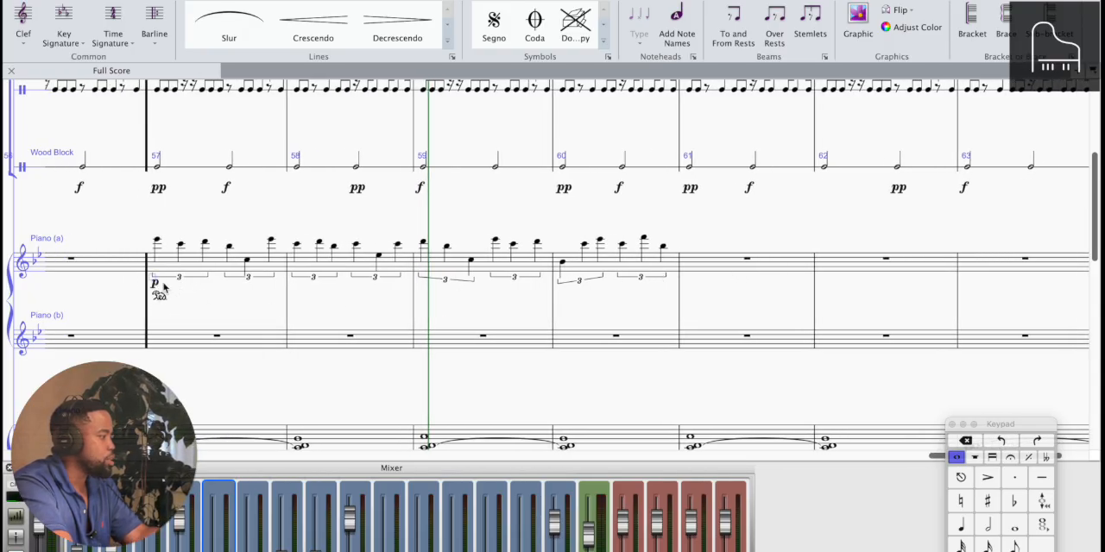
double_click(156, 282)
text(pp)
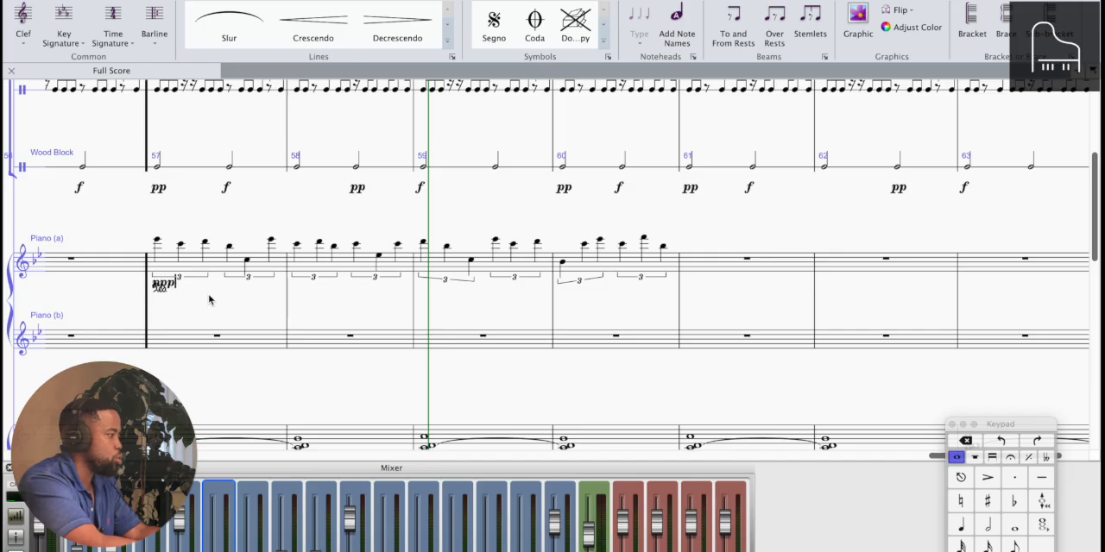
click(158, 309)
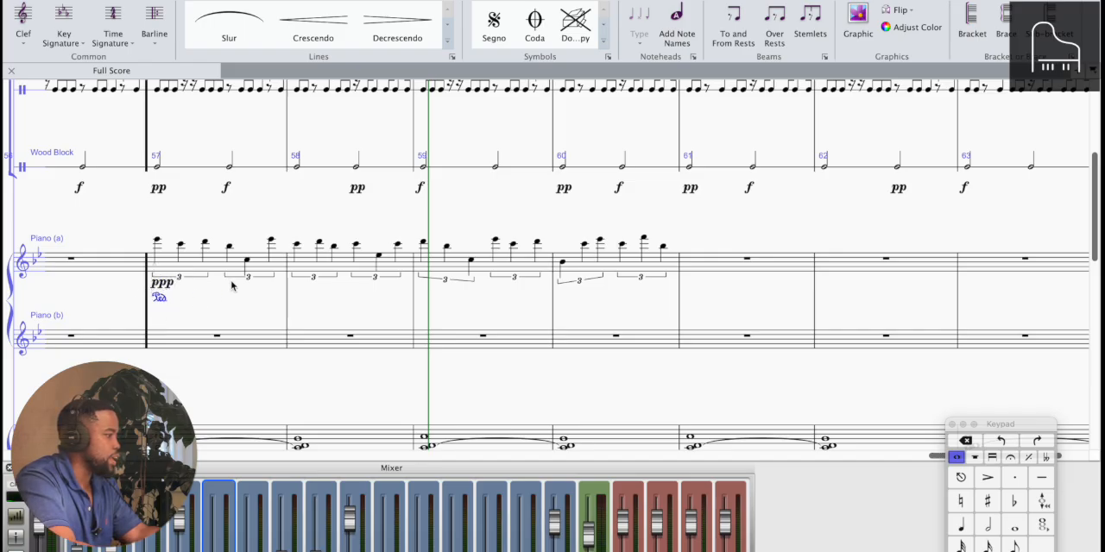
Repeat the upper piano phrase from bars 57–60 into bars 61–64 and delete the duplicate ppp and pedal mark at bar 61
scroll(111, 270, left, 5)
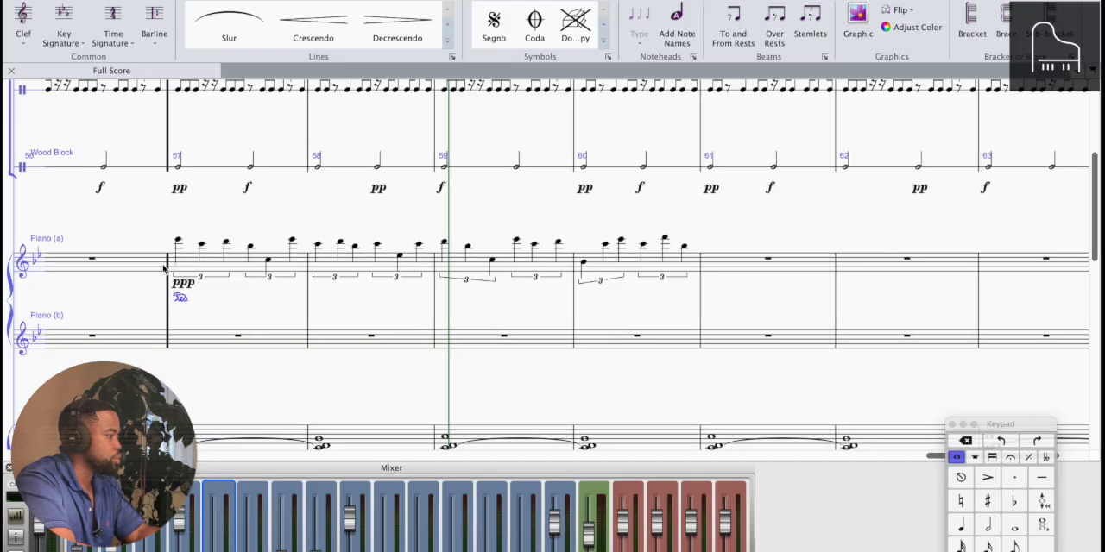
scroll(786, 322, right, 3)
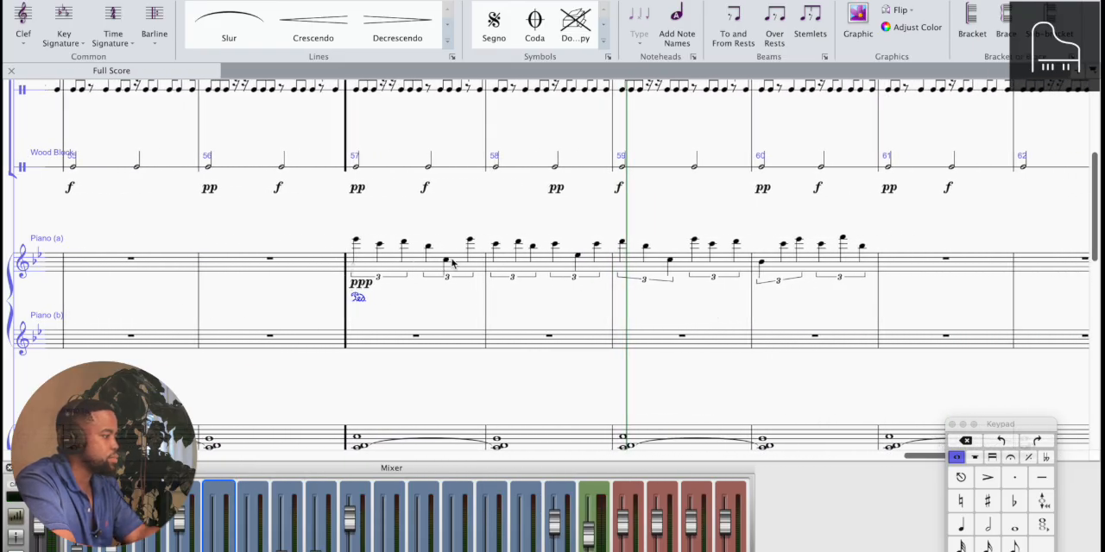
click(787, 267)
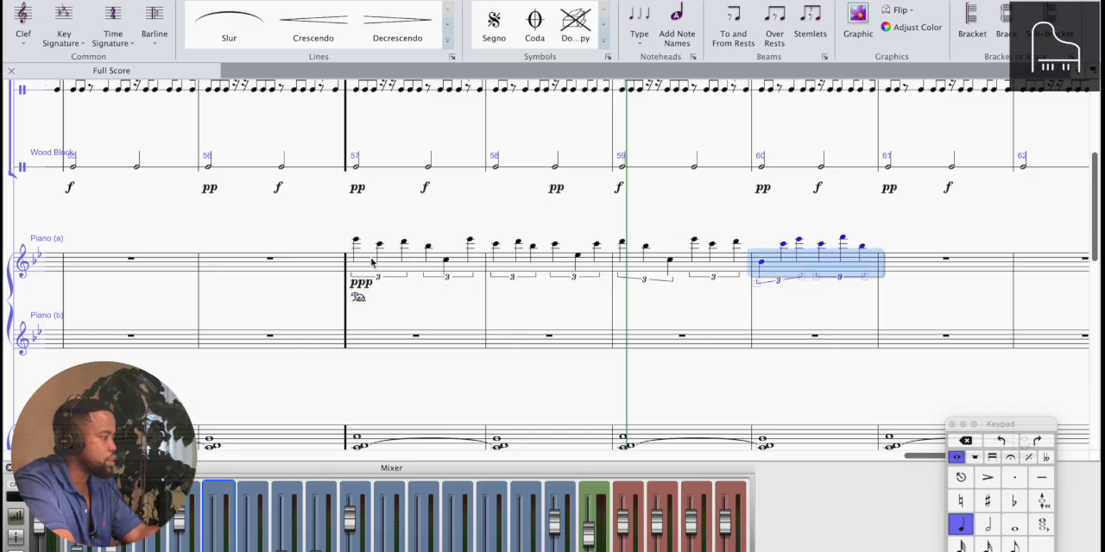
click(367, 262)
key(r)
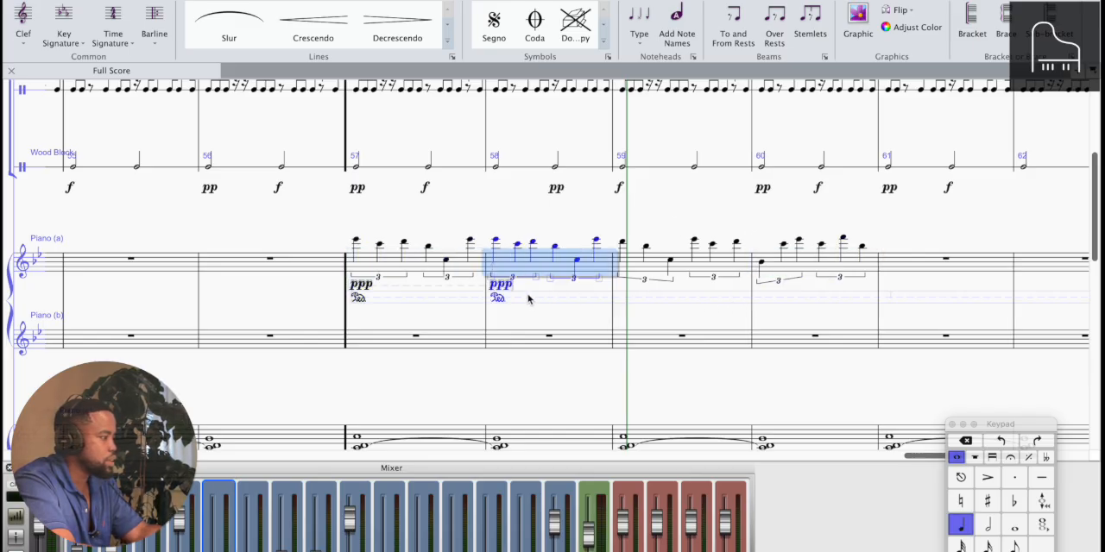
key(super+z)
shift+click(873, 269)
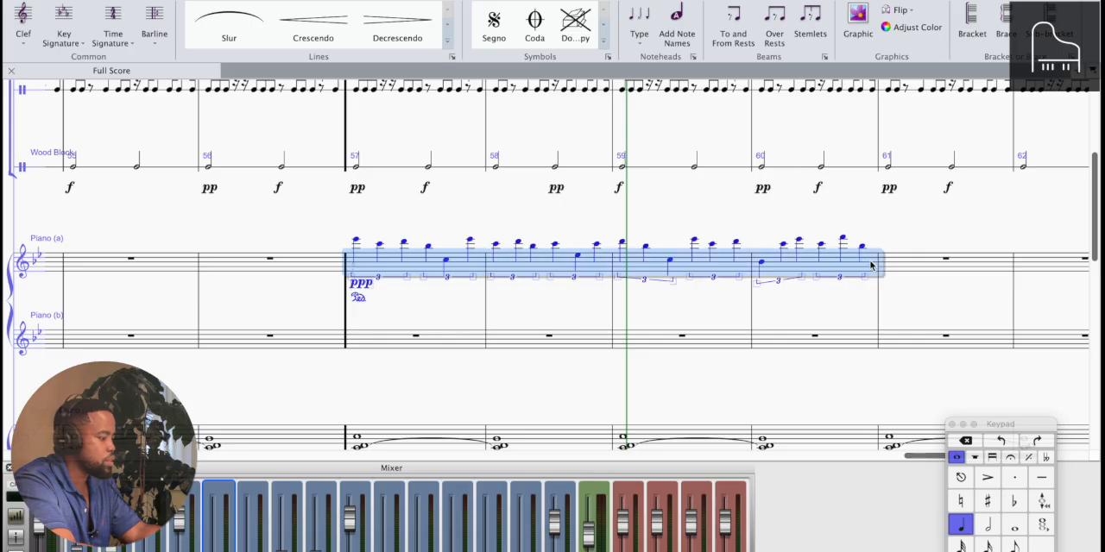
key(r)
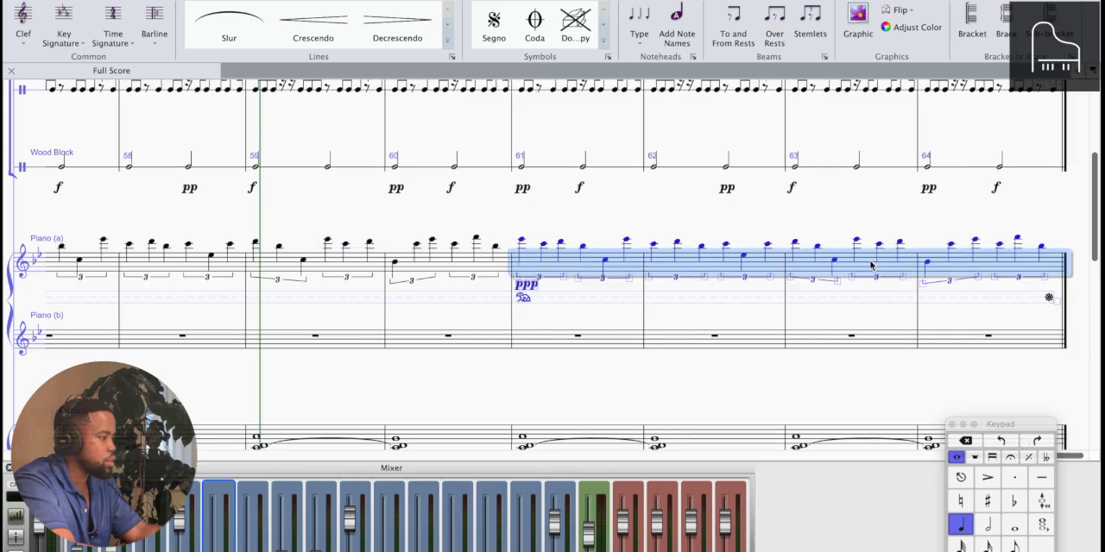
click(529, 295)
key(Delete)
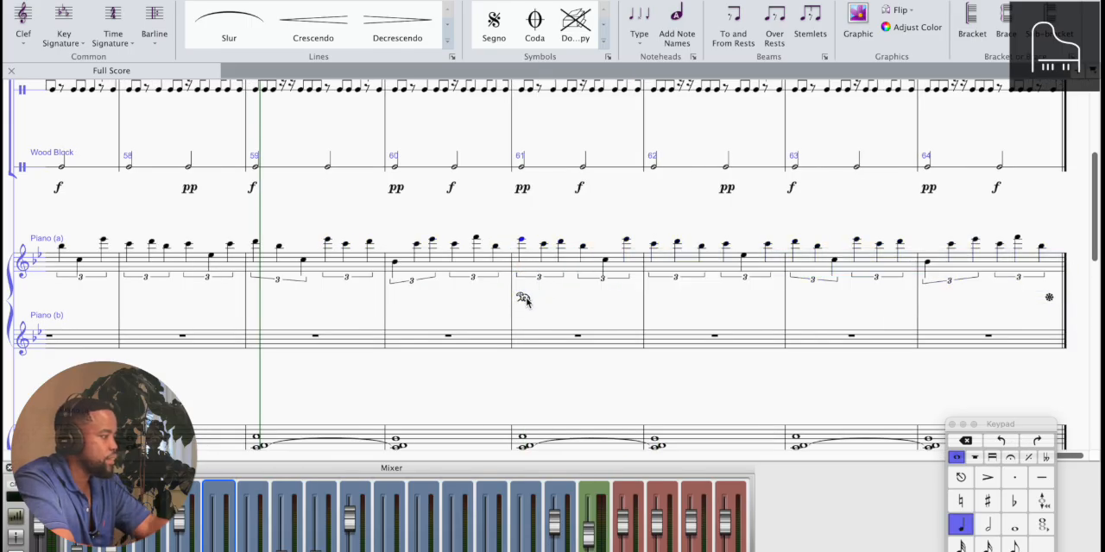
Duplicate bars 57–64 of all staves as bars 65–72
key(super+minus)
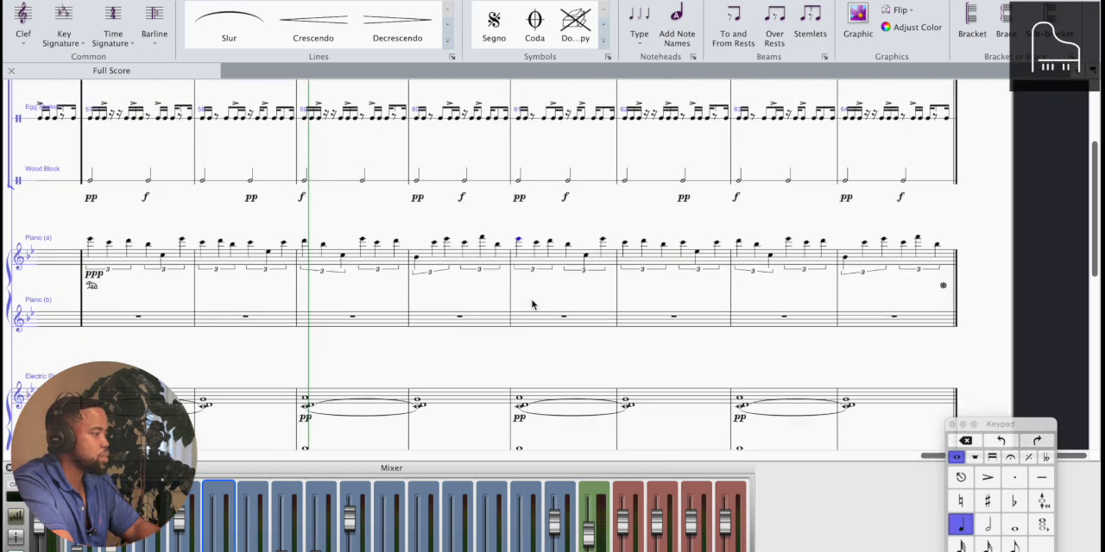
key(super+minus)
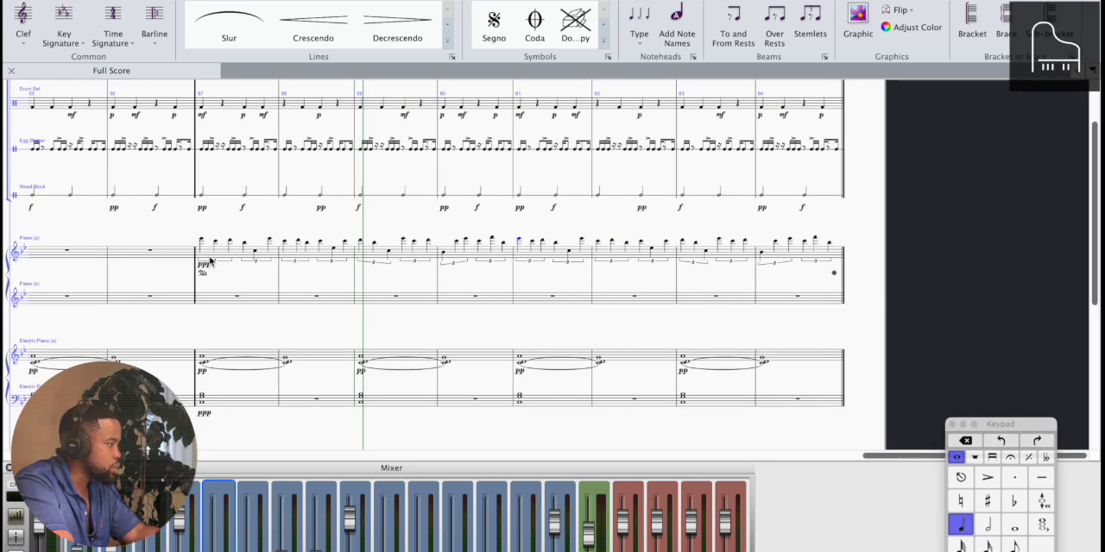
scroll(209, 259, up, 3)
click(210, 148)
scroll(351, 267, down, 6)
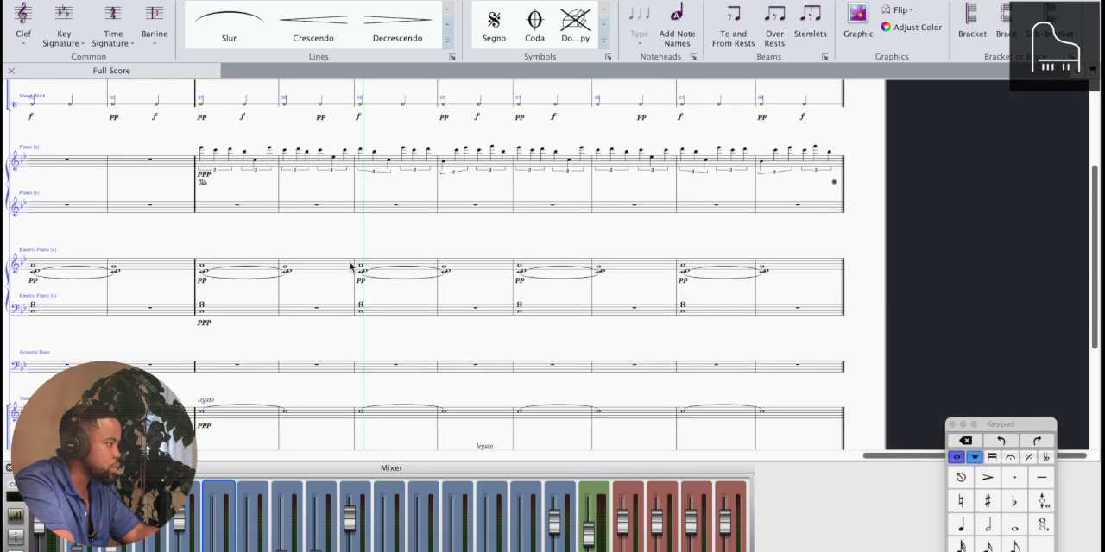
scroll(350, 267, down, 7)
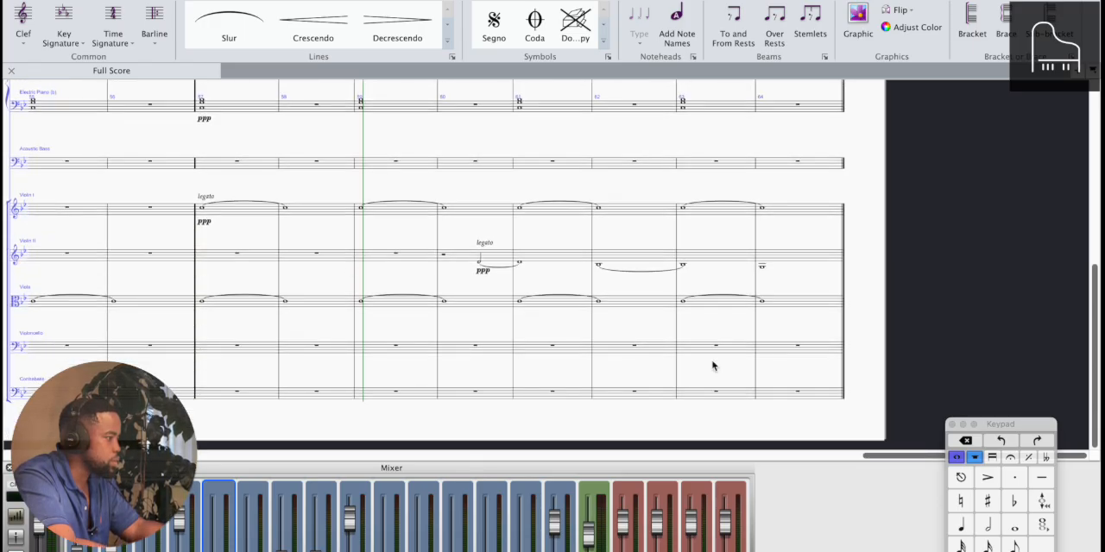
shift+click(777, 397)
key(r)
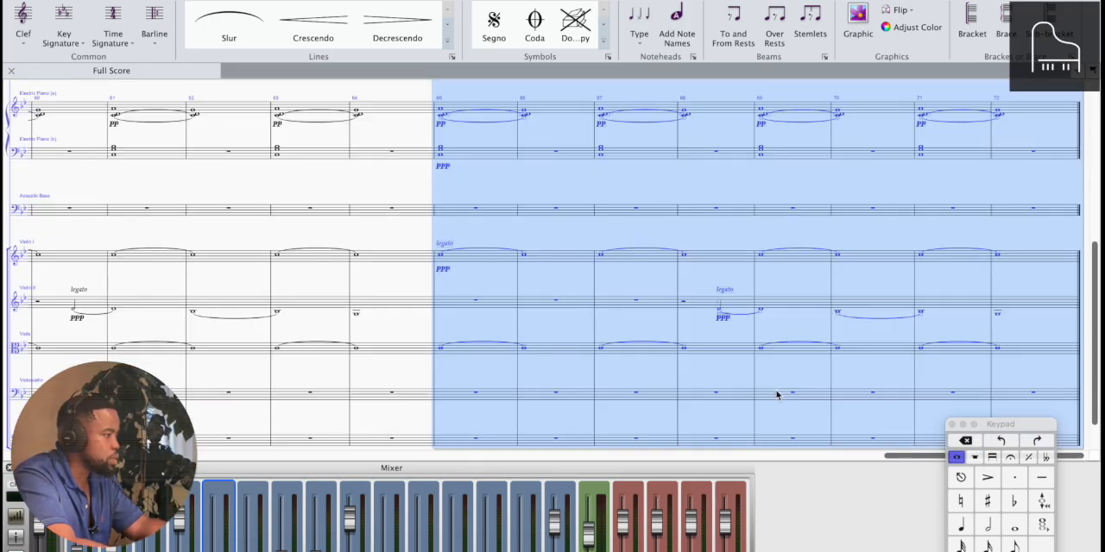
Add a double barline at the start of bar 65
key(Escape)
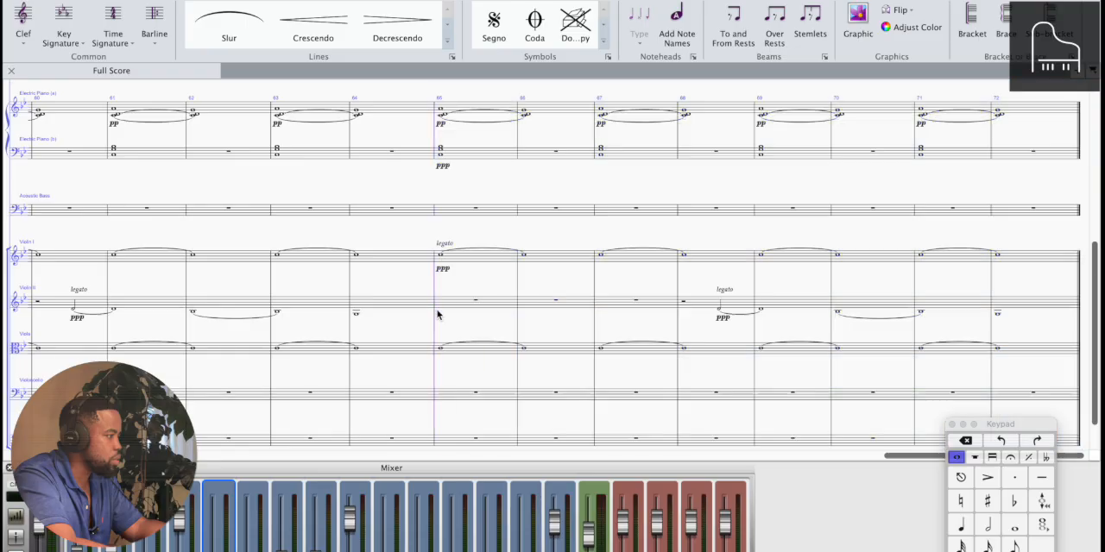
click(156, 26)
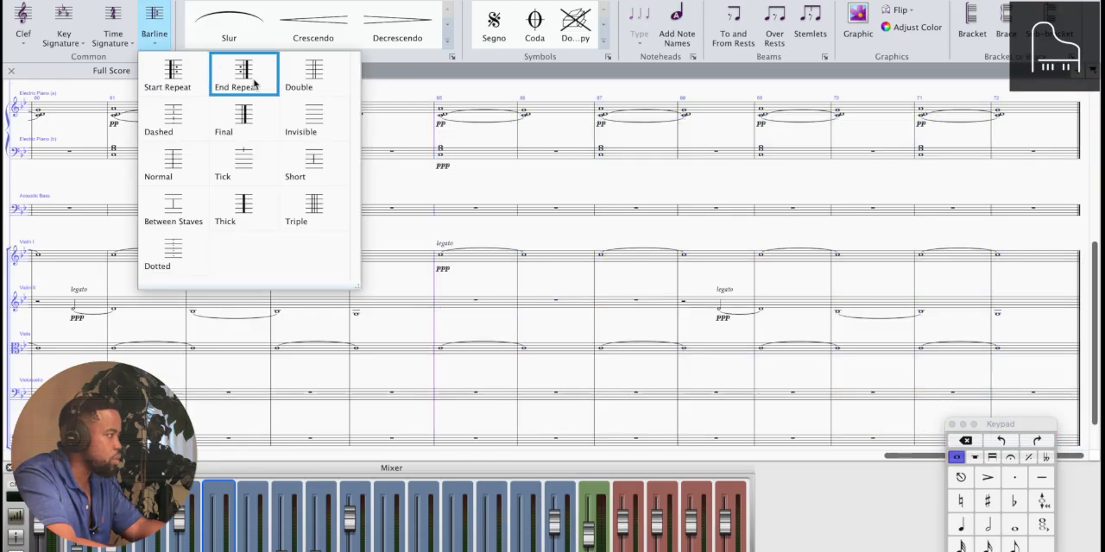
click(313, 74)
Play the score from the electric piano chord in bar 57 to audition the repeated piano phrase through bar 64
scroll(547, 205, up, 10)
scroll(547, 203, left, 7)
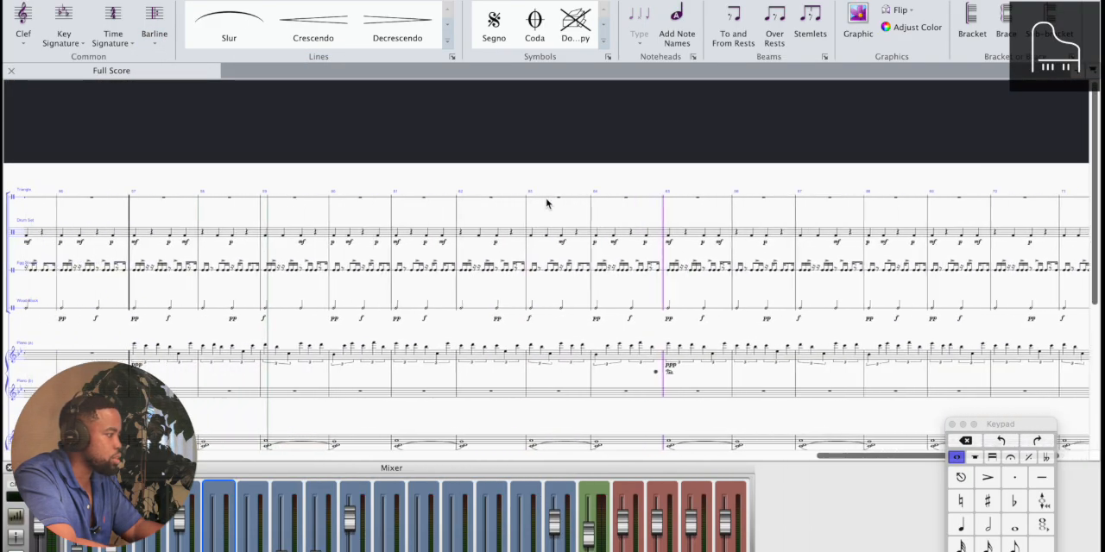
scroll(547, 204, down, 3)
click(213, 339)
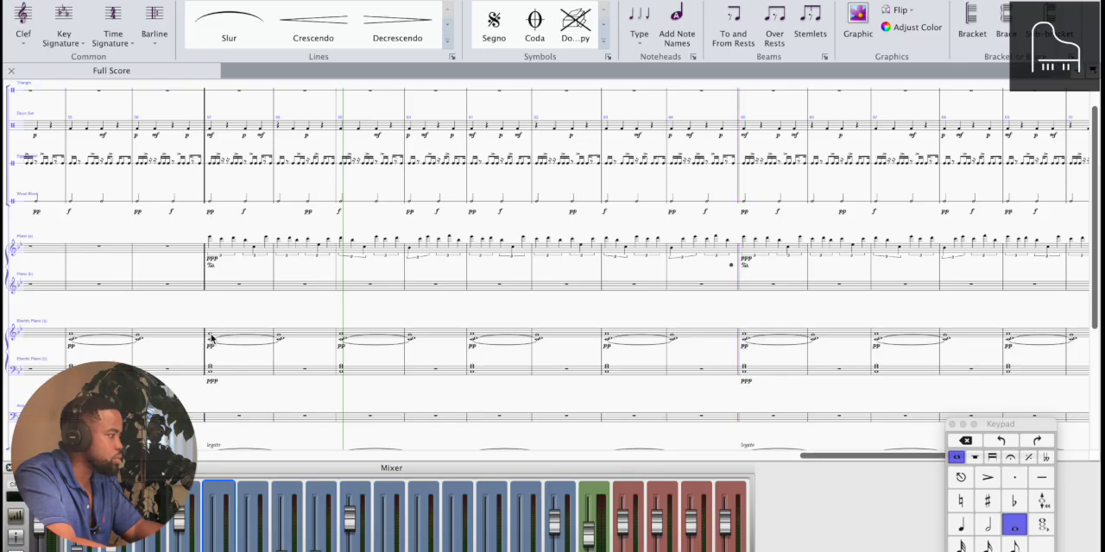
key(space)
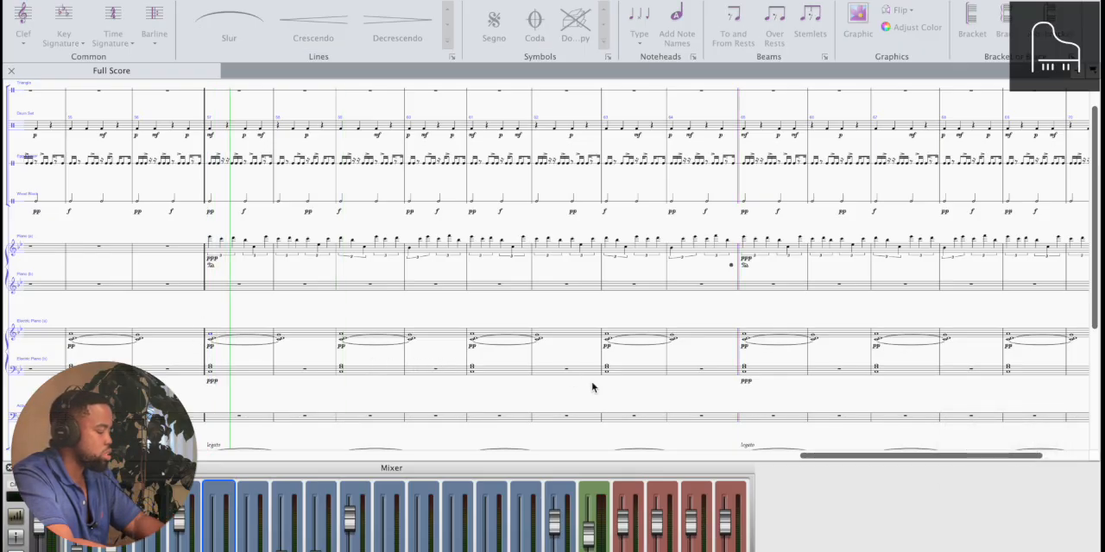
key(super+=)
key(super+=)
key(super+=)
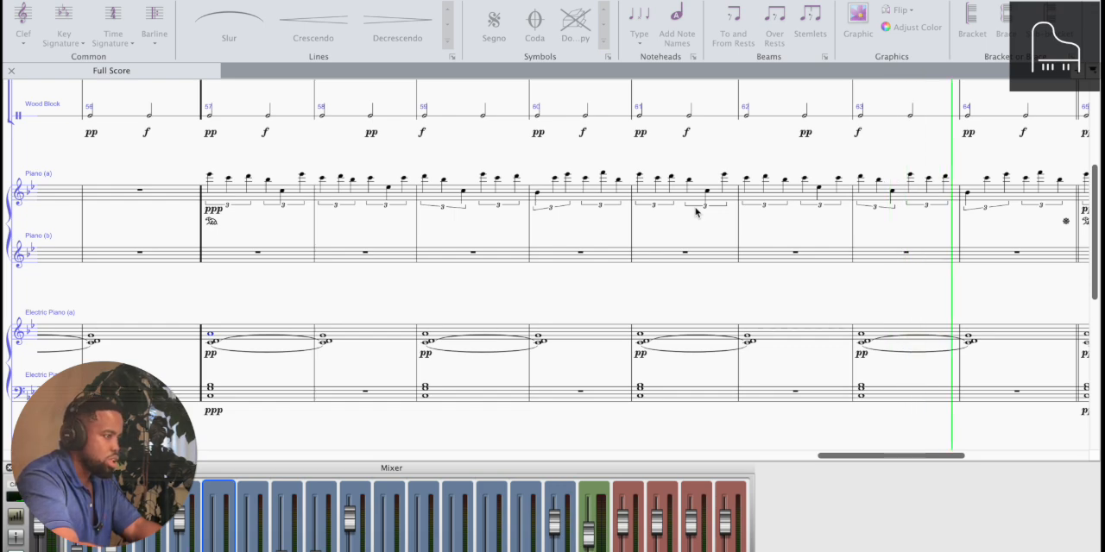
key(space)
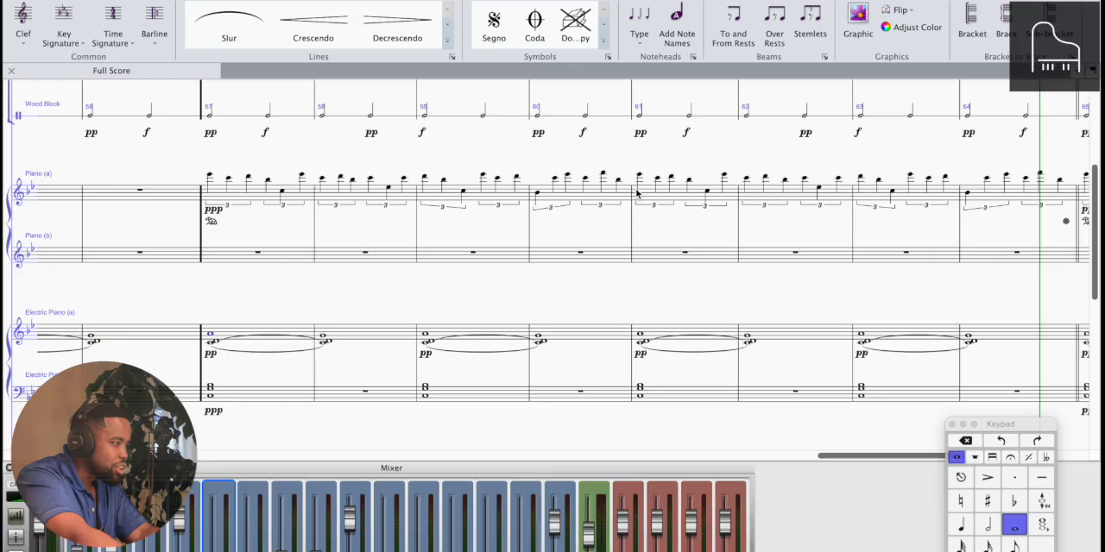
Delete the first note of bar 61 in the upper piano staff, leaving a rest in its place
scroll(616, 223, right, 2)
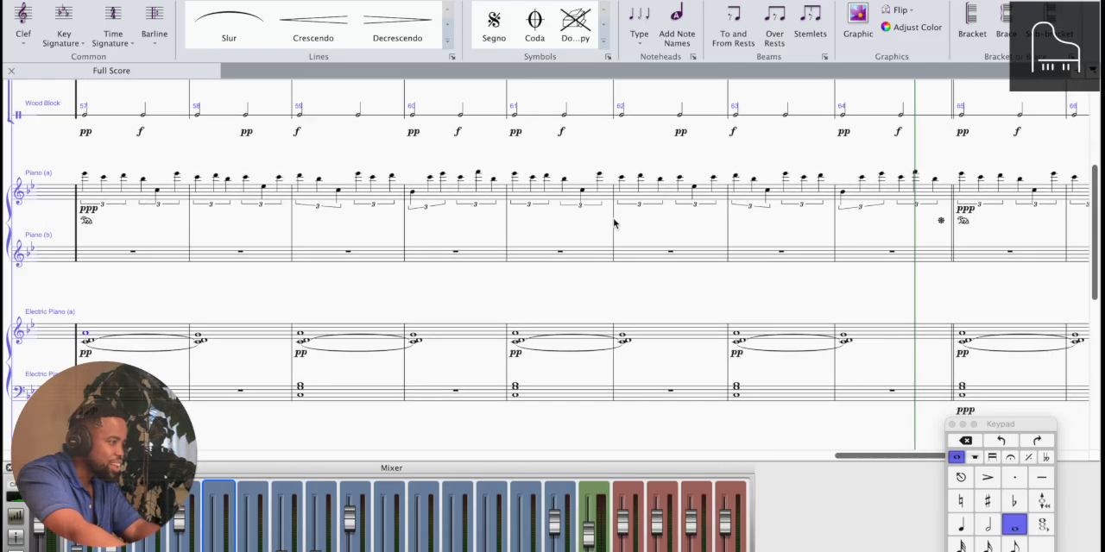
click(514, 175)
key(Delete)
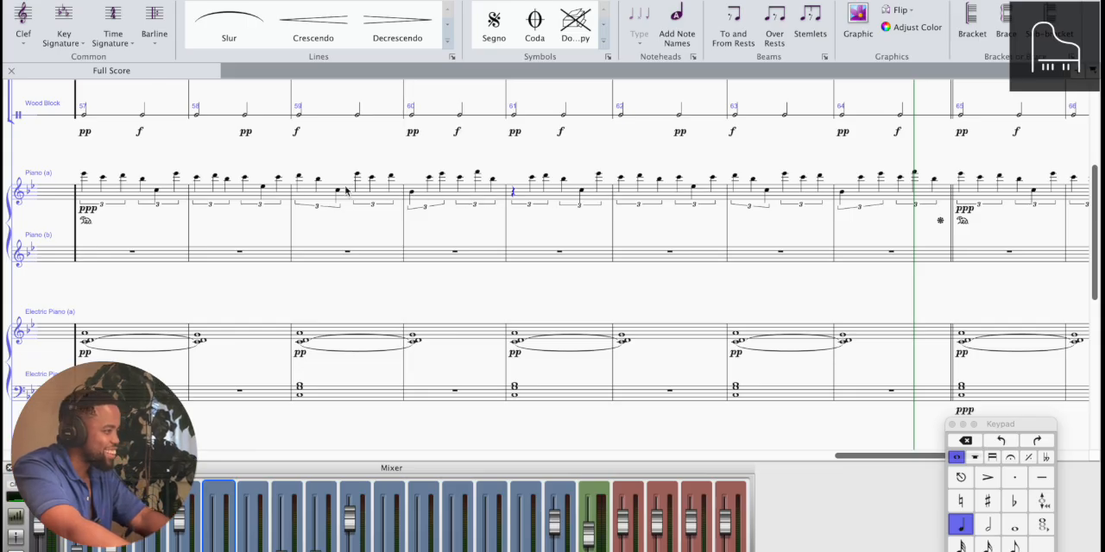
scroll(211, 200, left, 1)
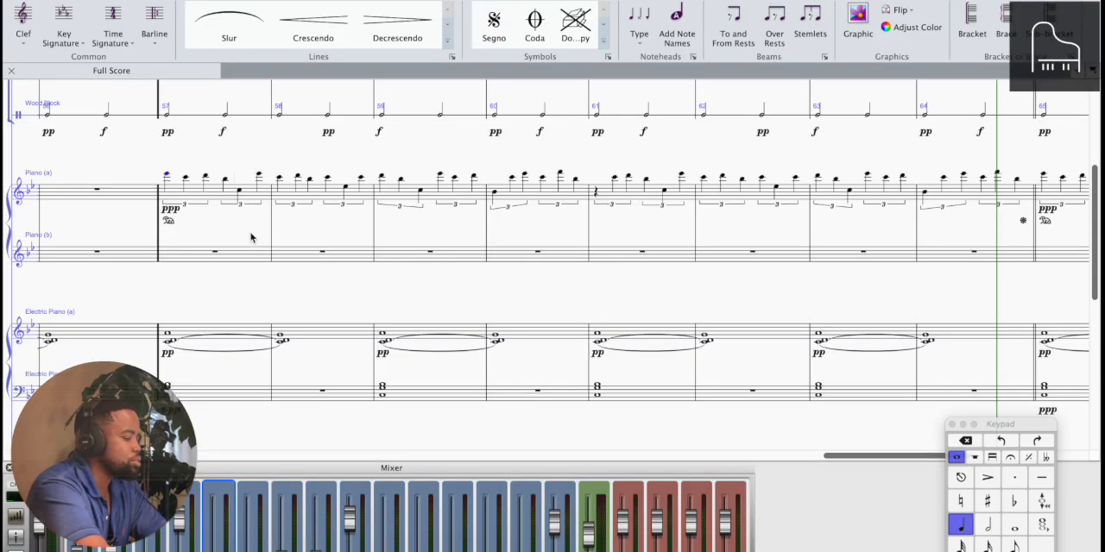
Audition the upper piano phrase, deleting the low note in bar 61's second triplet and the first note of bar 64's second triplet
key(space)
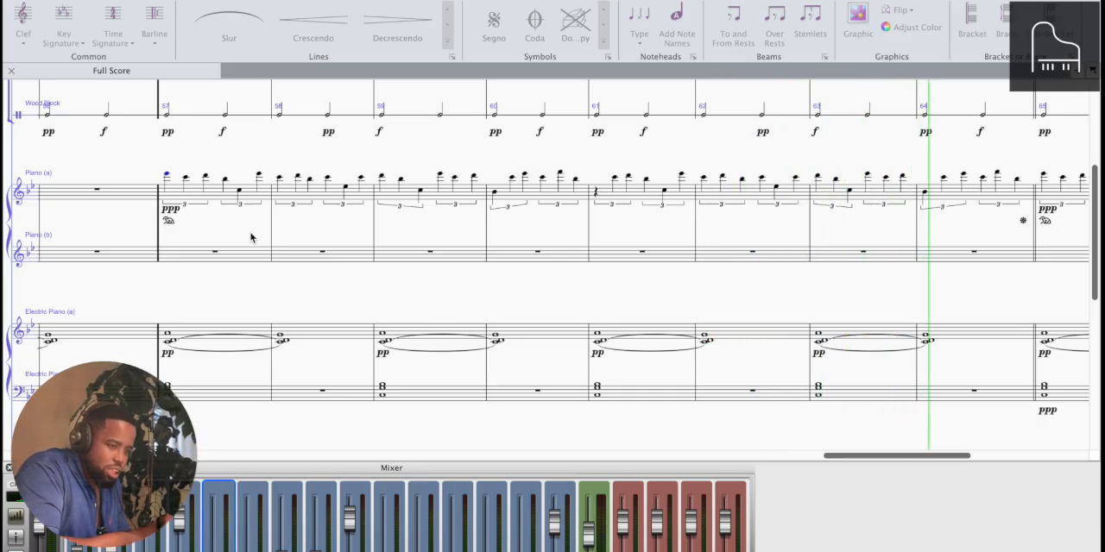
key(space)
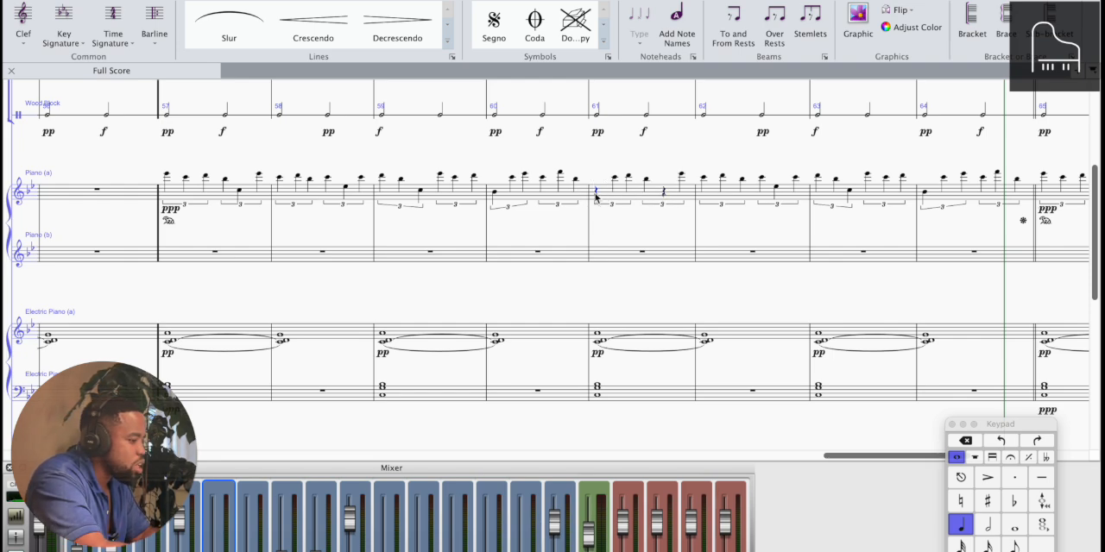
key(p)
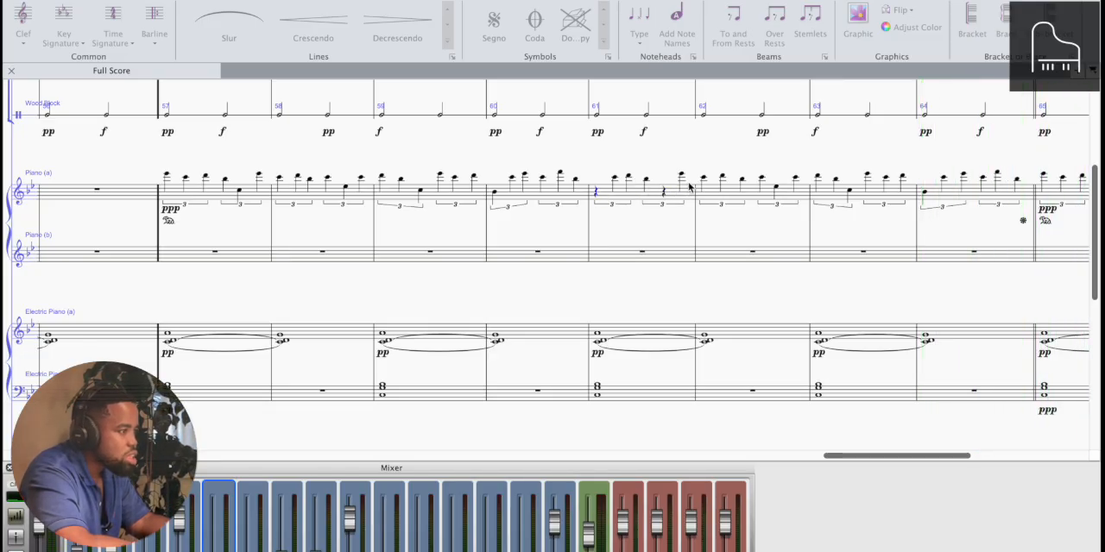
key(space)
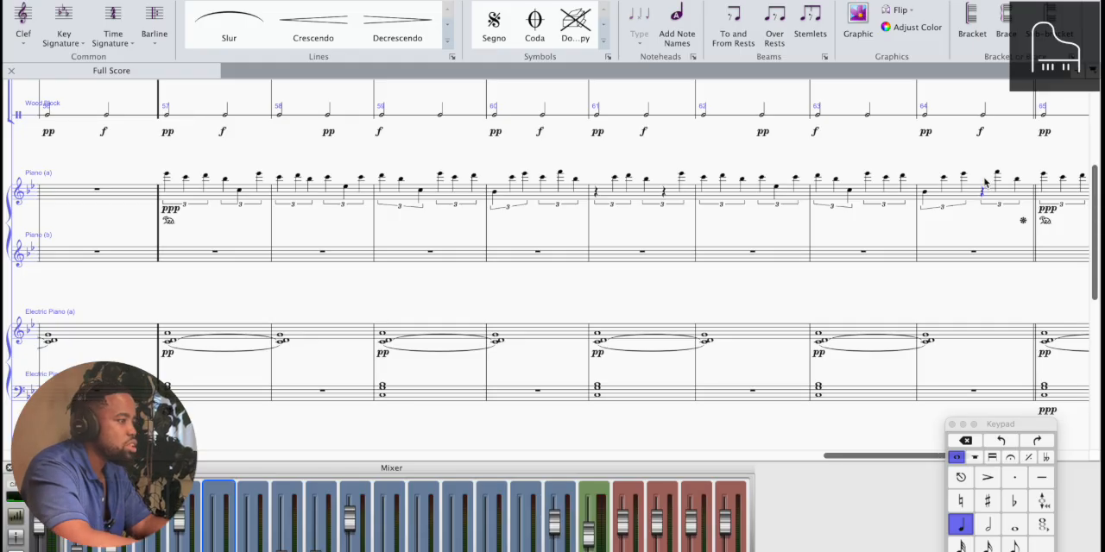
Play the score from the piano entry in bar 57 through bar 64 and check the string parts during playback
key(super+minus)
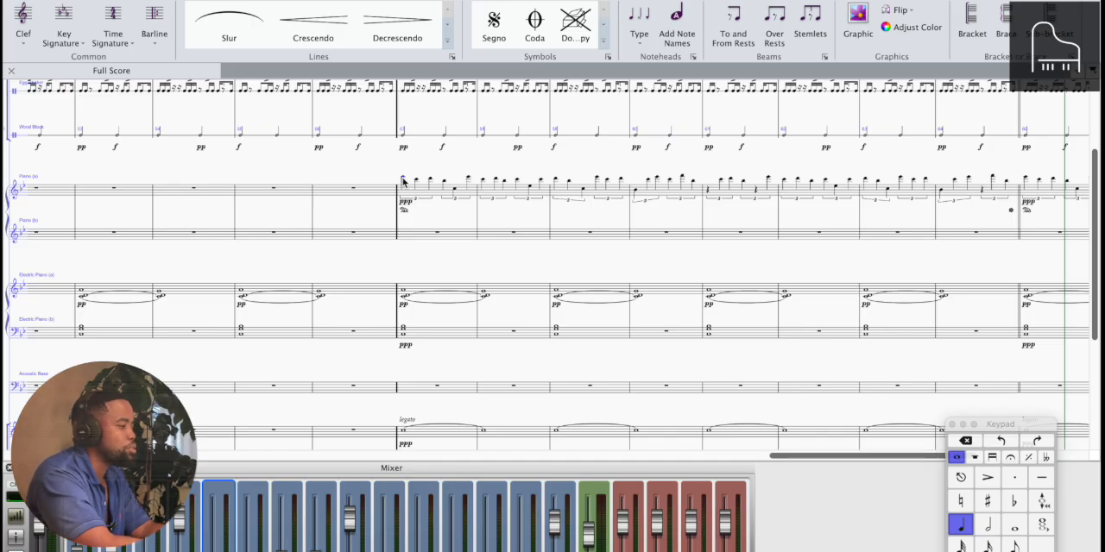
key(space)
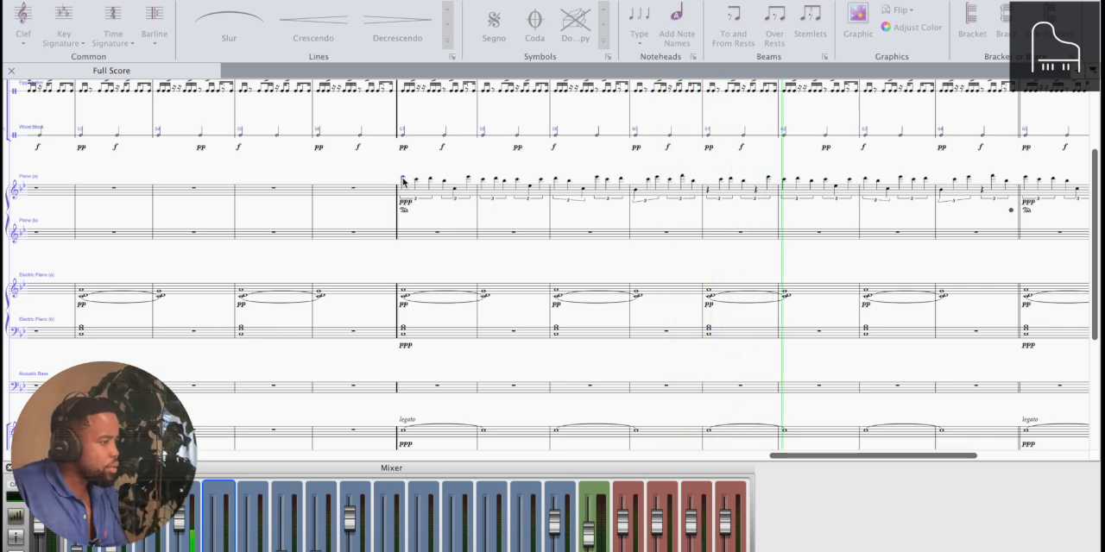
scroll(306, 320, down, 5)
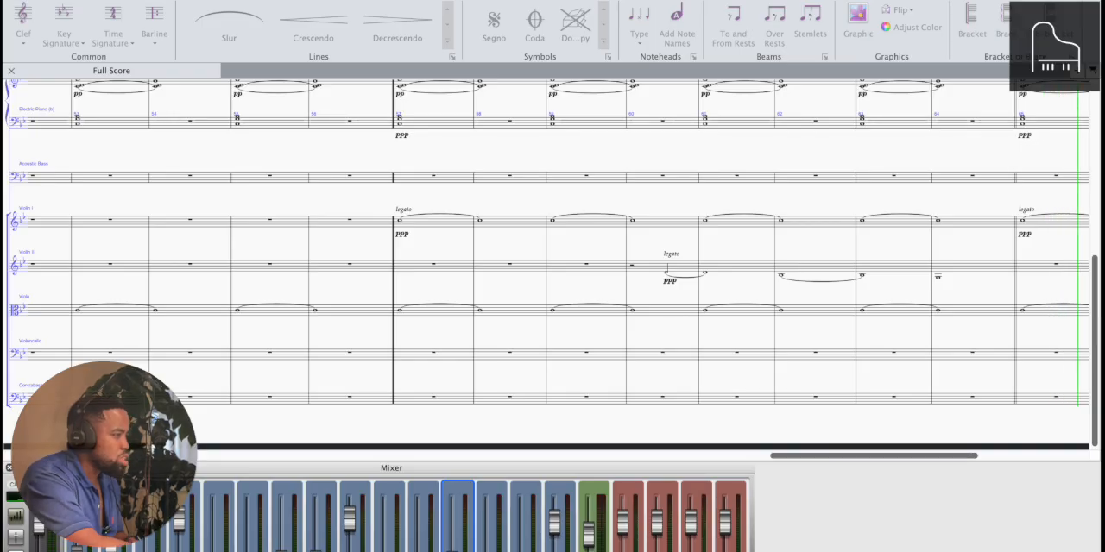
key(space)
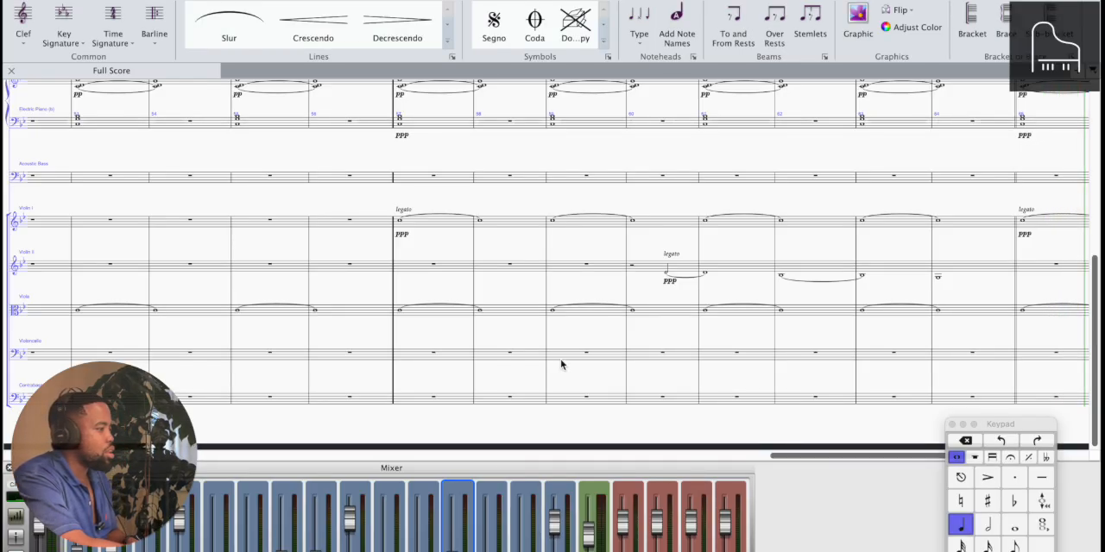
Play the whole arrangement from the egg shaker part in bar 17 through bar 64
scroll(560, 365, up, 3)
scroll(563, 367, left, 5)
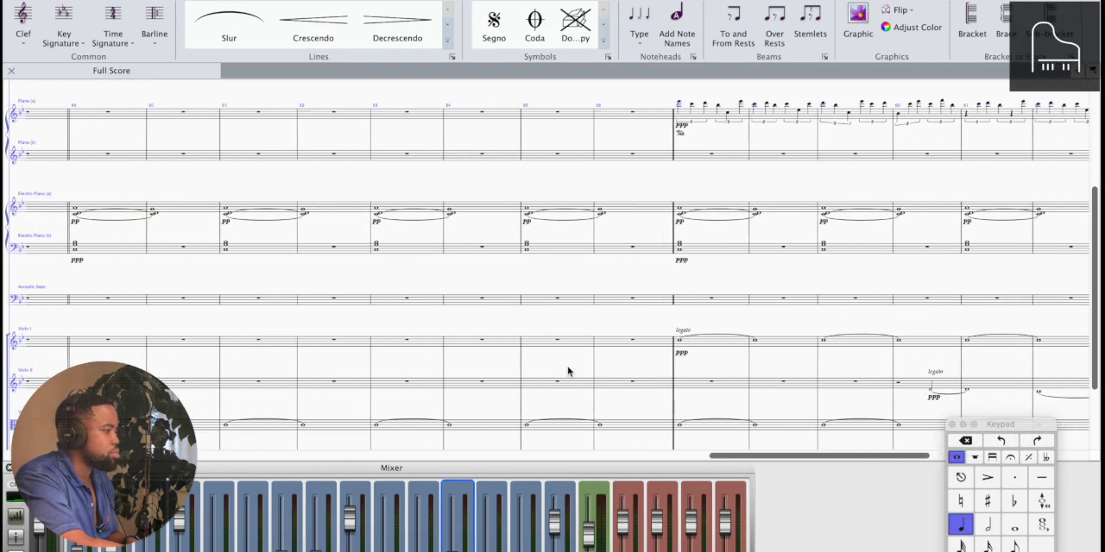
scroll(568, 372, left, 10)
scroll(568, 371, up, 3)
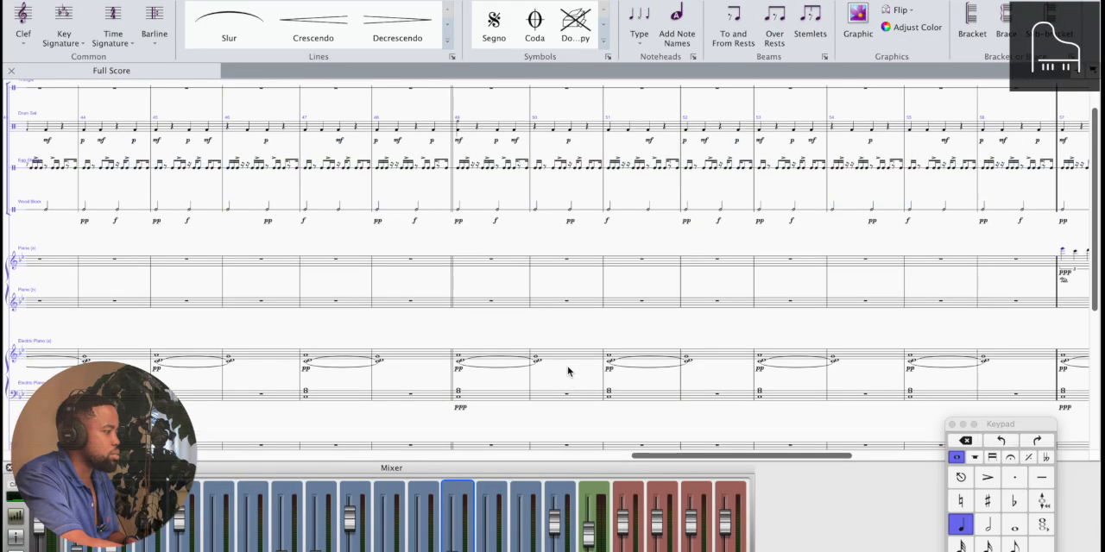
scroll(568, 371, left, 10)
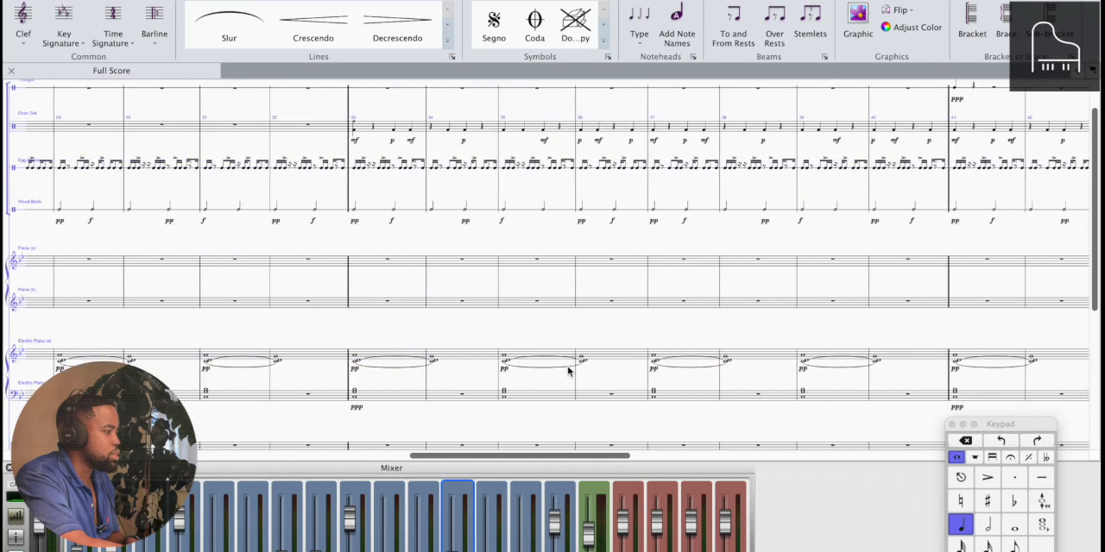
scroll(568, 371, left, 2)
scroll(423, 285, up, 2)
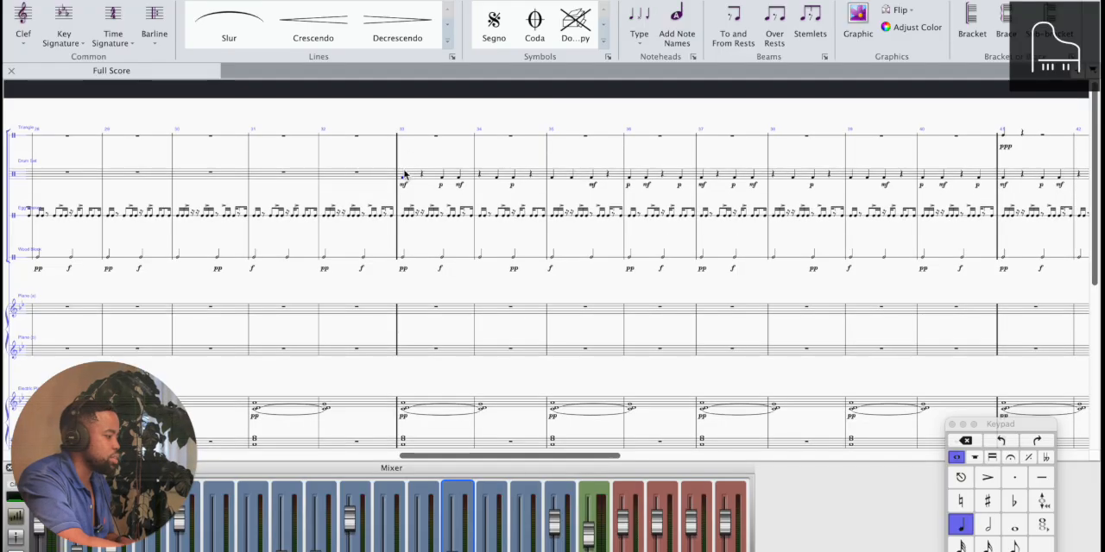
scroll(402, 173, down, 5)
scroll(284, 221, left, 2)
scroll(284, 221, up, 2)
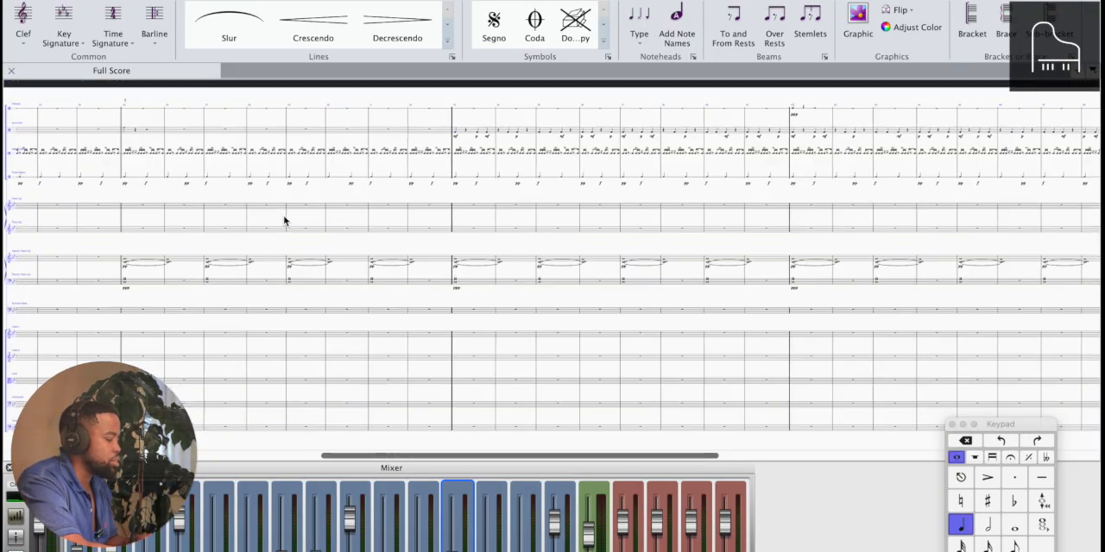
scroll(284, 221, left, 6)
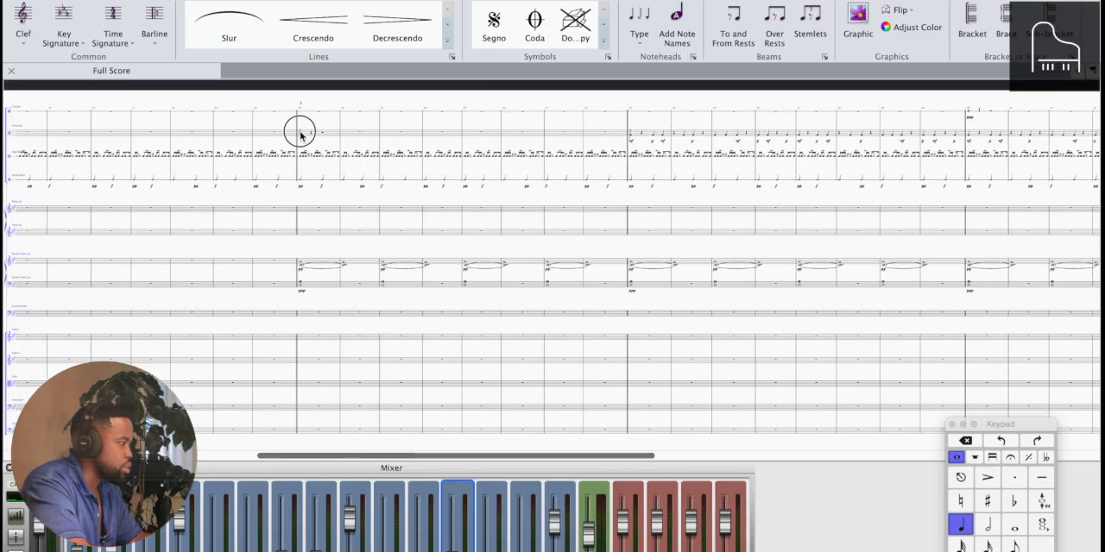
scroll(300, 136, left, 8)
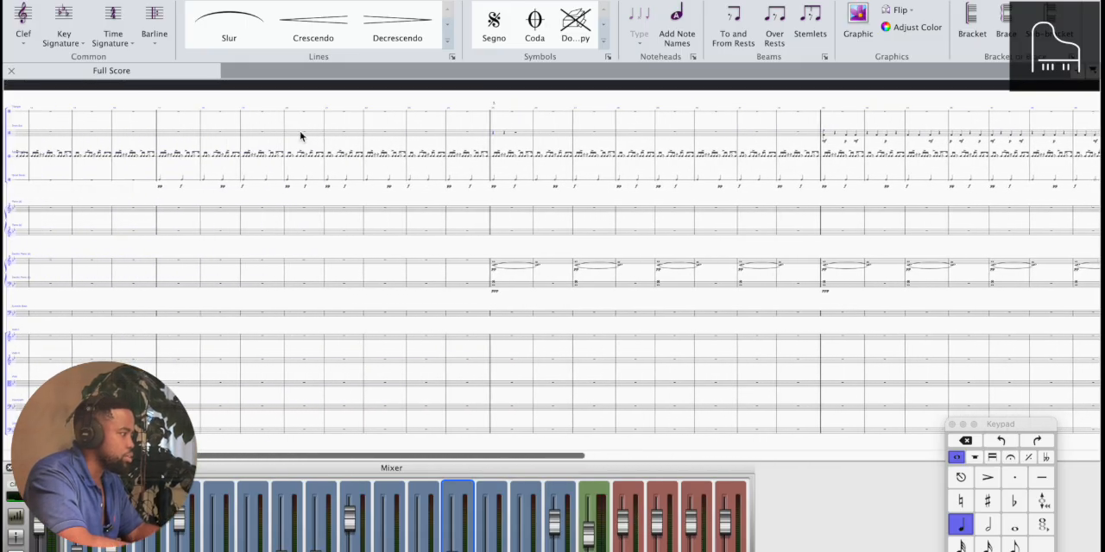
click(188, 159)
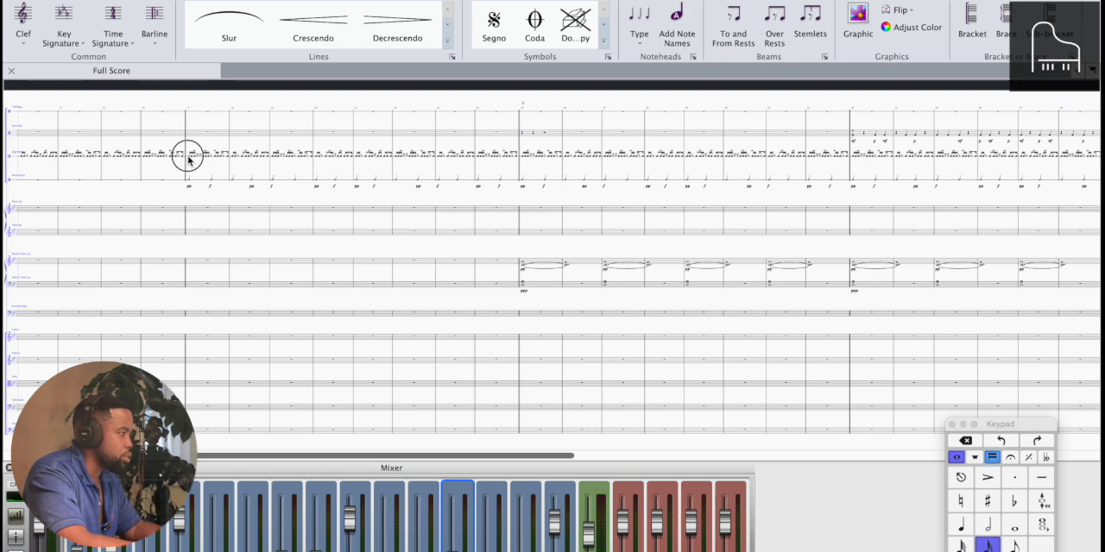
key(space)
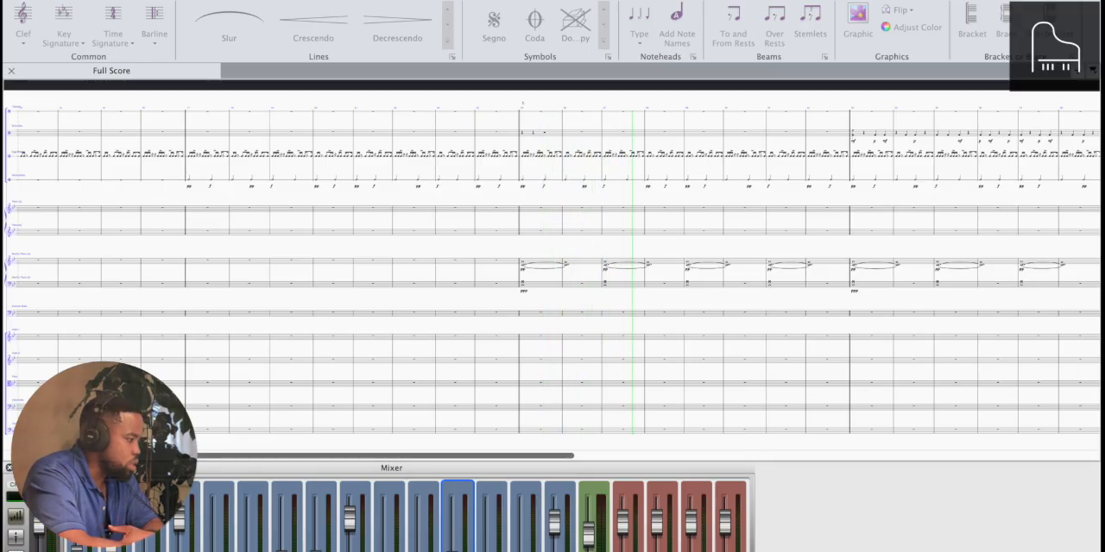
click(283, 549)
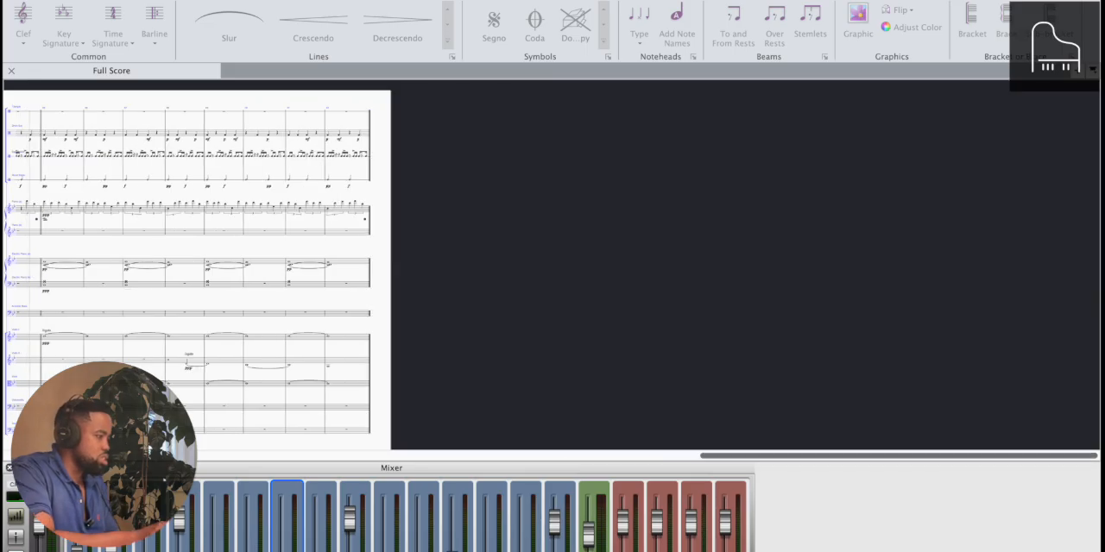
key(space)
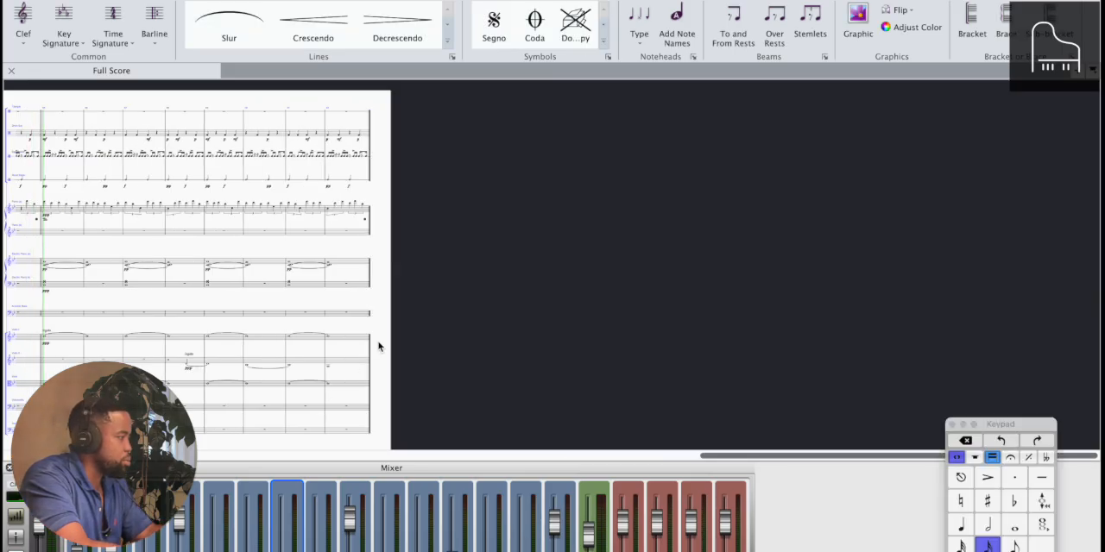
Replace the rest in bar 61's second triplet in the upper piano staff with a quarter-note E, and play the phrase from bar 57
scroll(379, 343, left, 10)
key(super+equal)
key(super+equal)
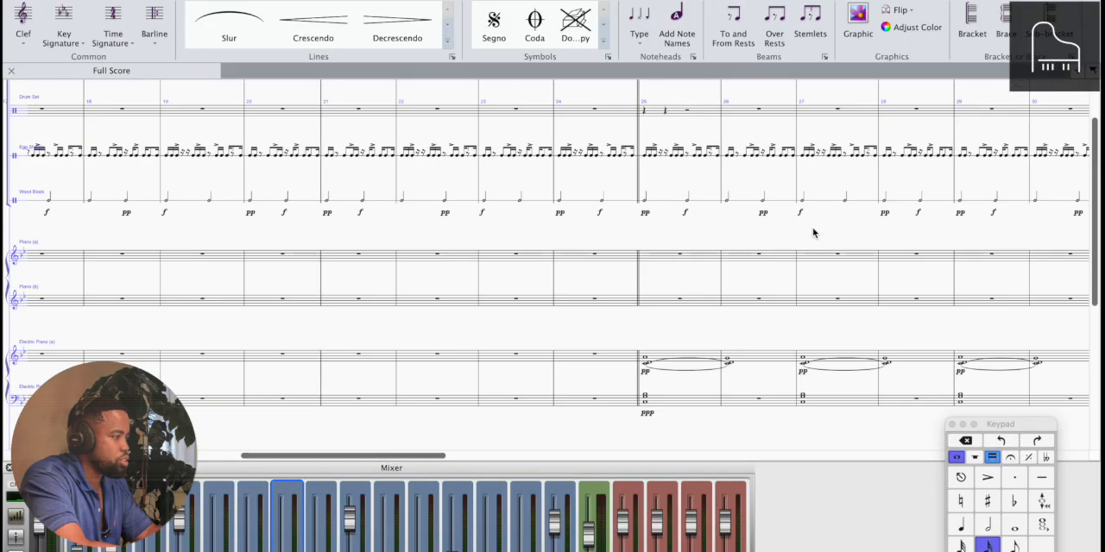
scroll(812, 233, down, 1)
scroll(812, 233, right, 12)
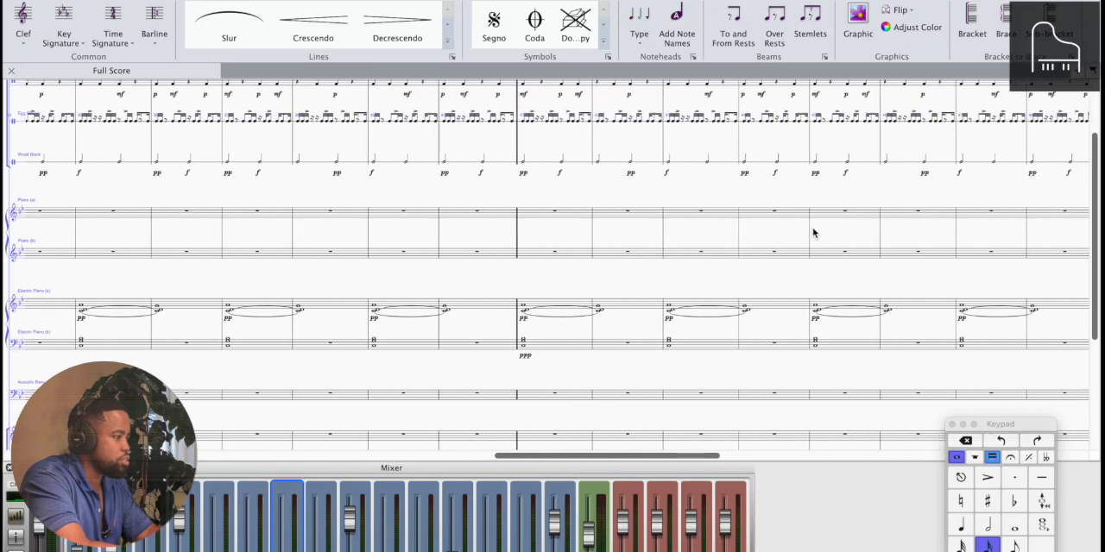
scroll(813, 233, right, 10)
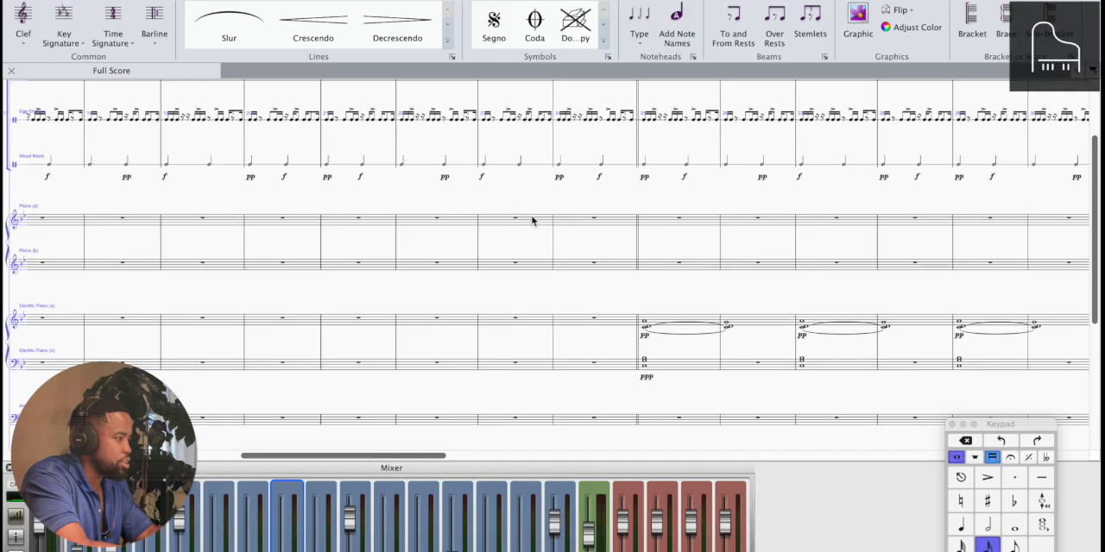
scroll(532, 221, right, 15)
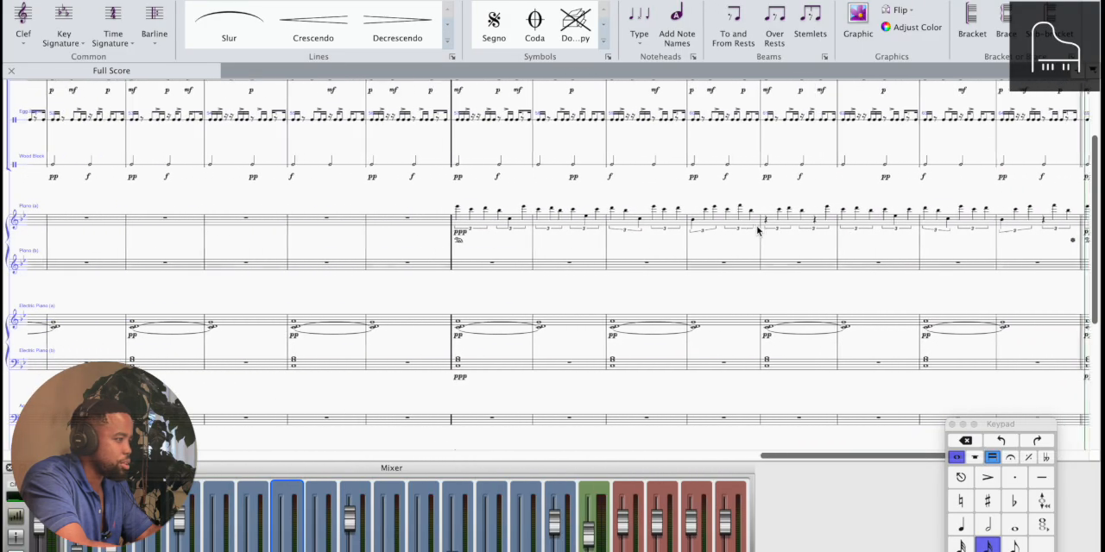
click(809, 222)
click(807, 221)
scroll(807, 221, up, 3)
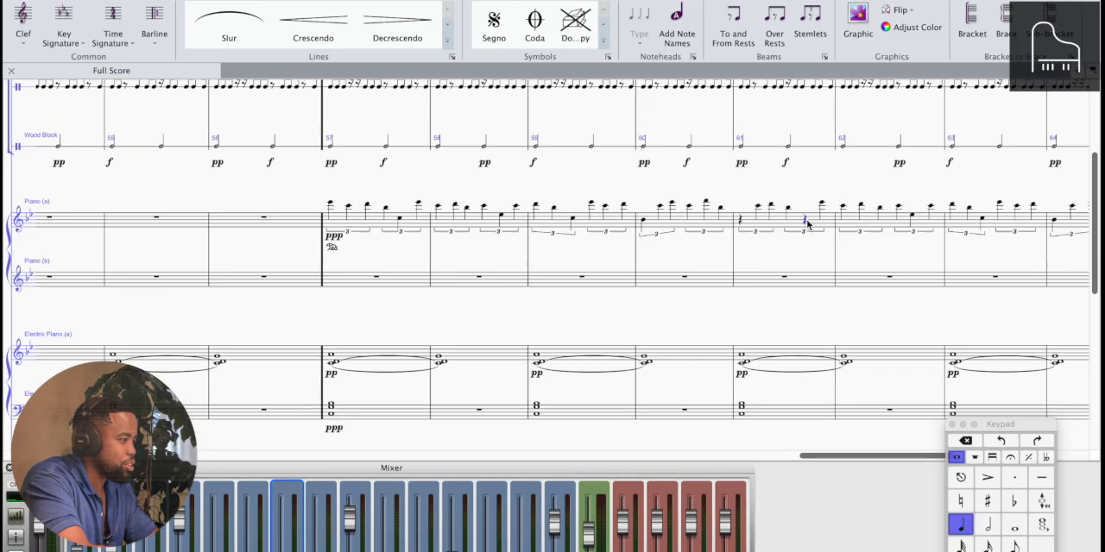
scroll(807, 221, up, 3)
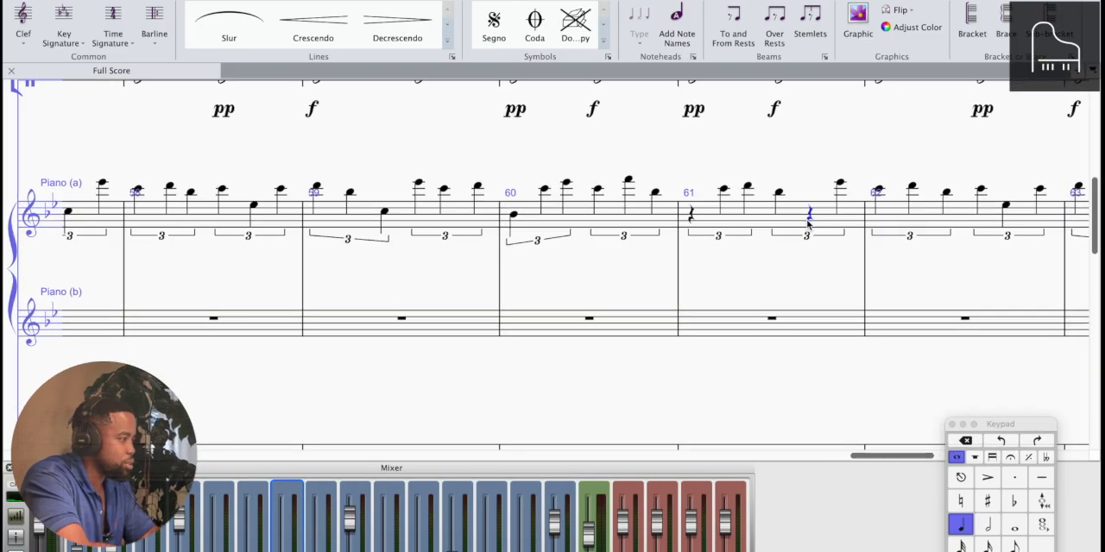
scroll(807, 223, left, 5)
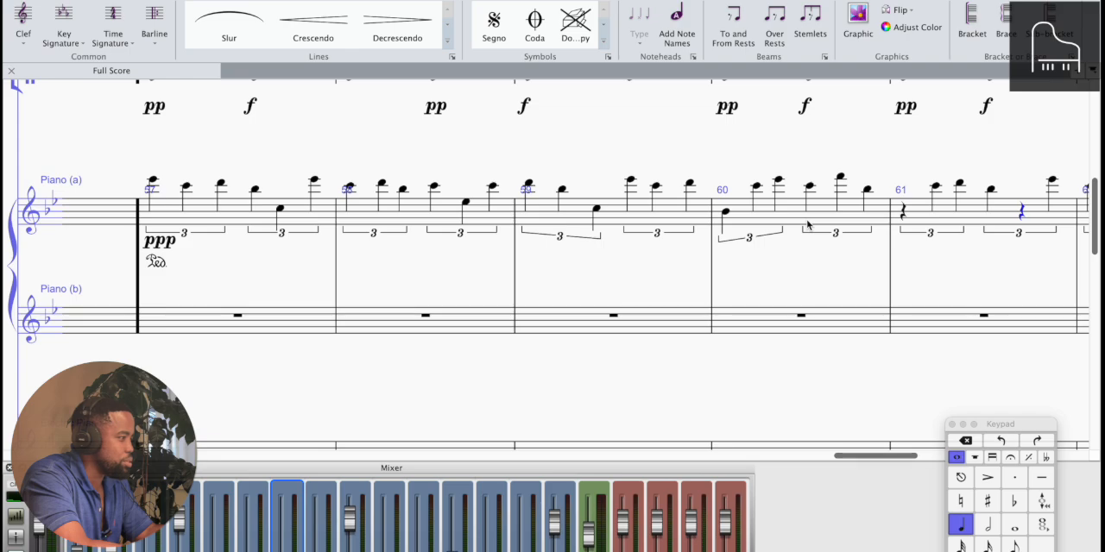
key(n)
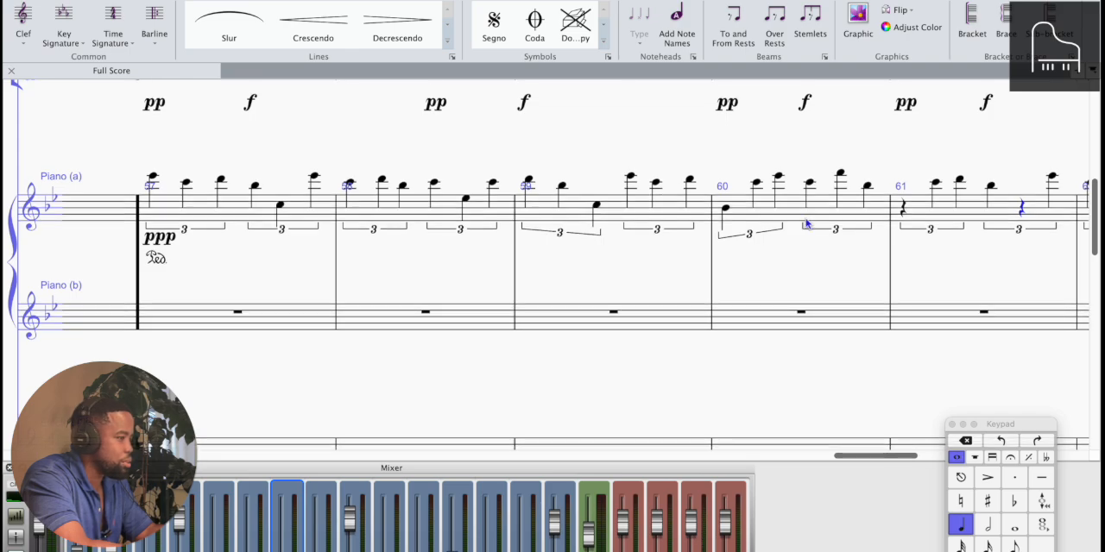
key(e)
key(Left)
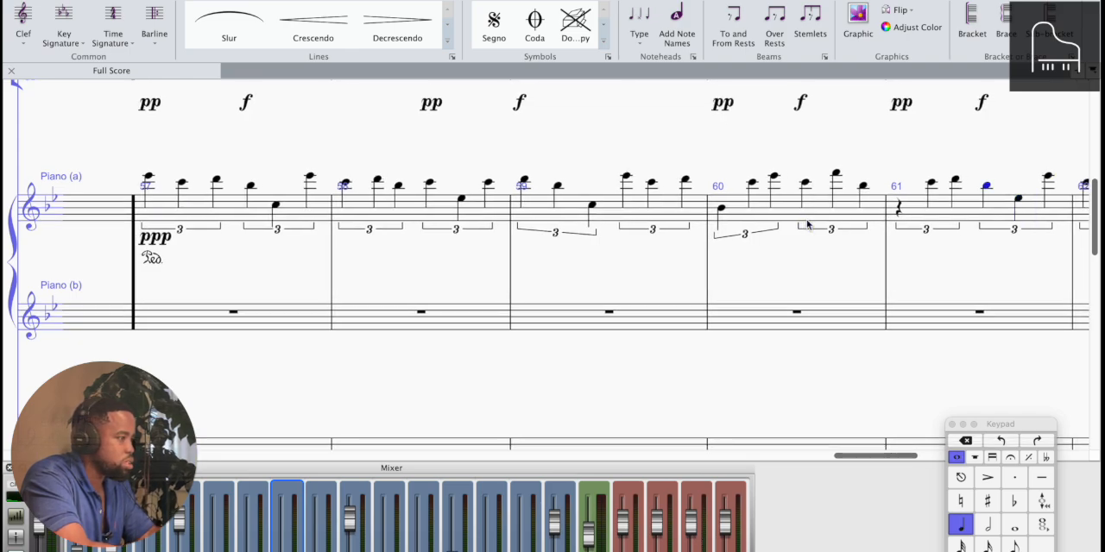
key(Escape)
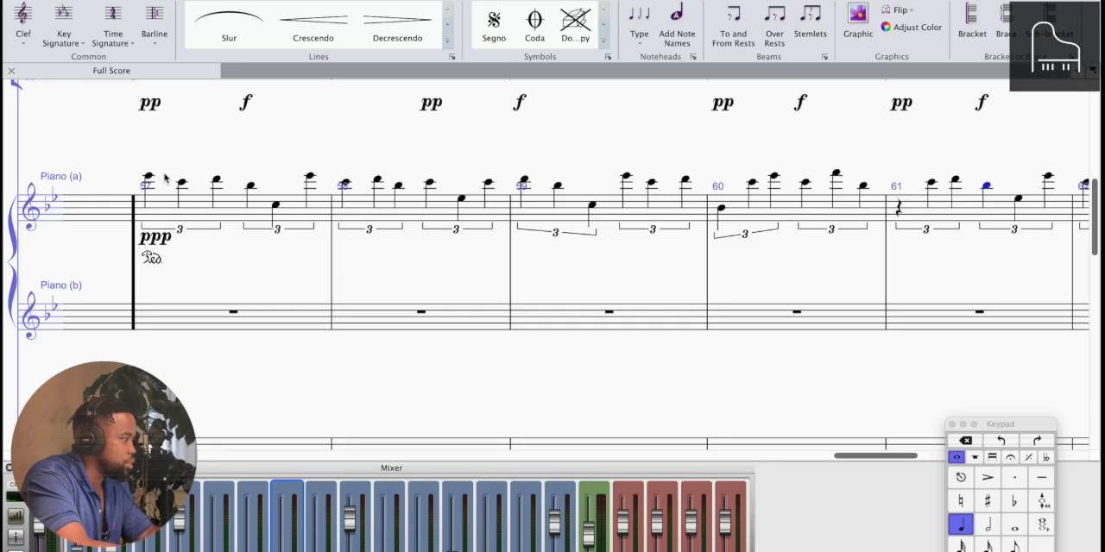
scroll(153, 180, down, 4)
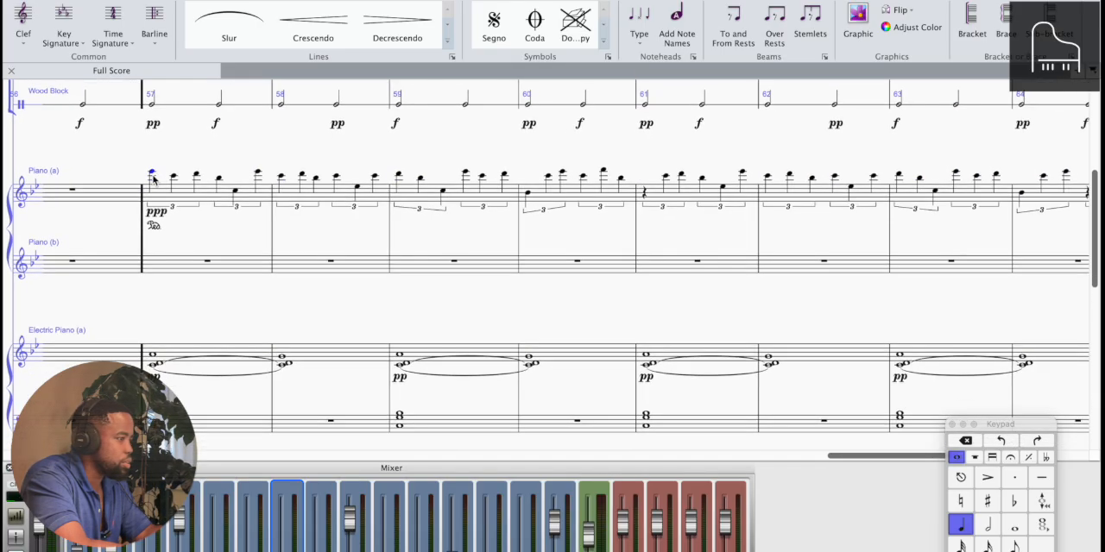
key(space)
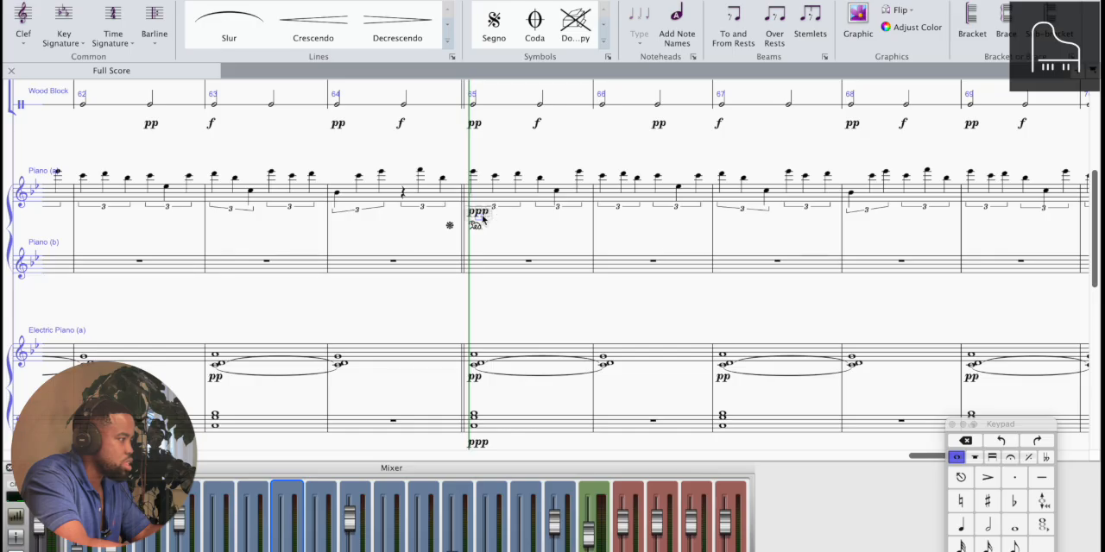
Change the upper piano staff's dynamic at the start of bar 65 to p
scroll(482, 218, up, 5)
double_click(483, 219)
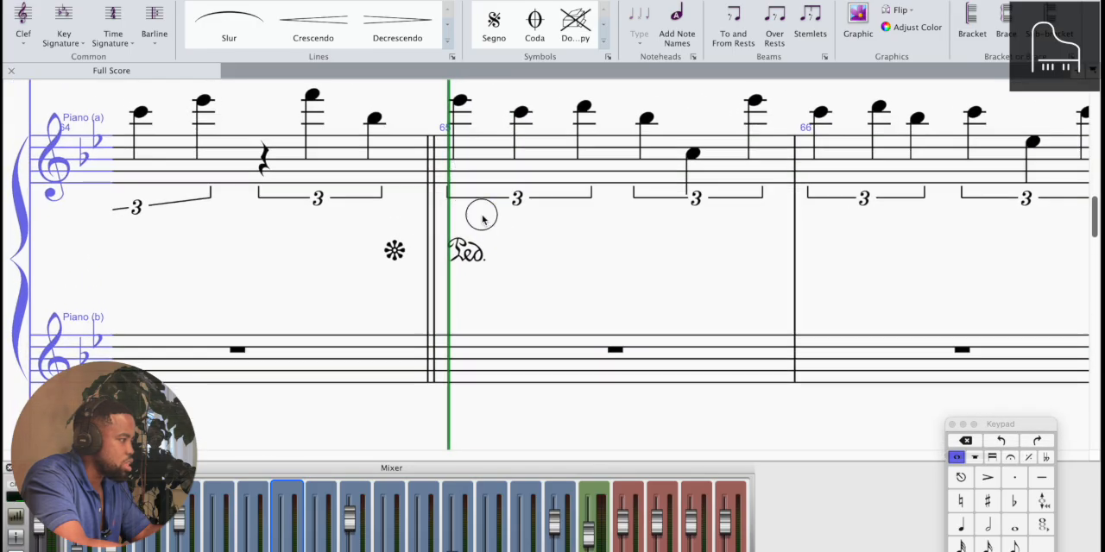
key(BackSpace)
key(BackSpace)
key(Escape)
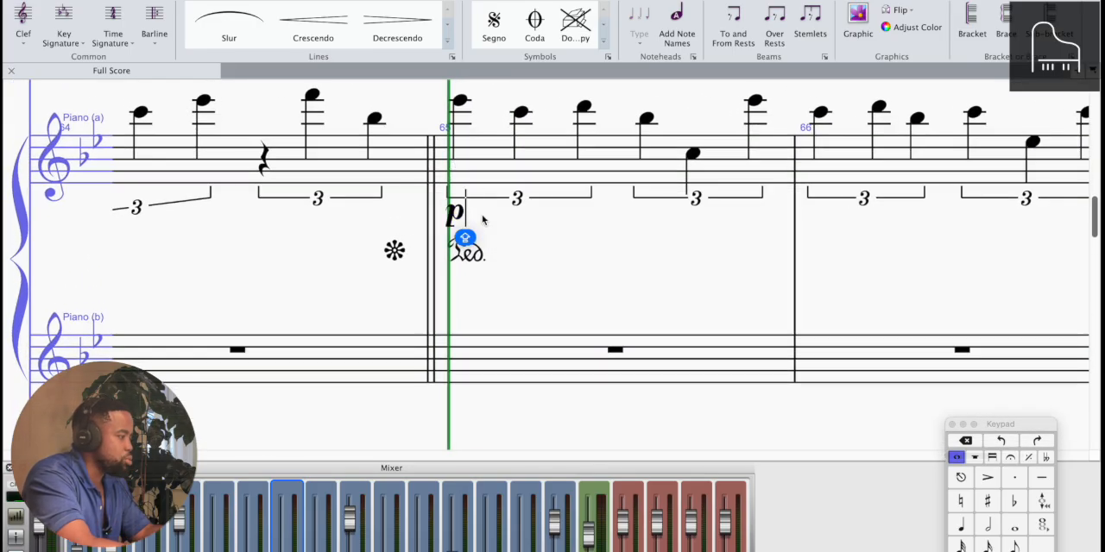
scroll(565, 259, down, 5)
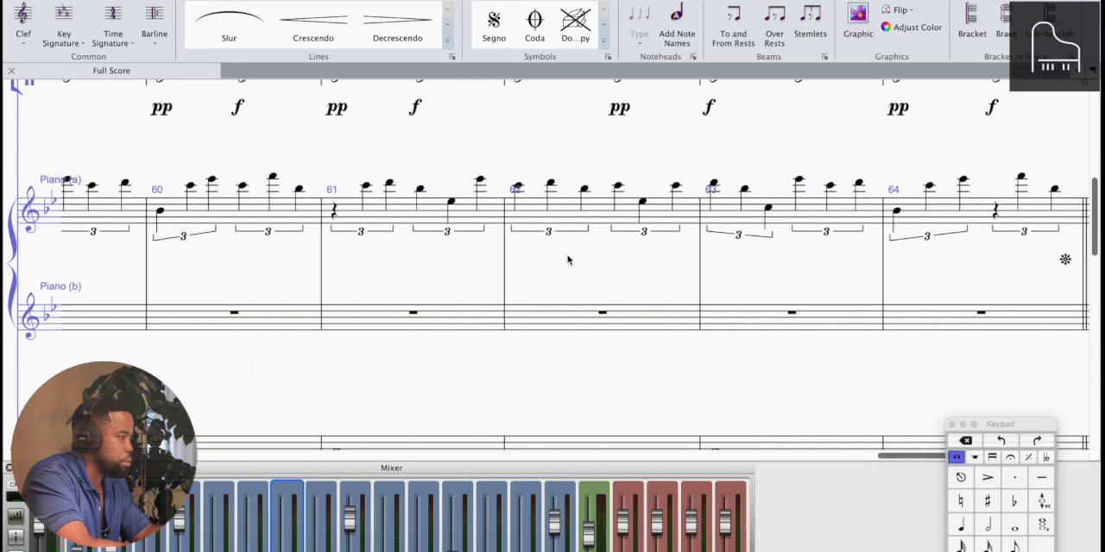
scroll(495, 260, down, 4)
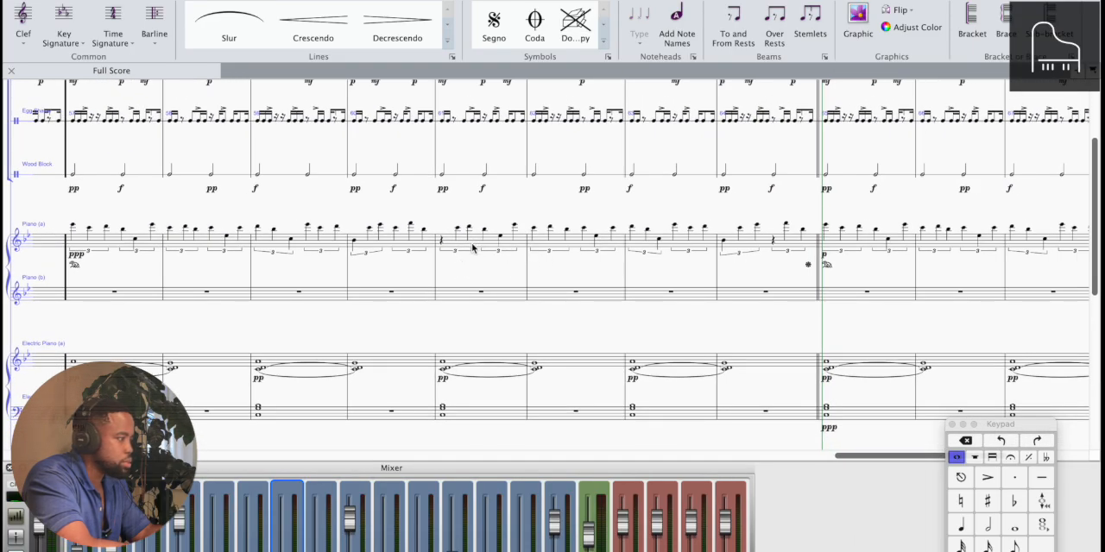
Add a crescendo hairpin beneath the upper piano staff across bars 61 to 64
click(474, 248)
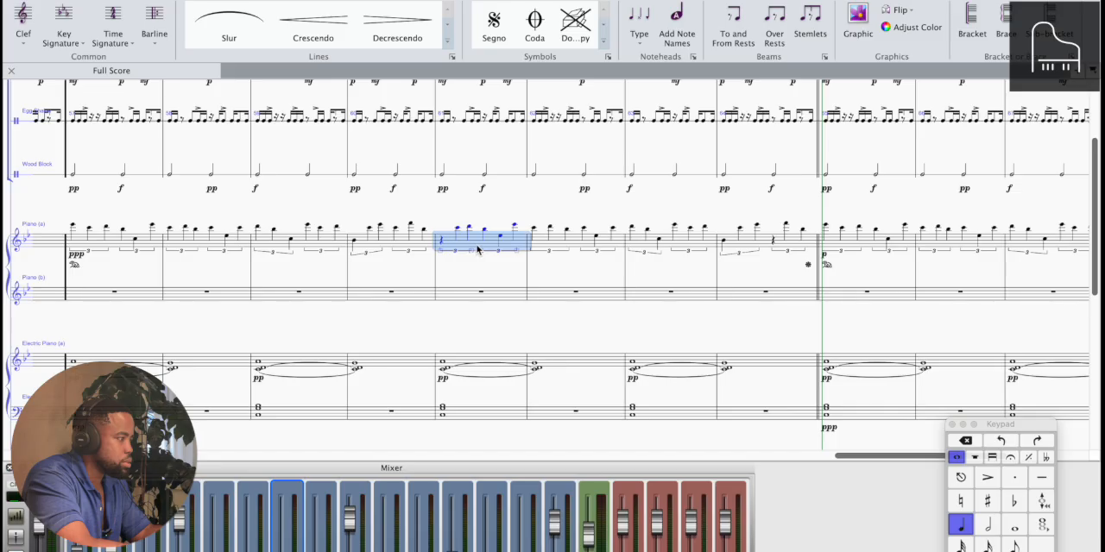
shift+click(785, 249)
key(s)
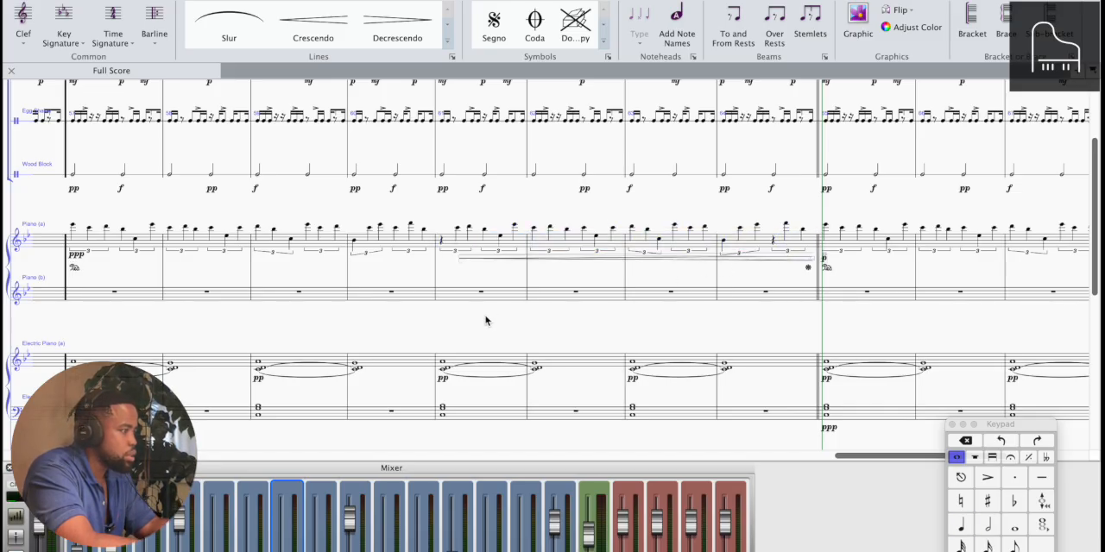
Play the piano phrase from bar 57, and continue listening through the crescendo in bars 61 to 64 into bar 66
click(73, 228)
key(p)
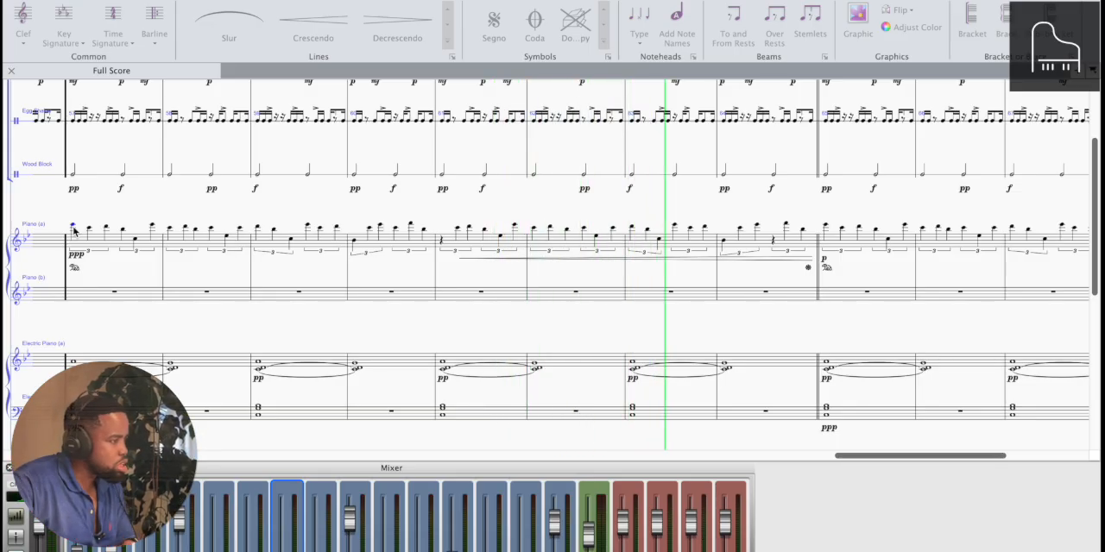
key(space)
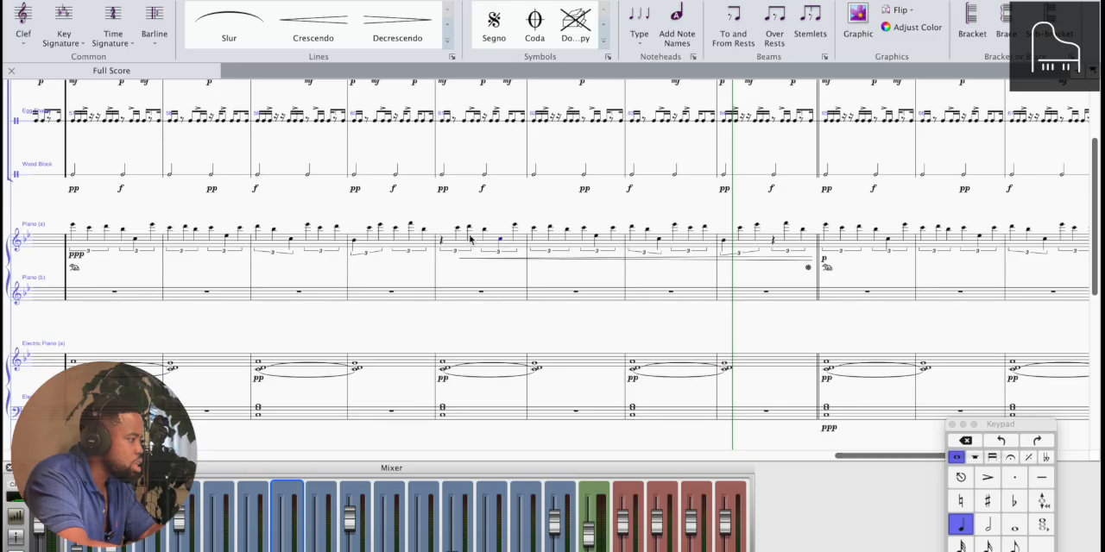
key(space)
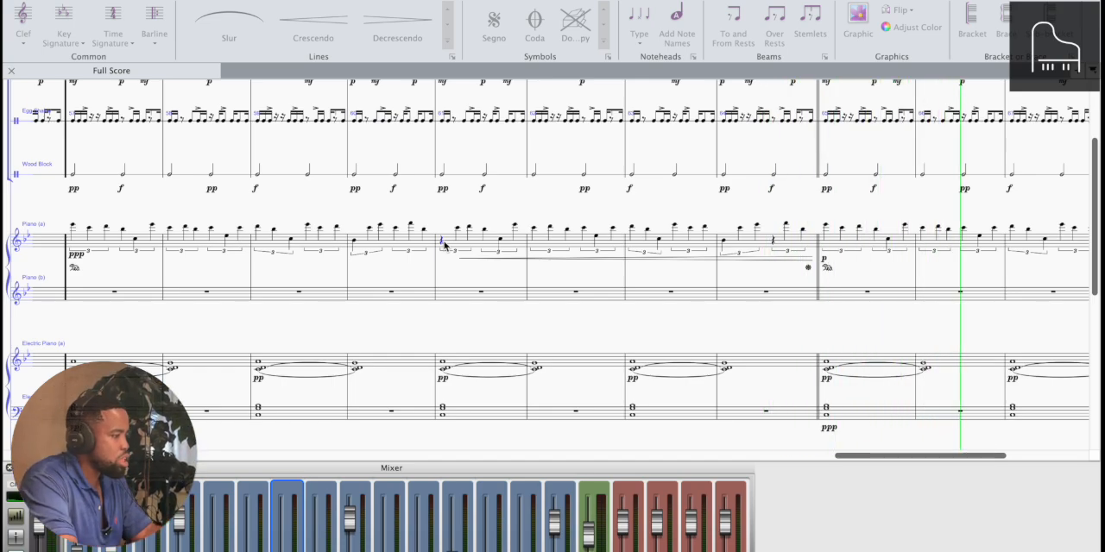
key(space)
Copy the four-bar lower piano phrase from the start of the score into the lower piano staff at bar 65
key(super+minus)
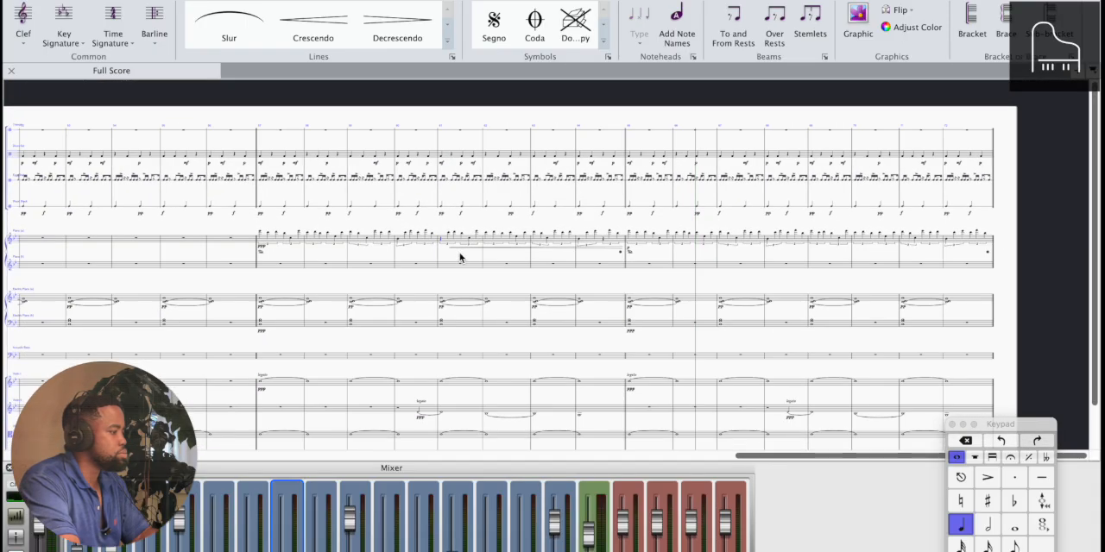
scroll(462, 259, left, 10)
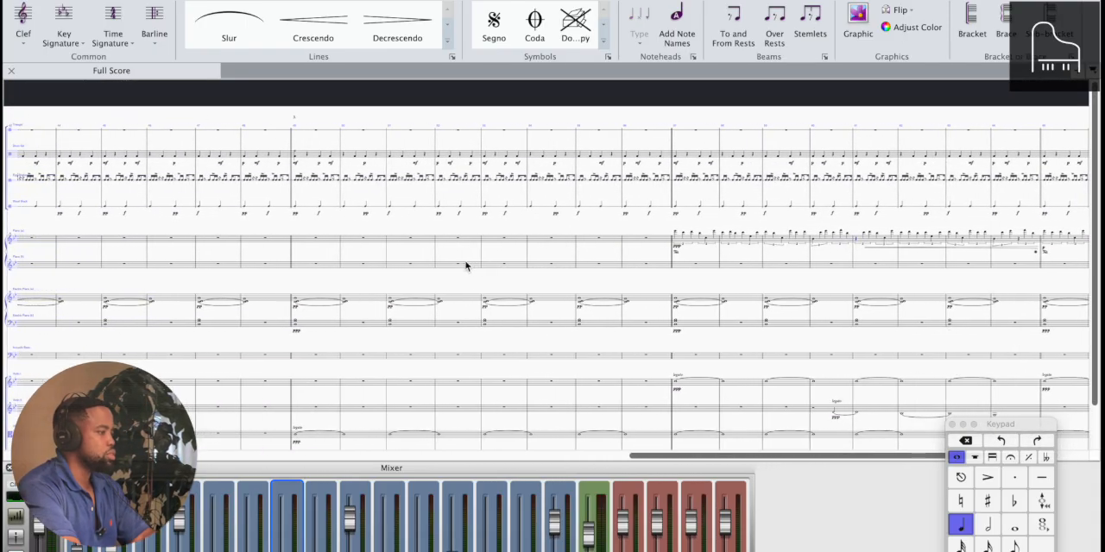
scroll(467, 266, down, 2)
scroll(463, 271, left, 15)
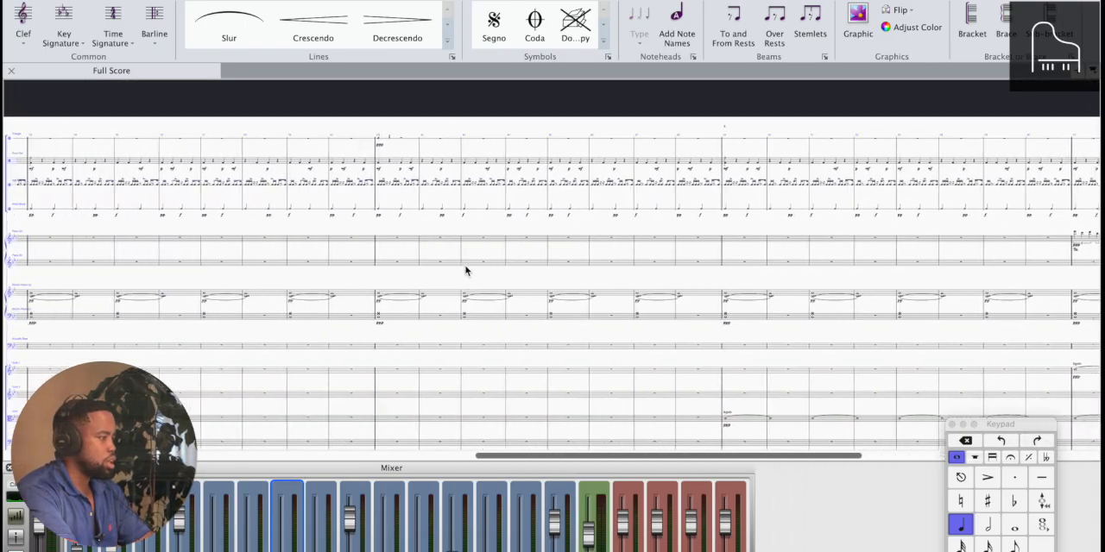
scroll(462, 271, left, 1)
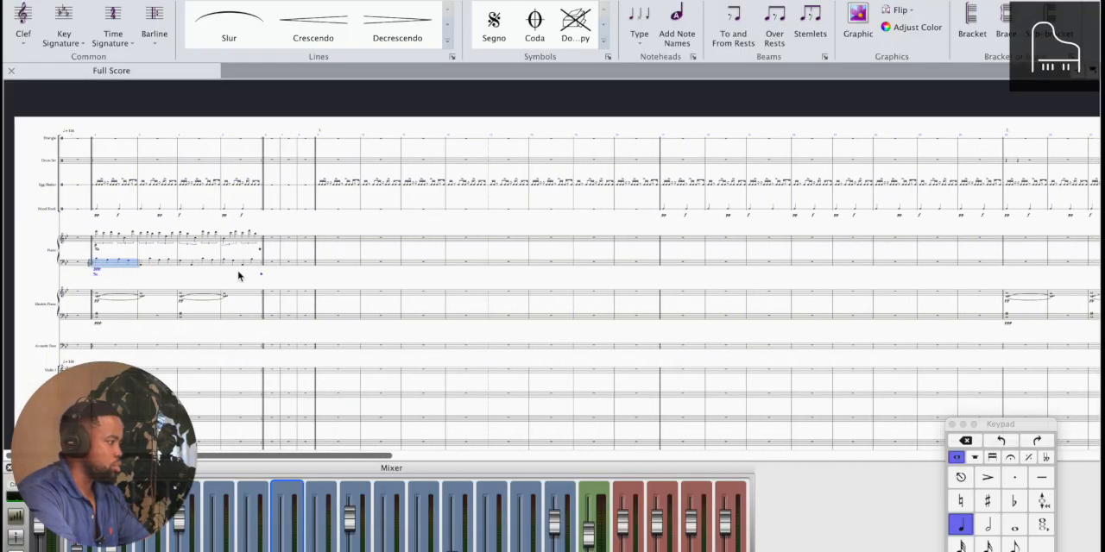
shift+click(259, 271)
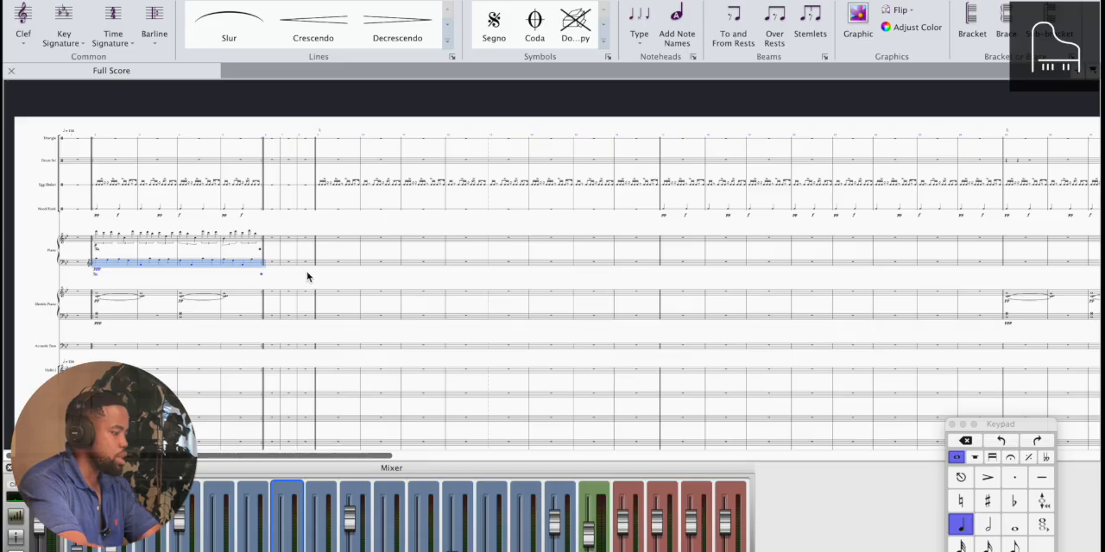
scroll(307, 275, right, 15)
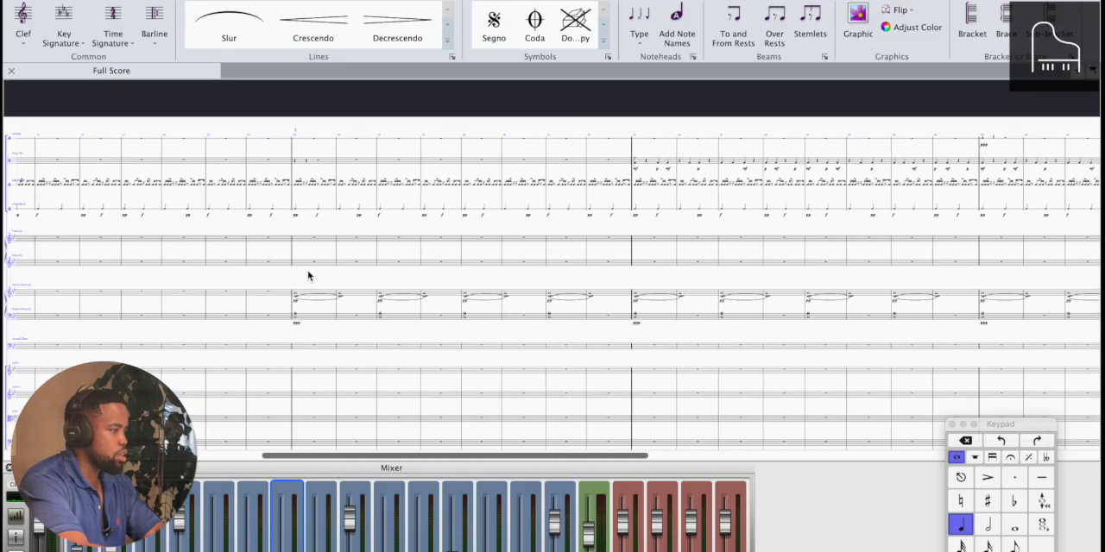
scroll(308, 270, right, 8)
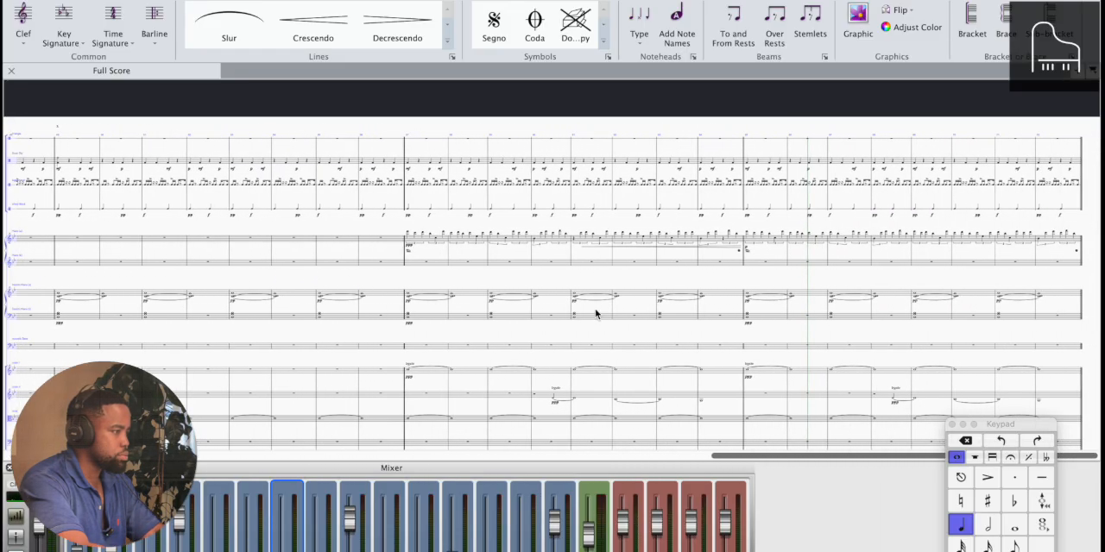
click(755, 269)
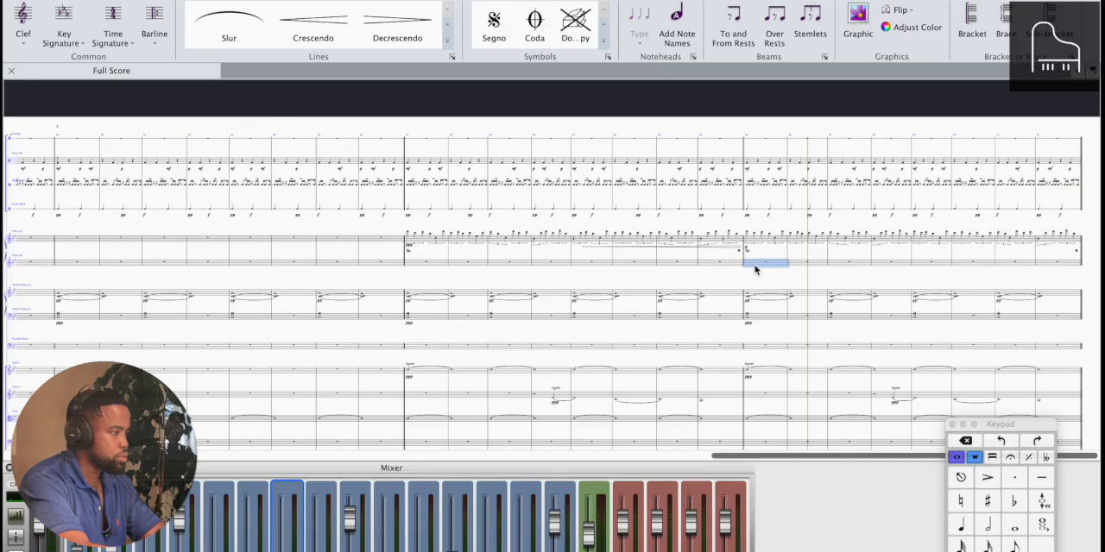
key(super+v)
scroll(755, 269, up, 5)
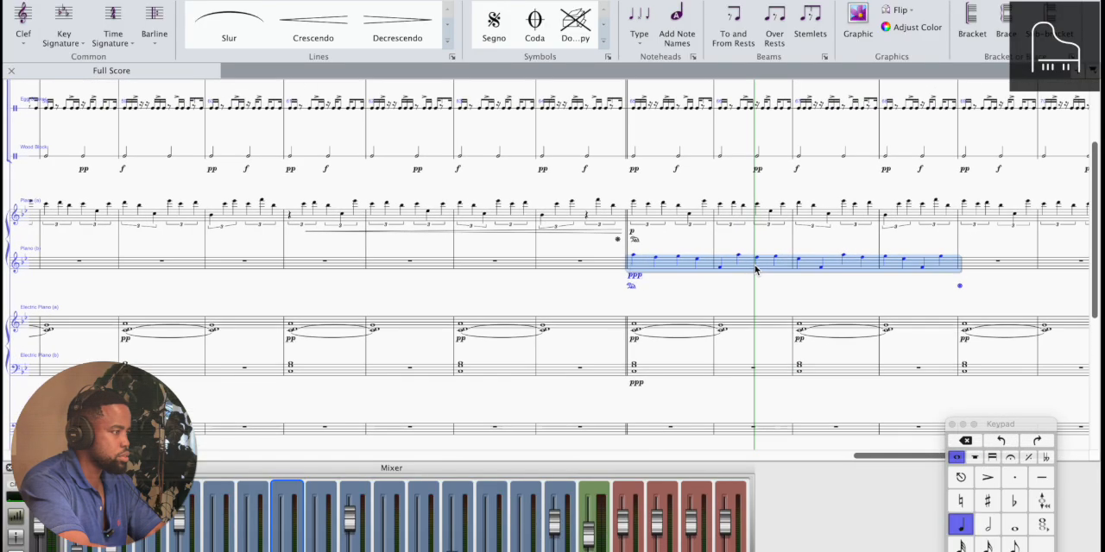
scroll(752, 270, up, 2)
click(714, 310)
Play the score from the piano entry in bar 57 into bar 69, listening to both piano staves together
scroll(716, 312, left, 2)
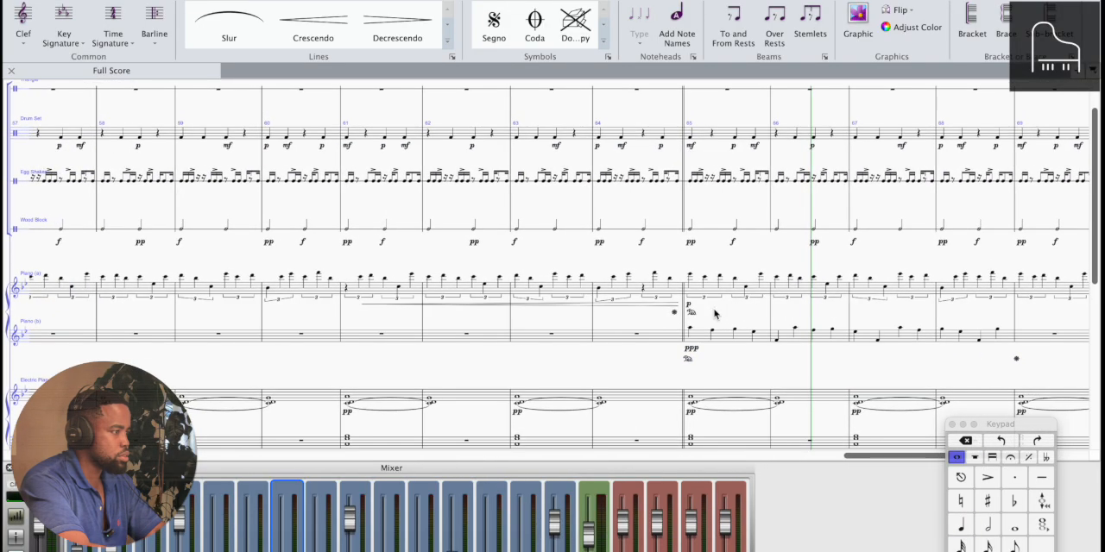
scroll(716, 312, down, 3)
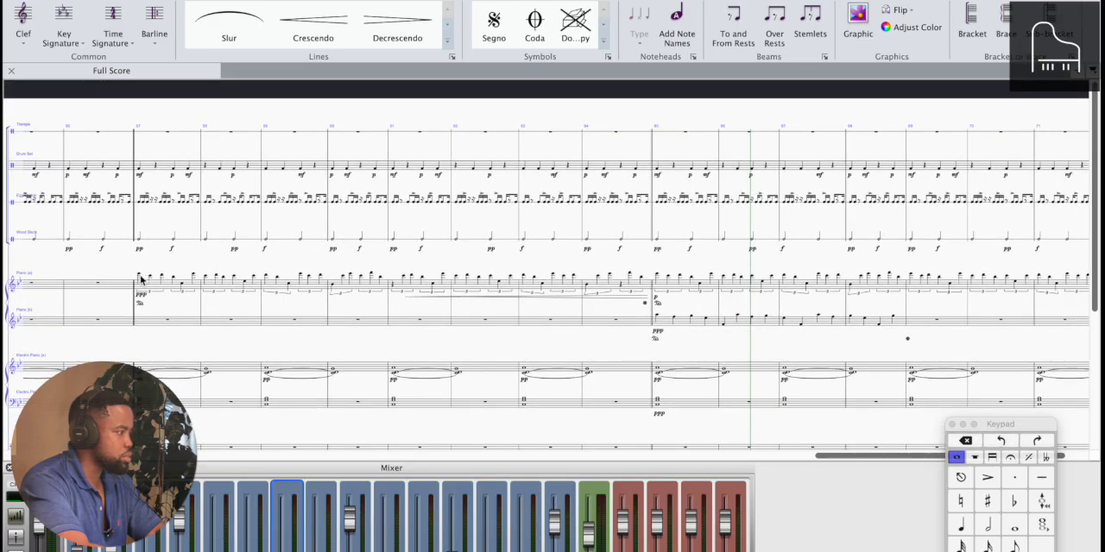
key(p)
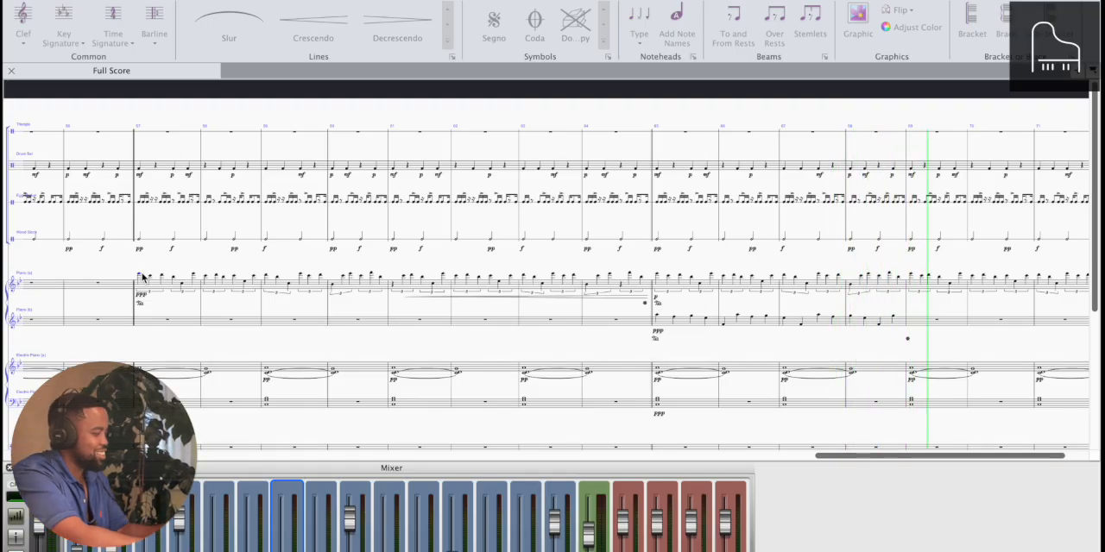
key(space)
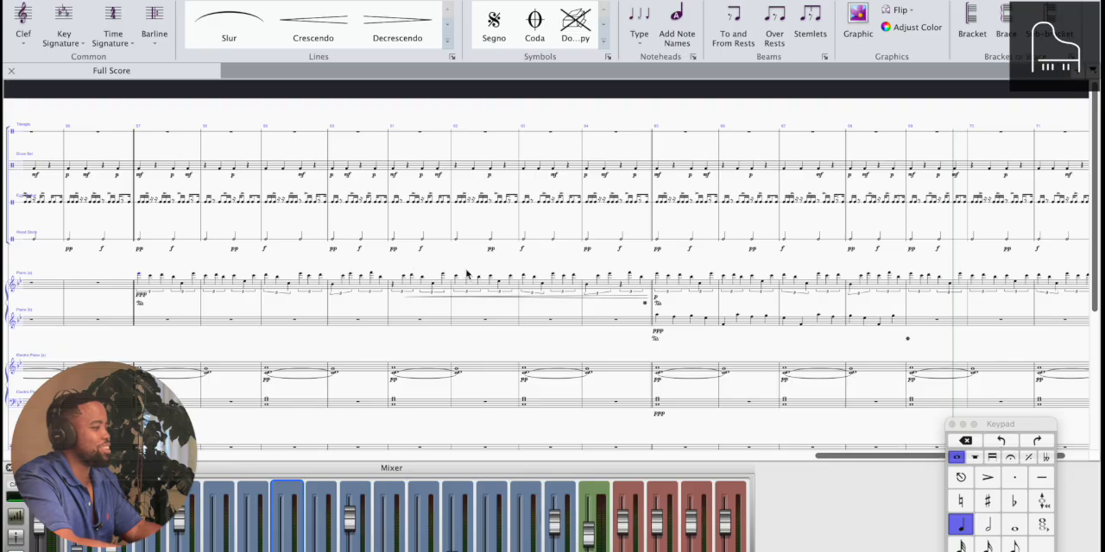
Collapse the keypad and review how the percussion, keyboard and string parts are layered up to bar 72
click(953, 425)
scroll(956, 429, down, 5)
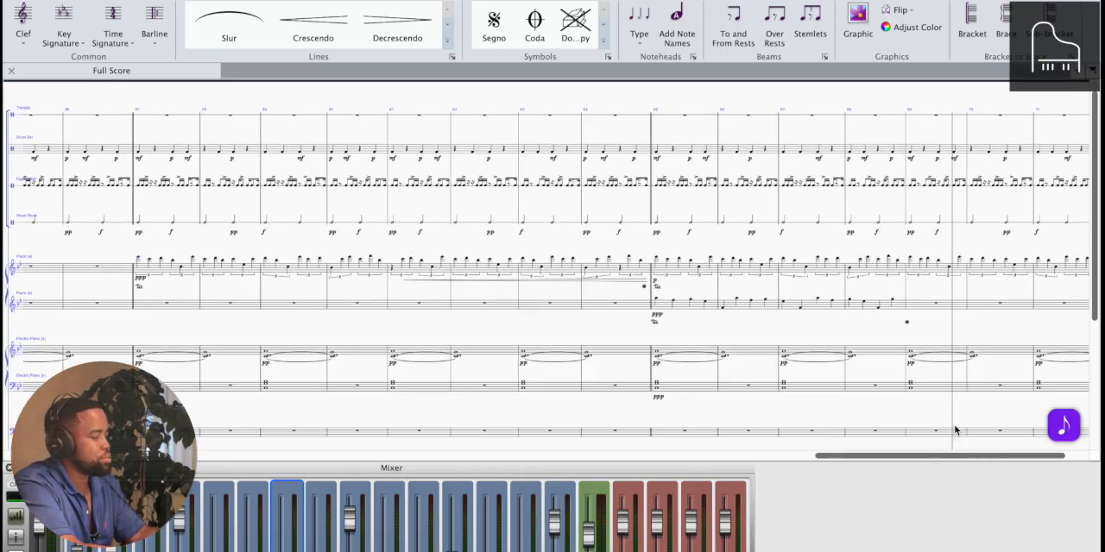
key(super+minus)
key(super+minus)
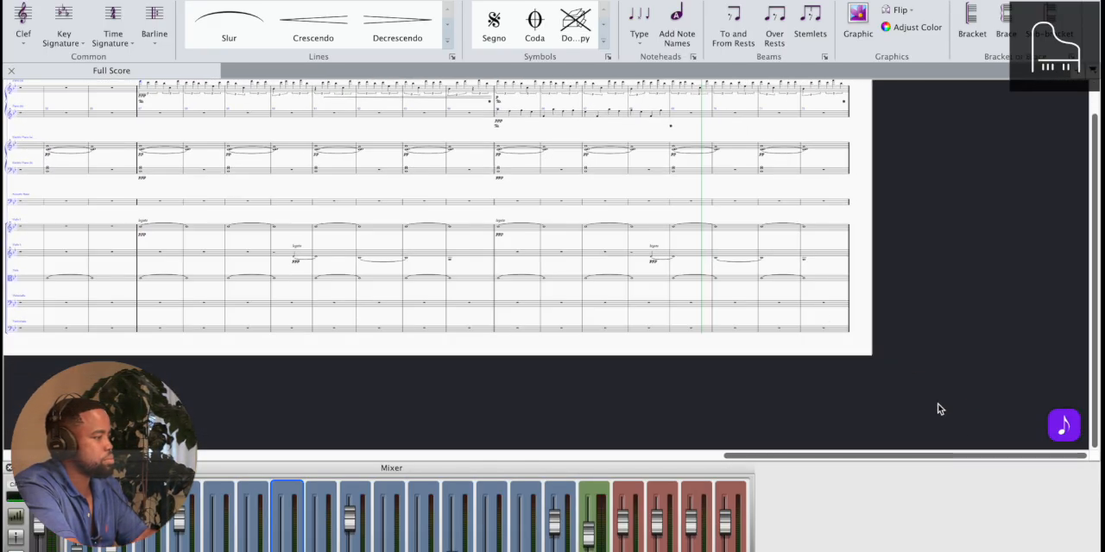
scroll(801, 308, left, 4)
scroll(801, 307, up, 3)
key(super+minus)
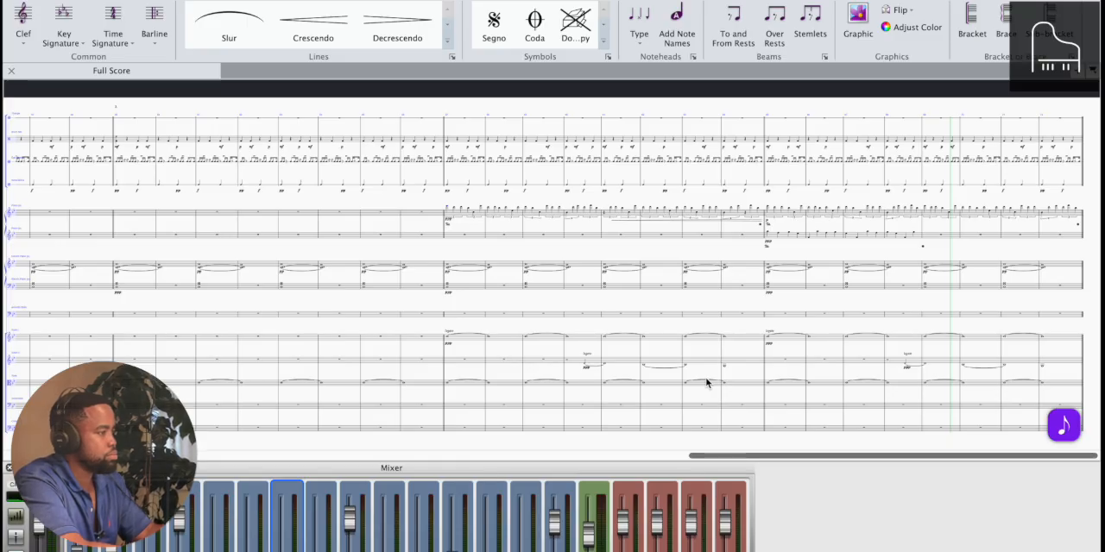
scroll(604, 298, left, 2)
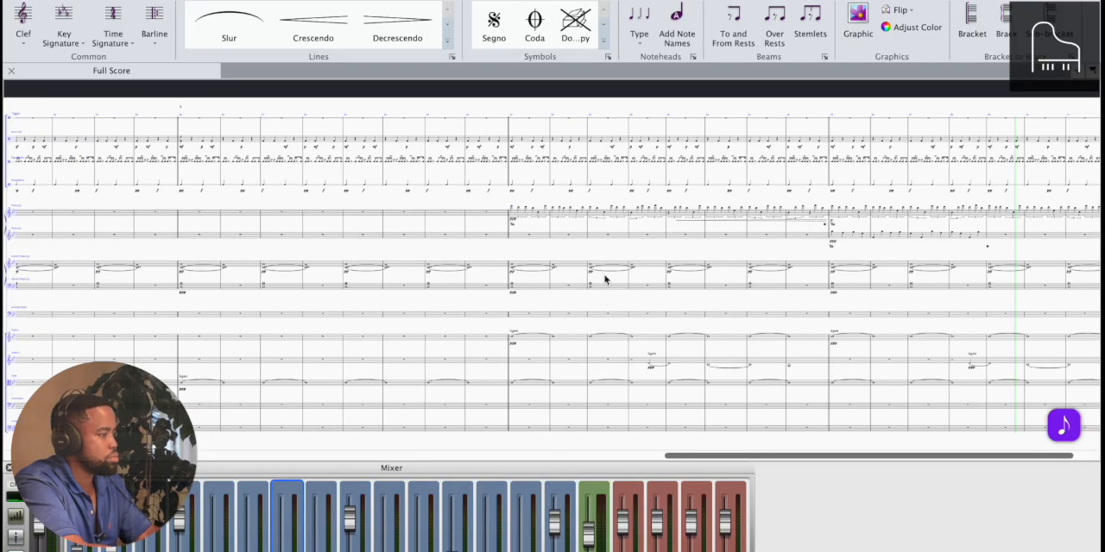
scroll(605, 279, left, 4)
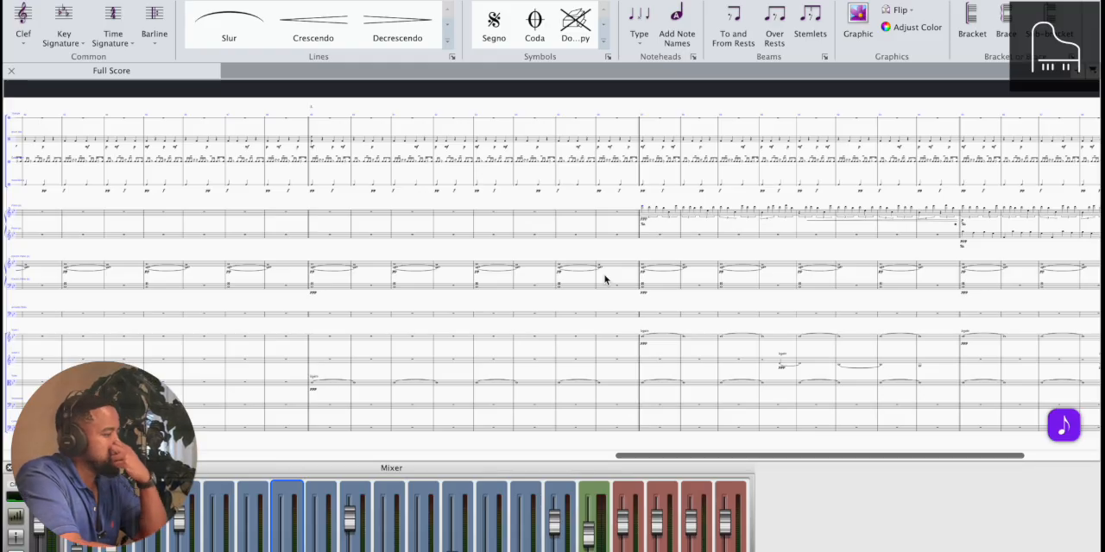
scroll(682, 232, right, 2)
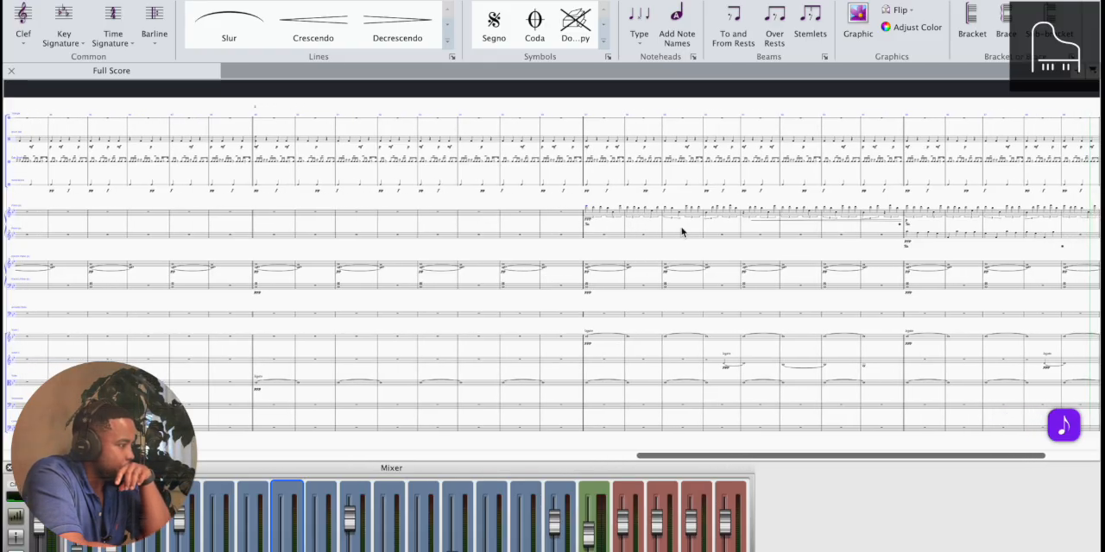
Examine the piano staves from bar 57 into bar 69, and the electric piano and violin entries around bar 57
scroll(682, 233, down, 1)
scroll(682, 233, up, 2)
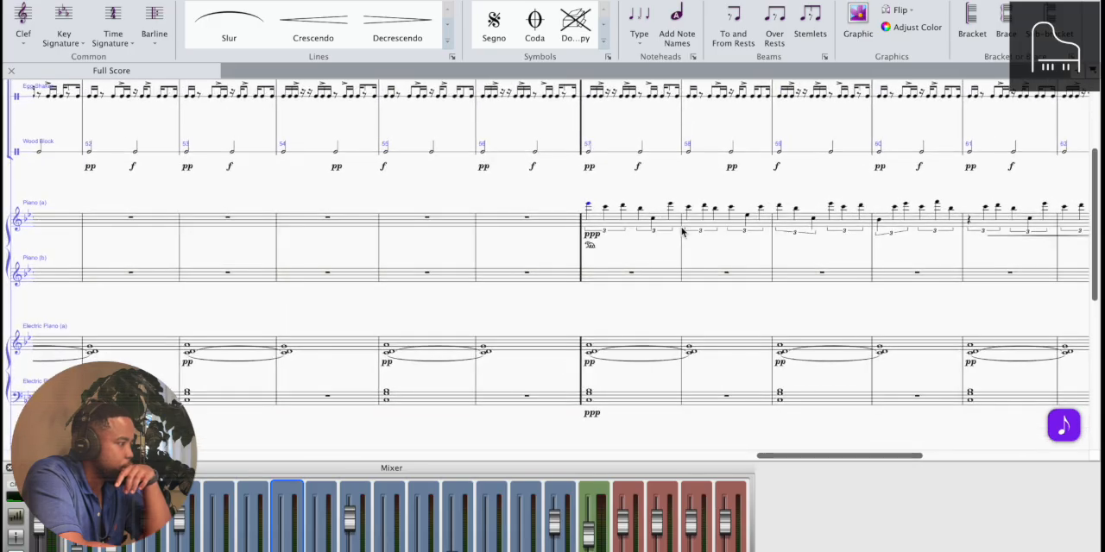
scroll(682, 232, right, 4)
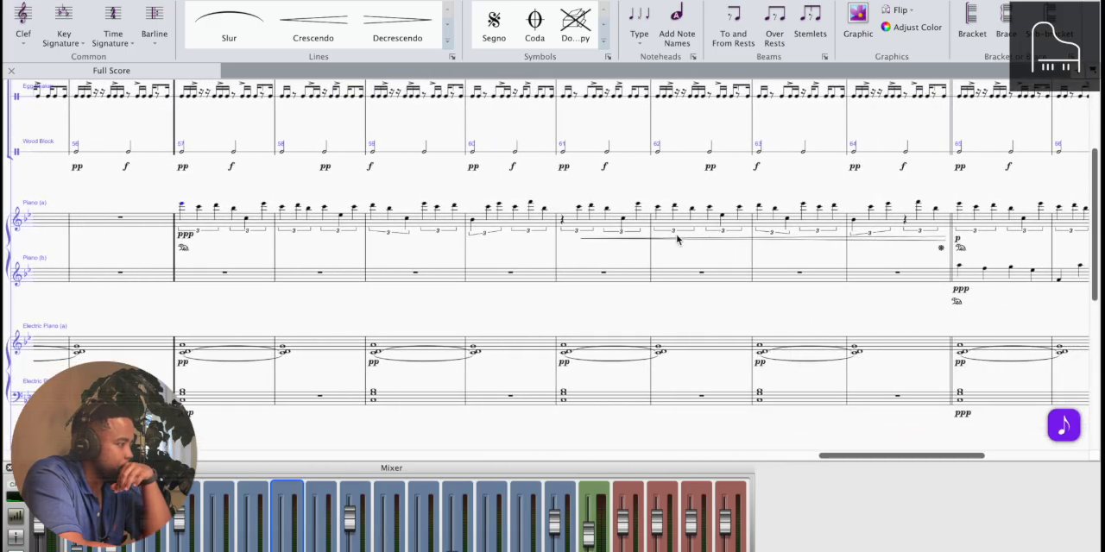
scroll(678, 239, right, 5)
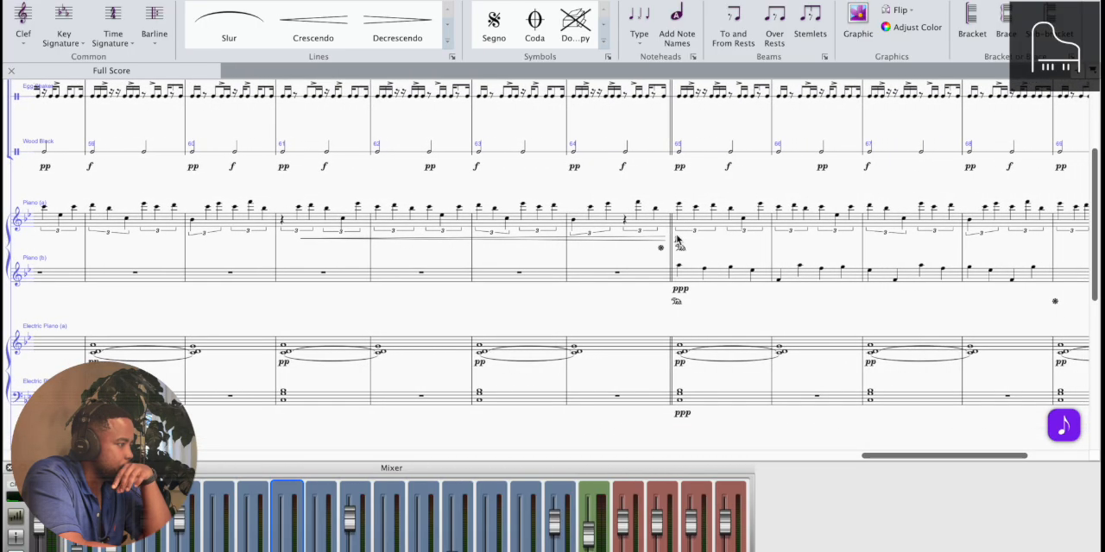
scroll(678, 239, up, 3)
scroll(677, 240, left, 6)
scroll(678, 240, down, 5)
scroll(678, 240, left, 2)
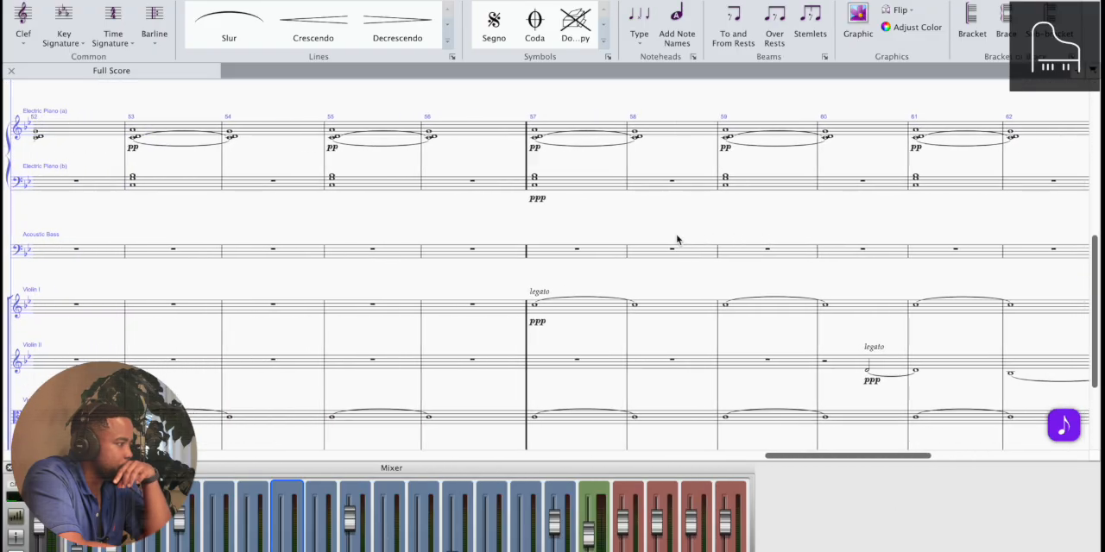
scroll(678, 240, up, 4)
scroll(677, 239, down, 5)
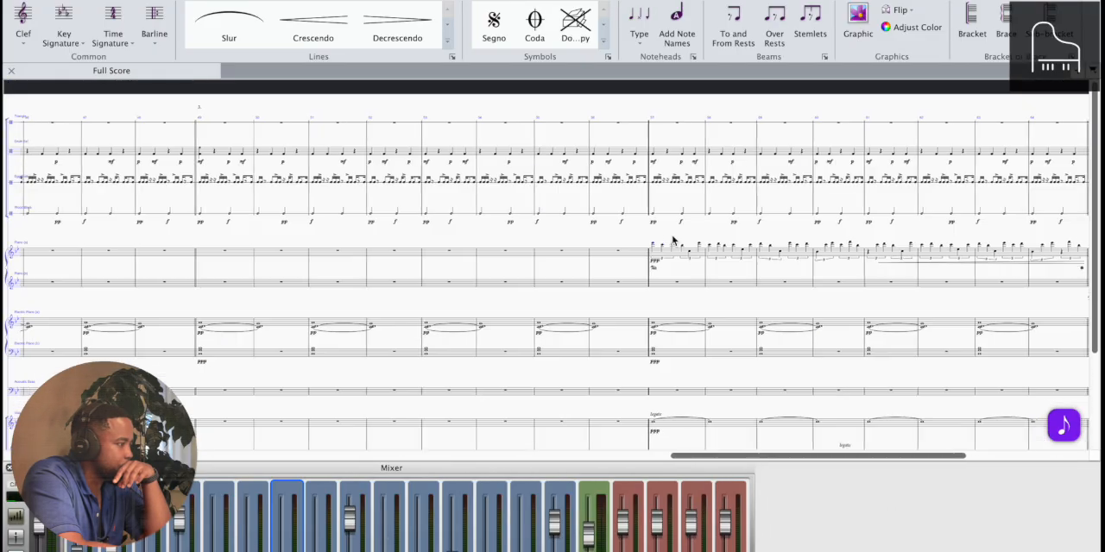
Copy the triangle bar with its ppp dynamic from bar 41 to bar 57
scroll(673, 240, left, 5)
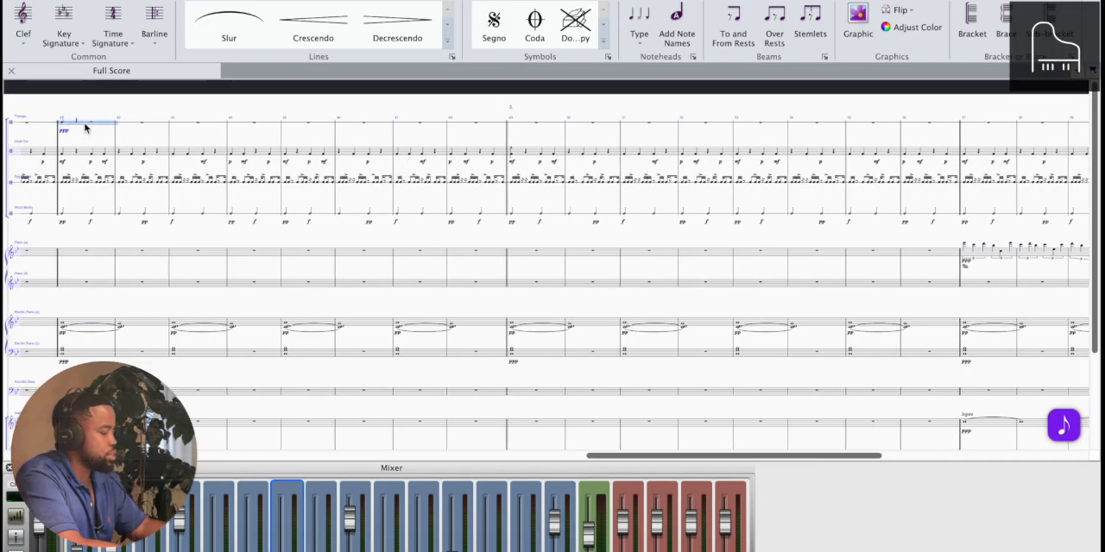
click(975, 130)
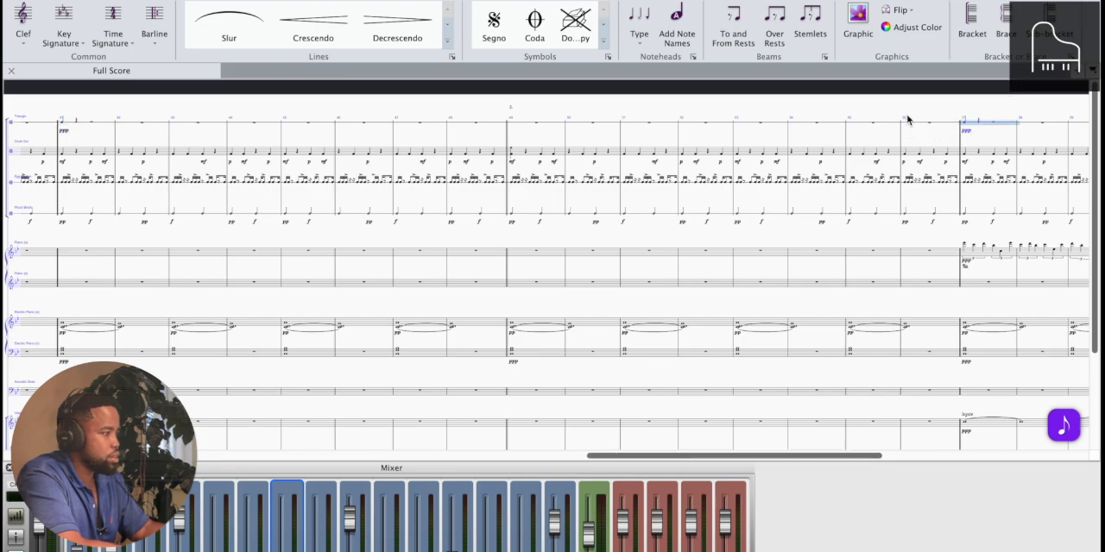
key(super+minus)
key(super+minus)
key(super+minus)
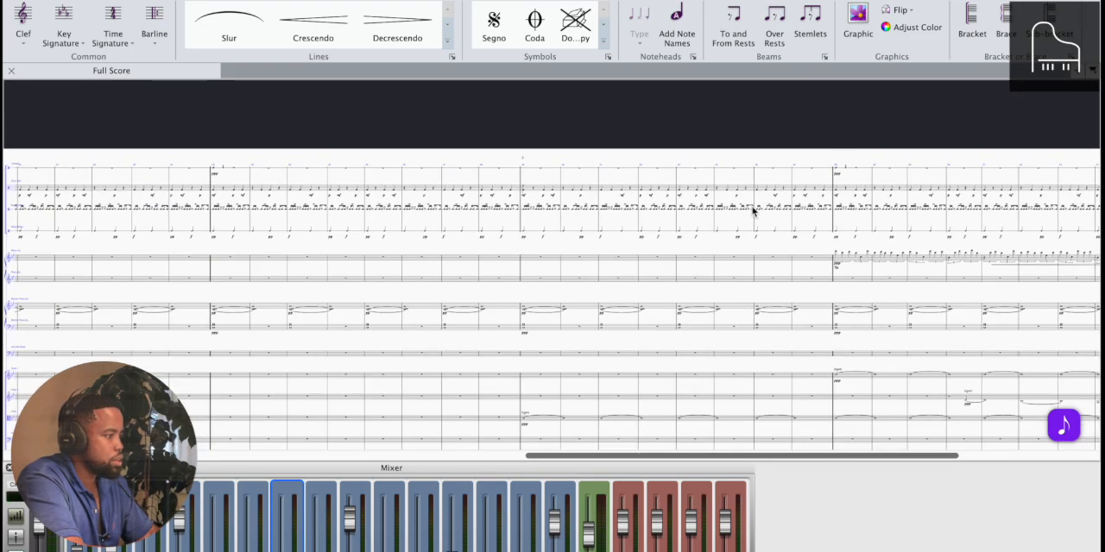
Check the layering of all parts between the triangle entries in bars 41 and 57 and onward to bar 65
scroll(753, 212, right, 2)
scroll(752, 213, down, 2)
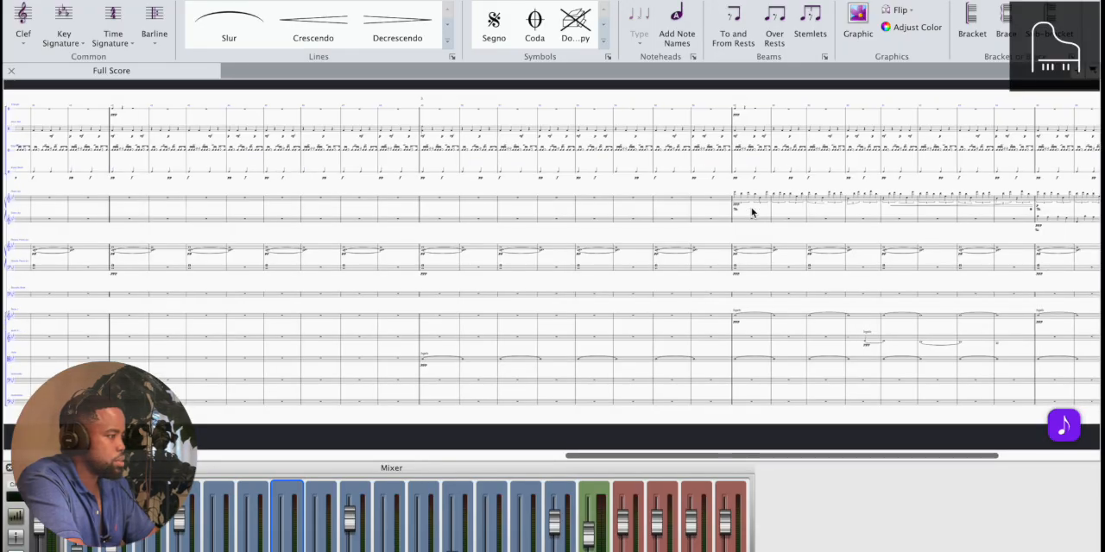
scroll(752, 212, up, 1)
scroll(753, 212, left, 1)
scroll(752, 211, up, 3)
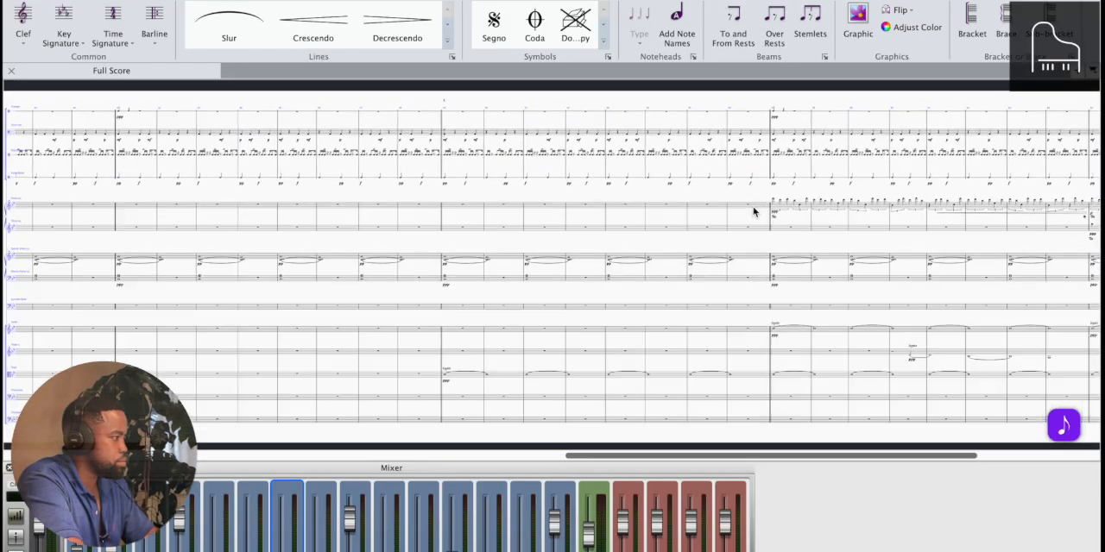
scroll(753, 212, up, 1)
scroll(753, 211, up, 1)
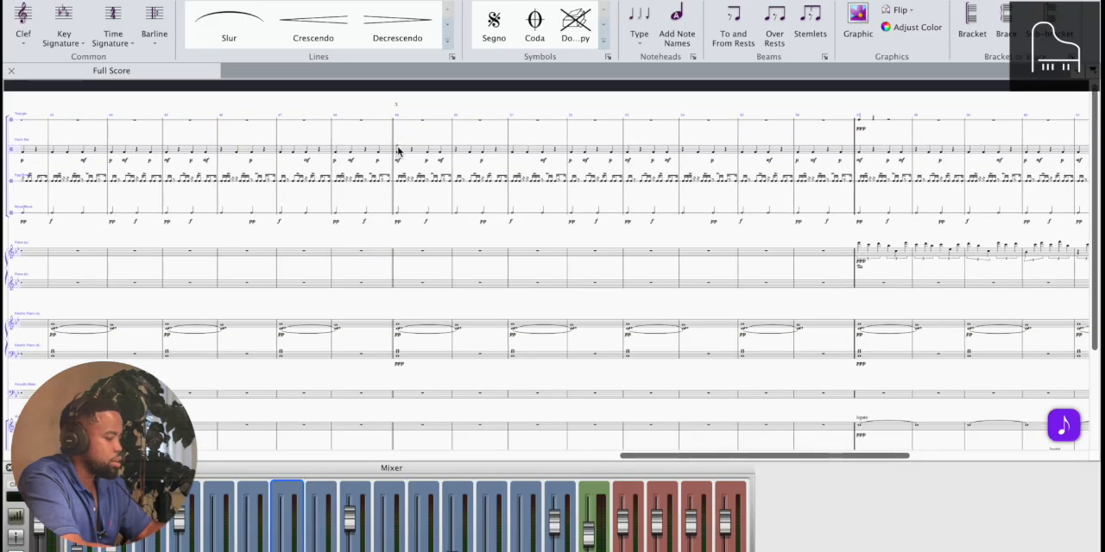
Repeat the four-bar Piano (b) phrase from bar 65 so that it also fills bars 69 to 72
scroll(398, 152, left, 8)
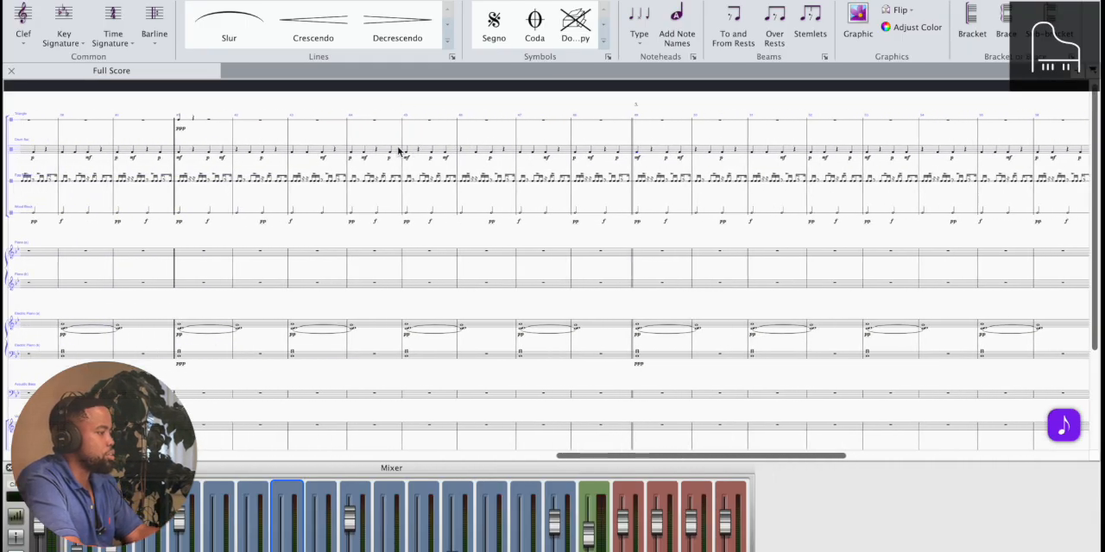
scroll(398, 152, down, 5)
scroll(398, 152, down, 3)
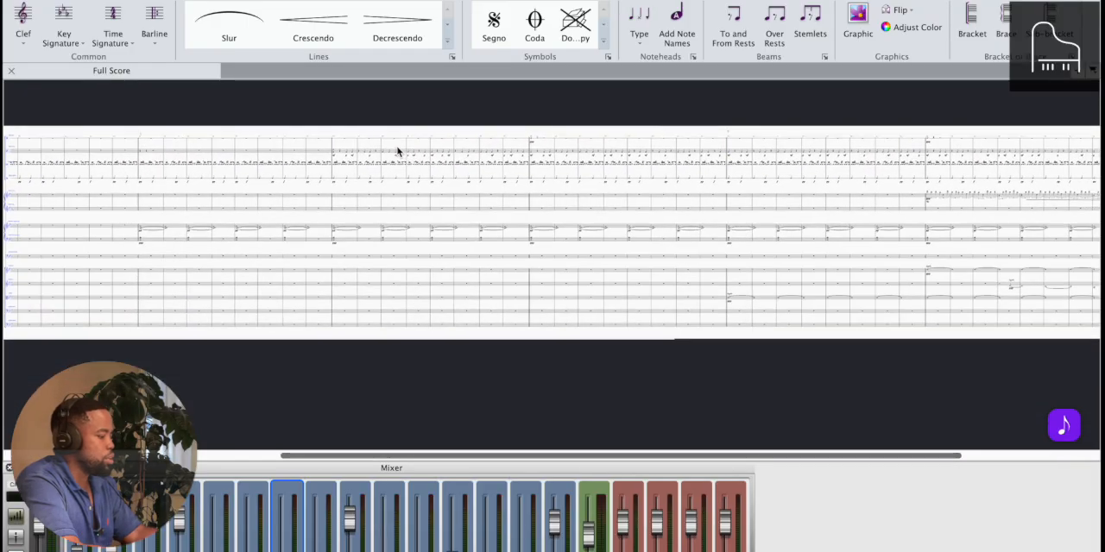
scroll(398, 152, right, 8)
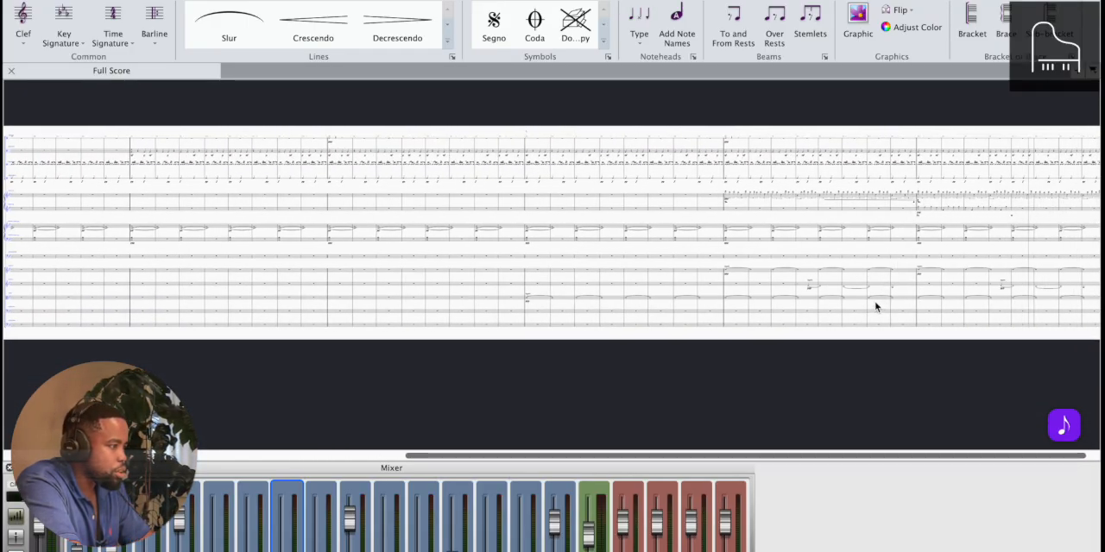
scroll(875, 306, up, 6)
scroll(878, 305, right, 8)
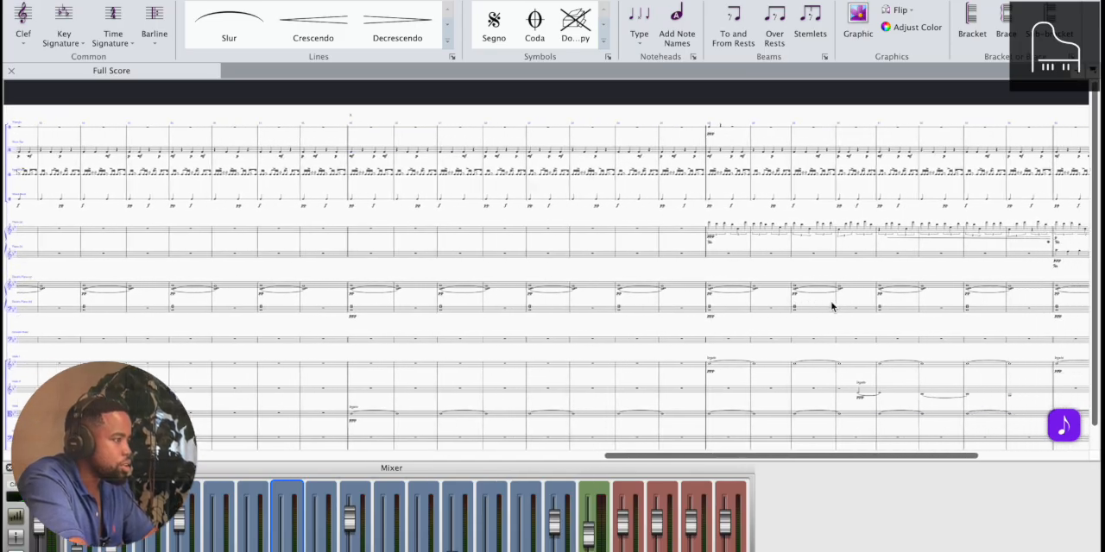
scroll(828, 303, right, 8)
scroll(826, 239, right, 2)
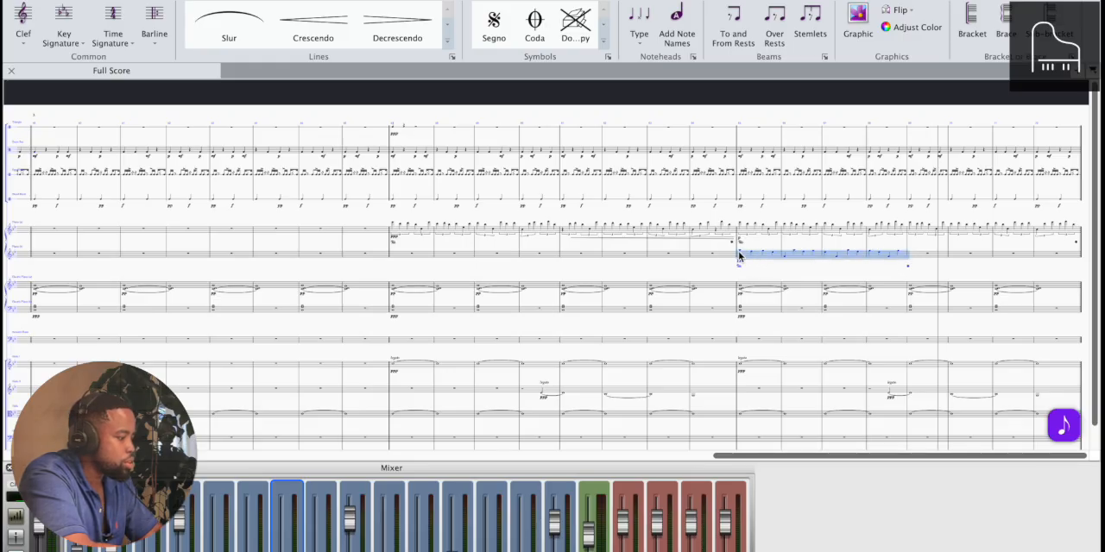
key(ctrl+v)
key(ctrl+equal)
key(ctrl+equal)
key(ctrl+equal)
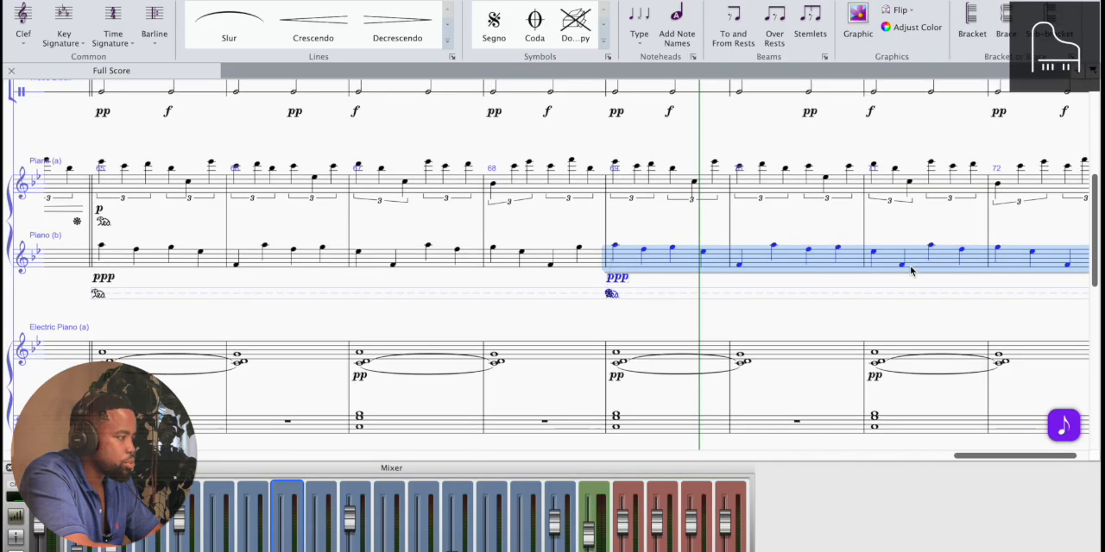
Delete the duplicated ppp dynamic and pedal markings under the Piano (b) staff at bar 69
key(Escape)
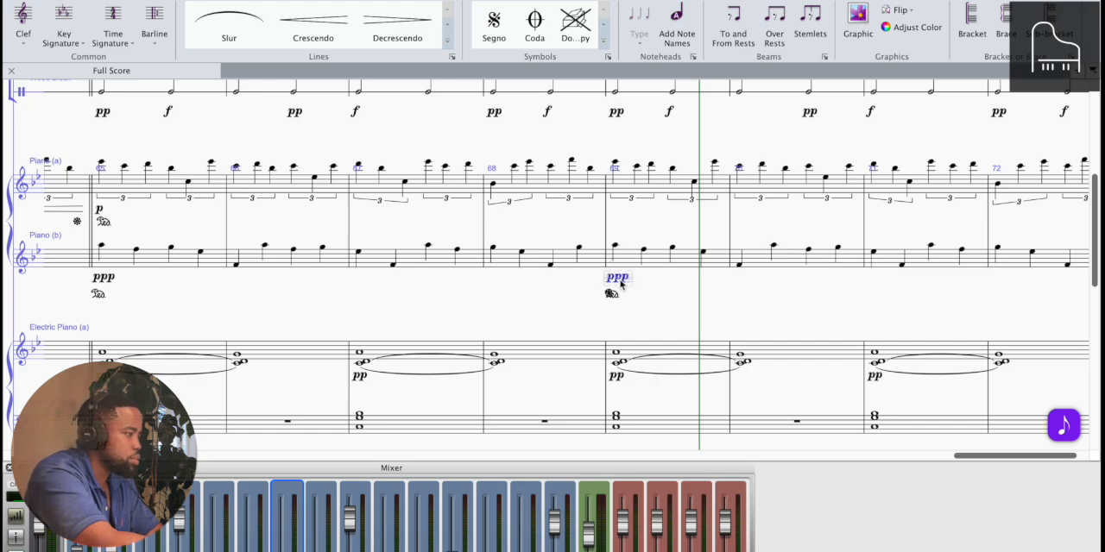
click(613, 294)
key(Delete)
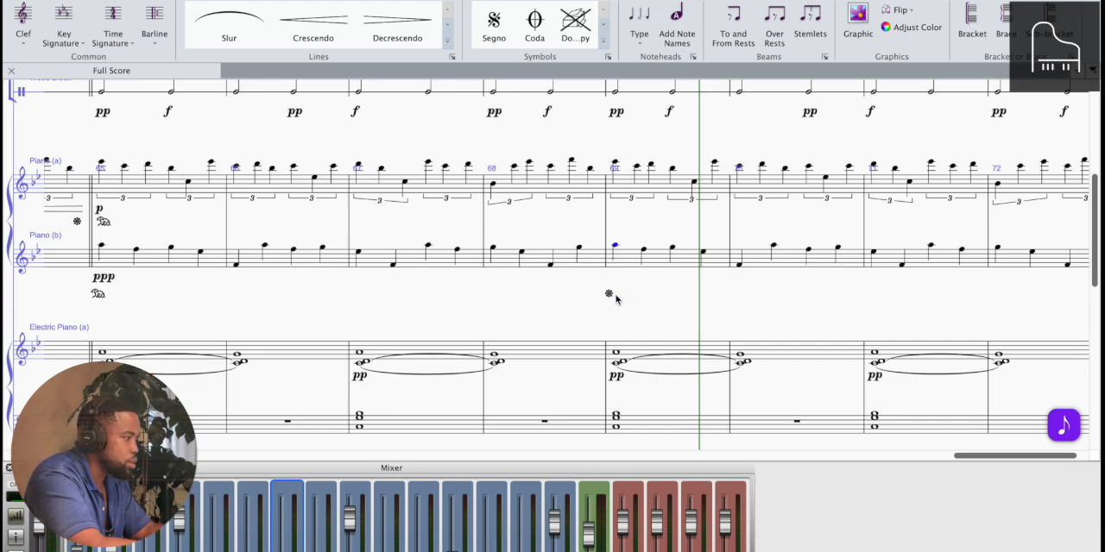
key(ctrl+minus)
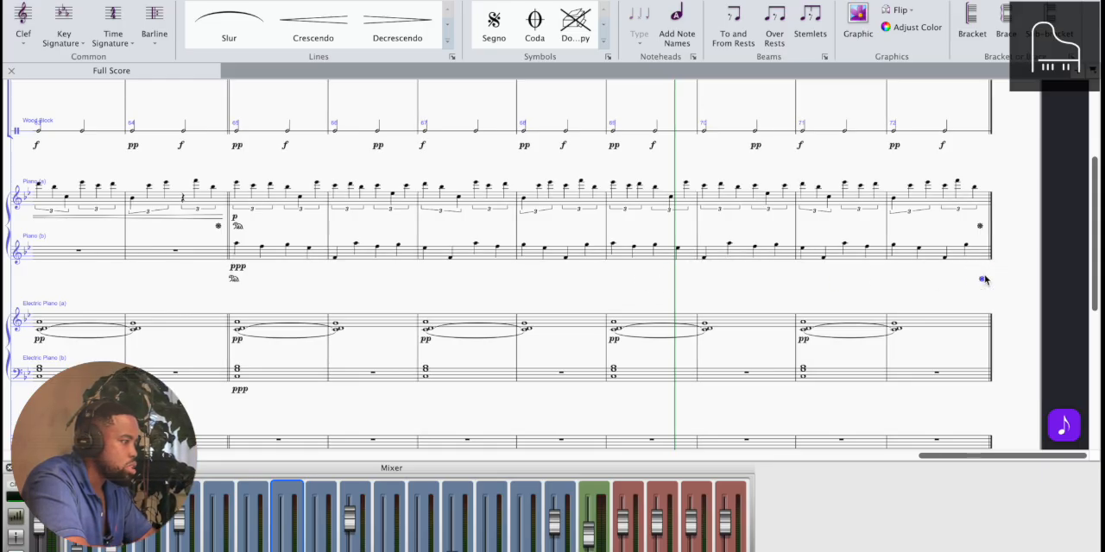
Play the arrangement back from bar 9 and follow how the percussion, electric piano and string entries build up
key(ctrl+minus)
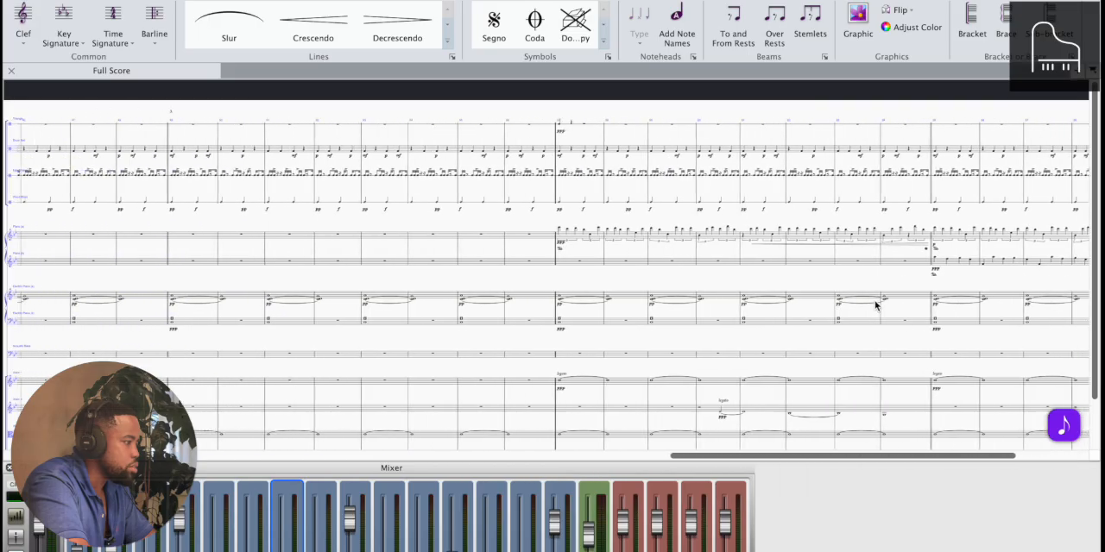
scroll(874, 304, left, 10)
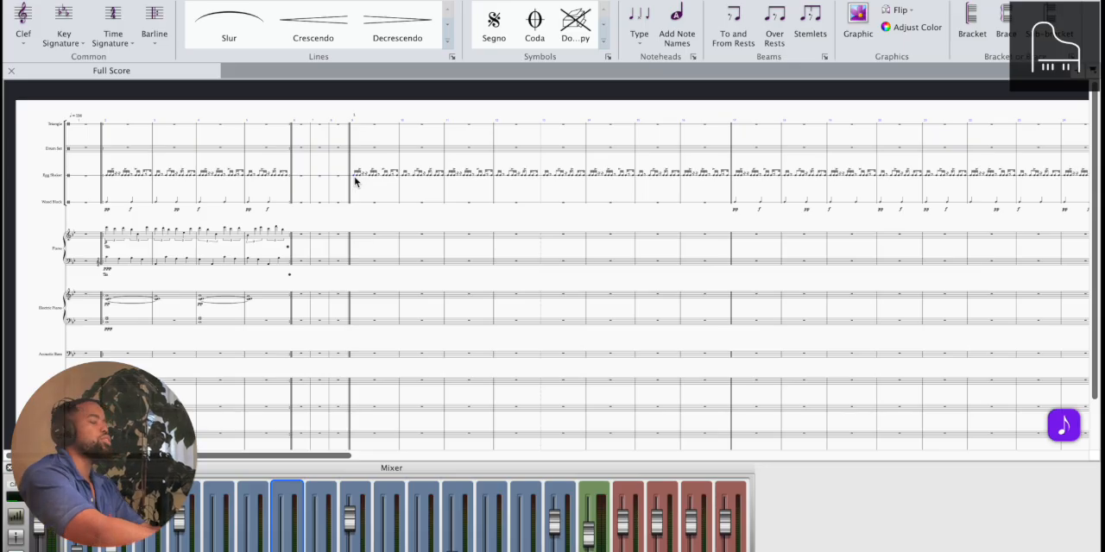
key(space)
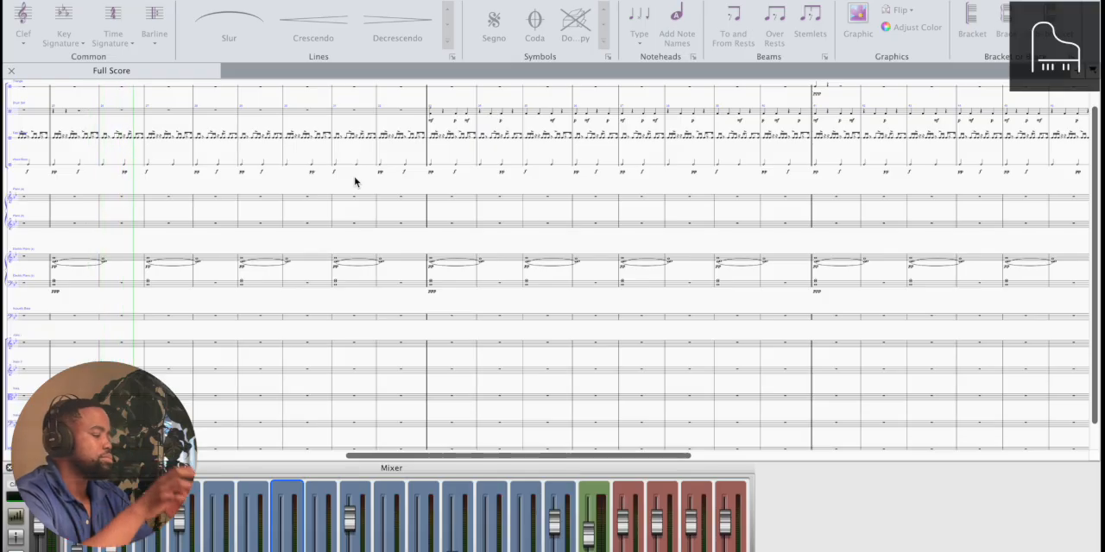
scroll(354, 182, left, 10)
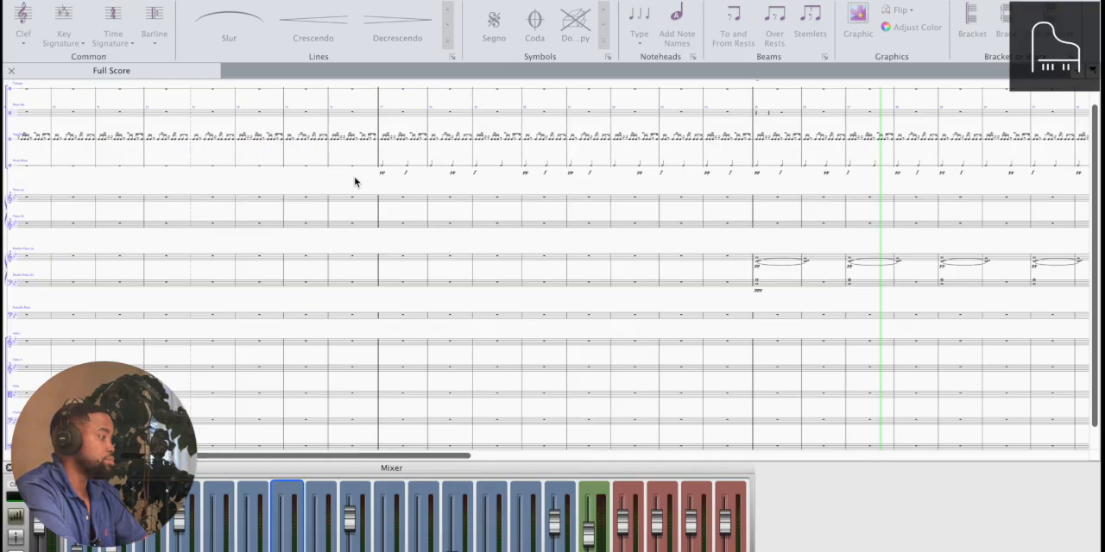
scroll(354, 182, down, 2)
scroll(355, 183, up, 1)
scroll(355, 182, right, 5)
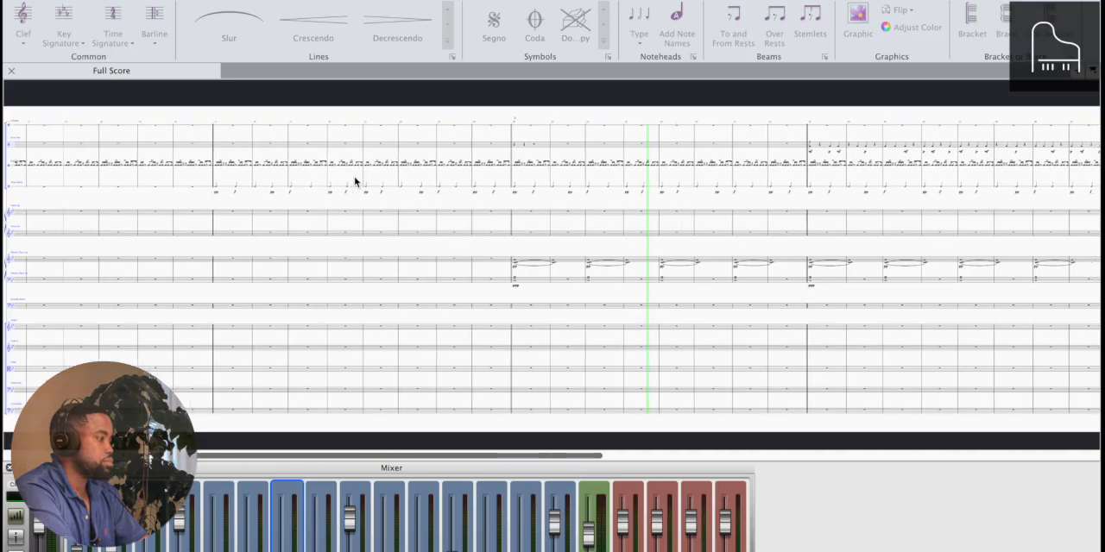
scroll(354, 182, right, 5)
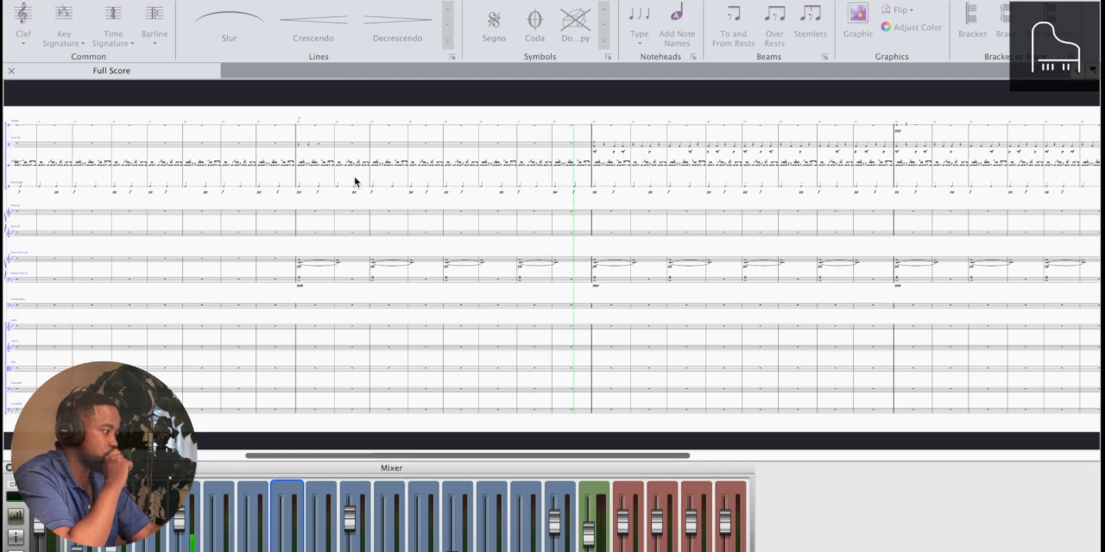
key(super+equal)
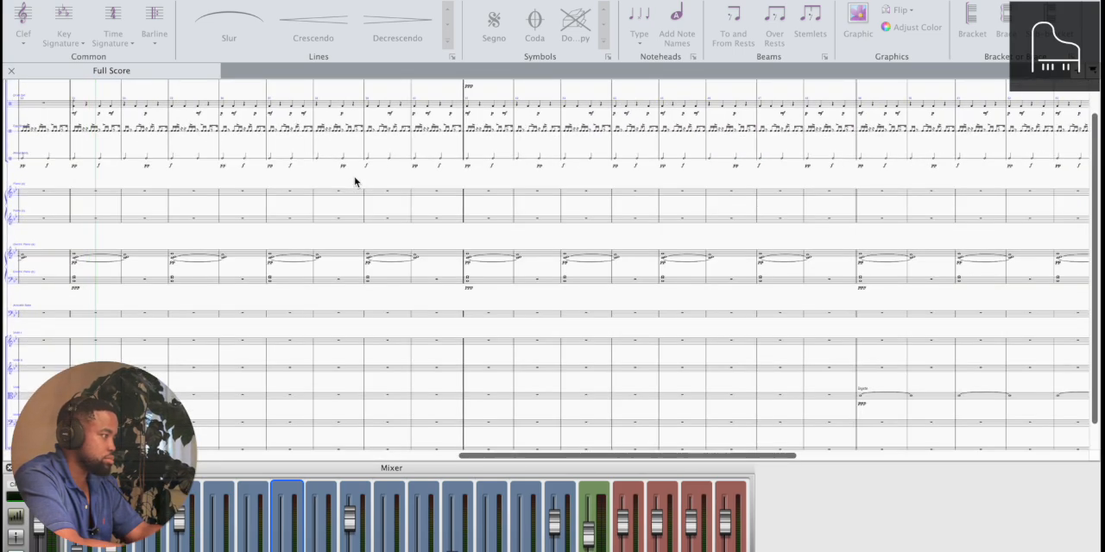
scroll(381, 213, left, 2)
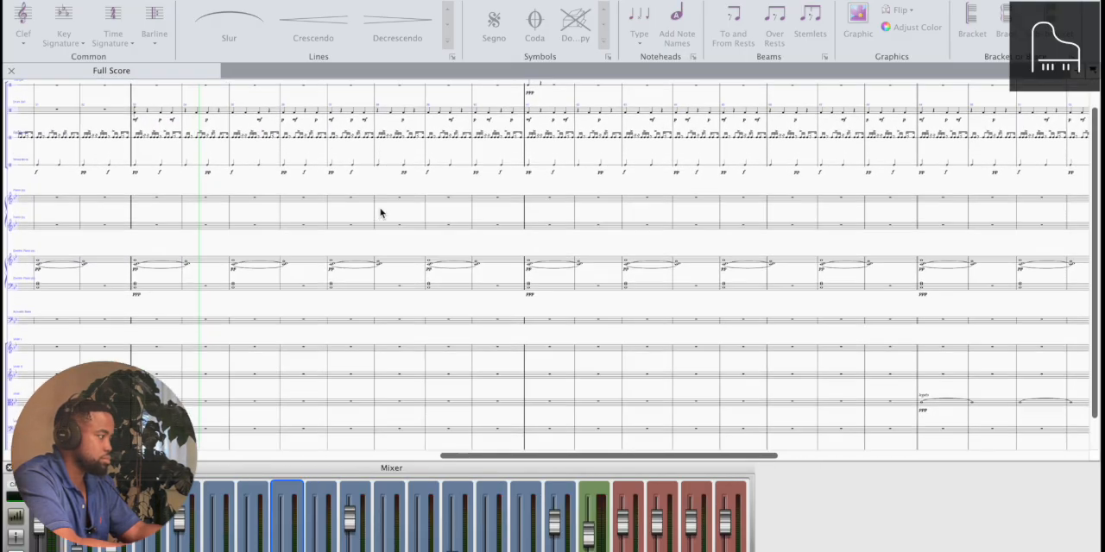
scroll(381, 213, left, 20)
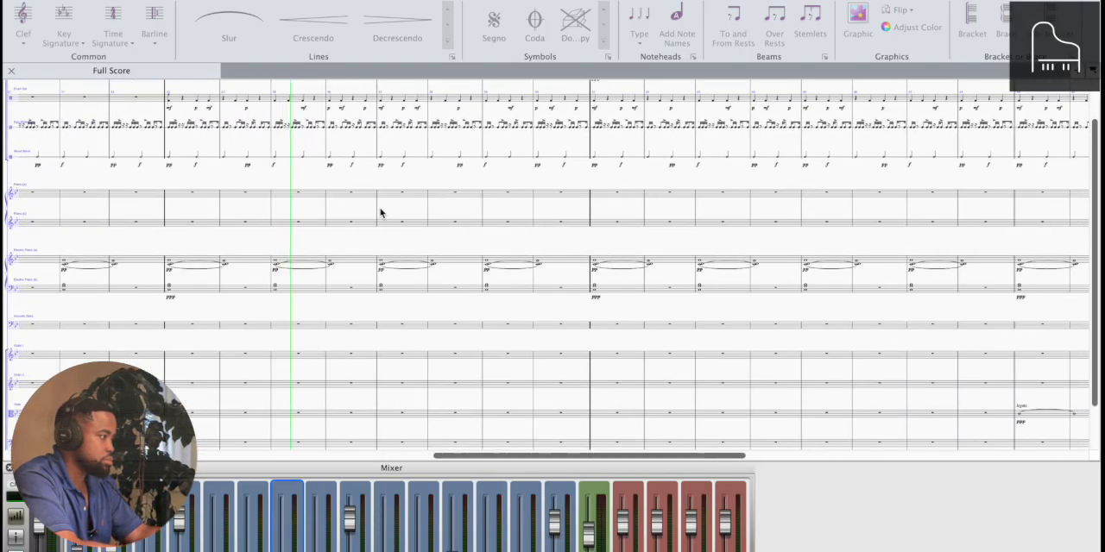
scroll(381, 214, up, 2)
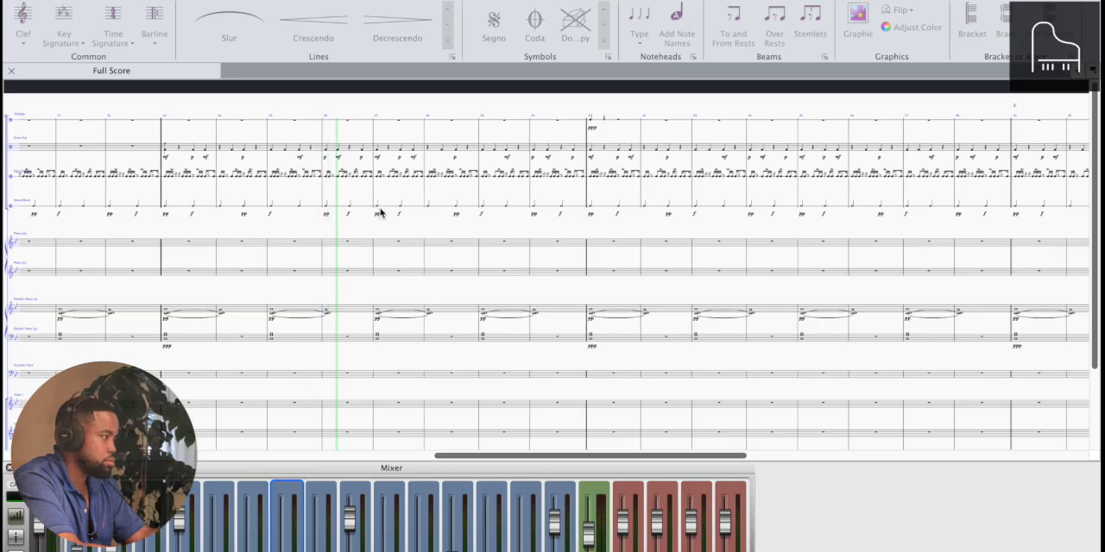
scroll(381, 213, up, 5)
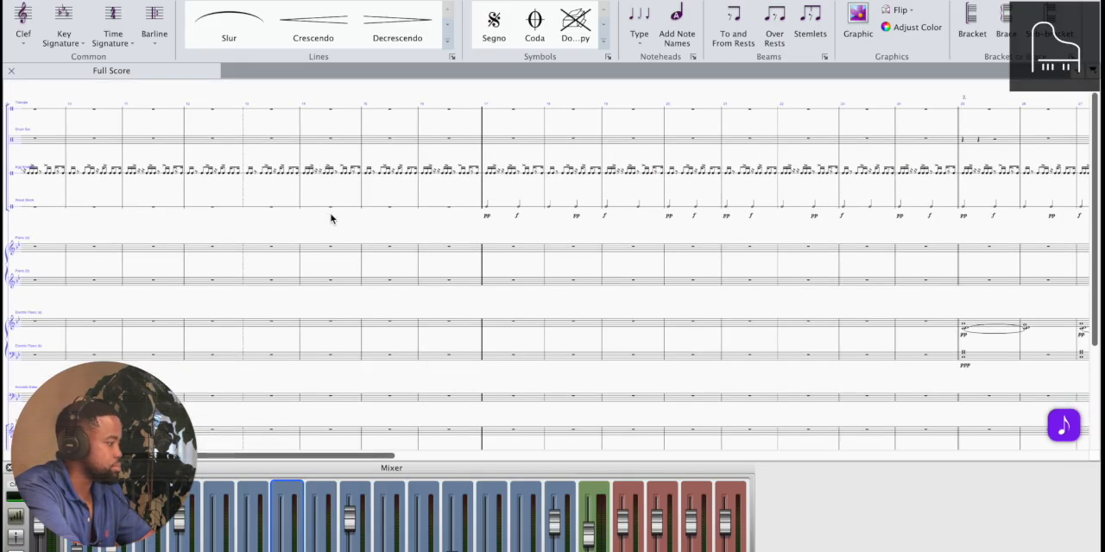
Repeat the Violin II whole note of bar 64 in bars 65 and 66, and tie the two new notes
scroll(331, 219, right, 15)
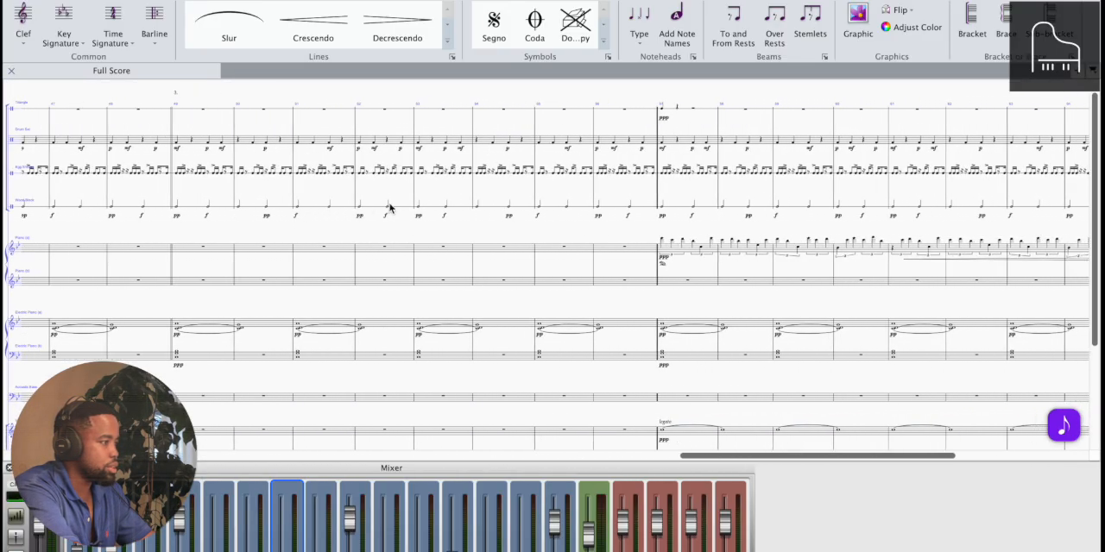
scroll(390, 207, right, 5)
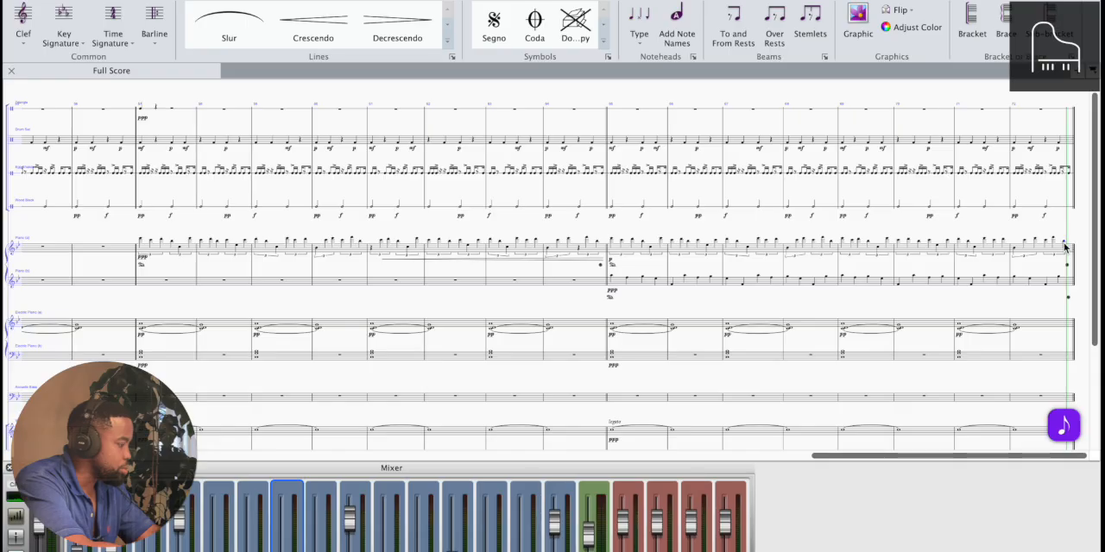
scroll(741, 309, down, 5)
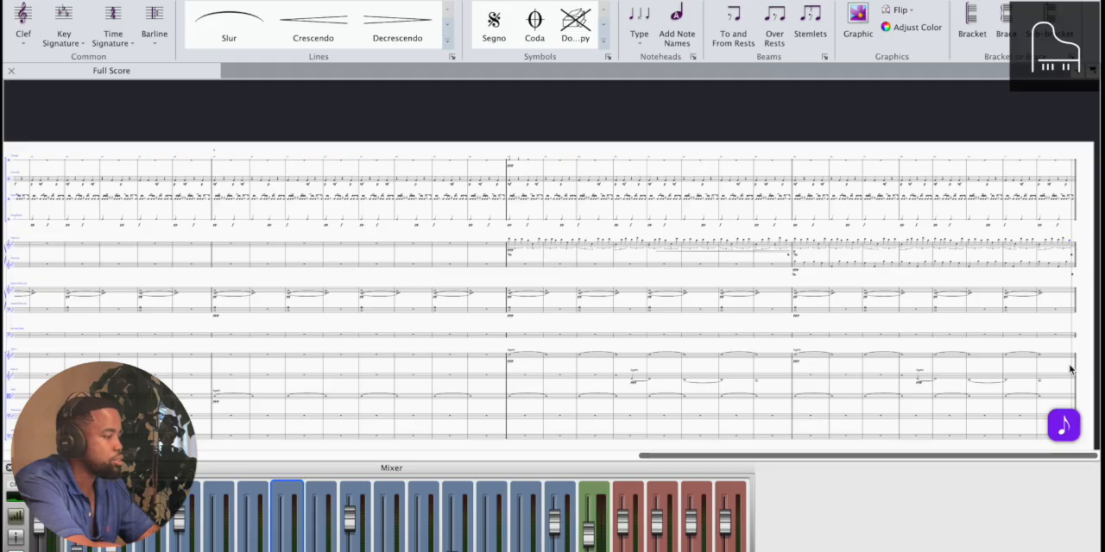
scroll(920, 323, up, 5)
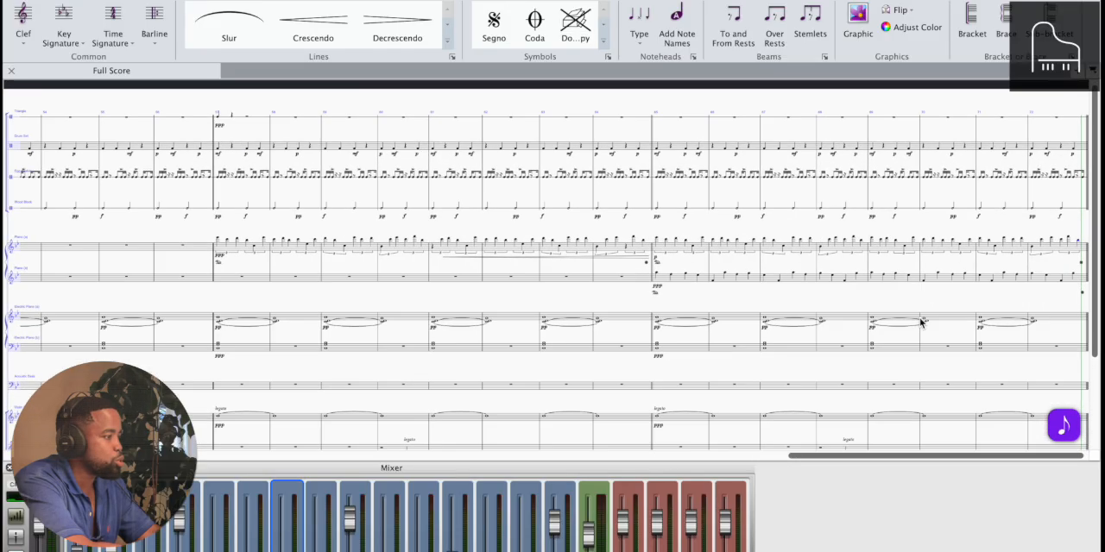
scroll(920, 323, down, 3)
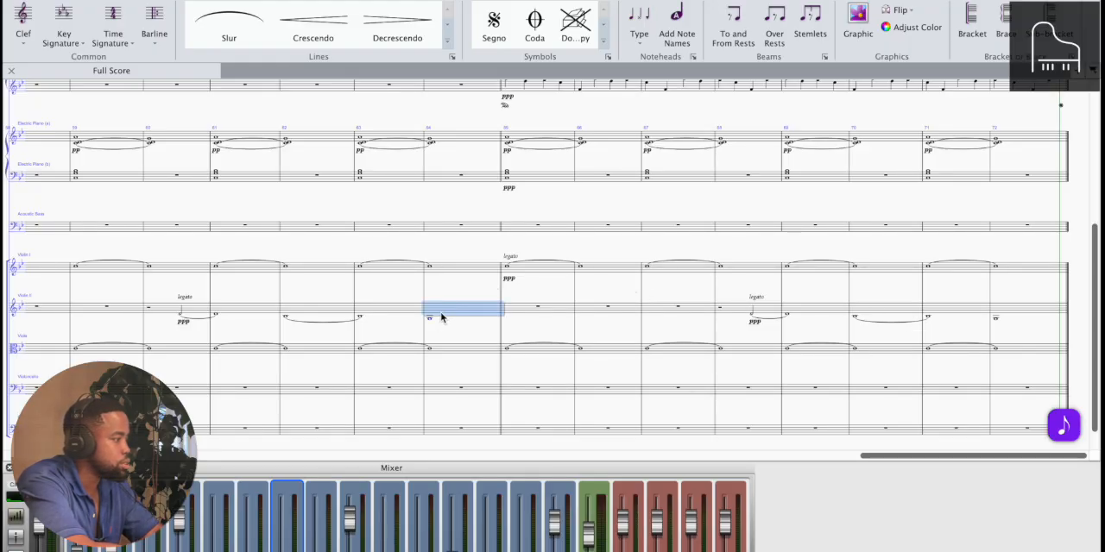
key(r)
key(r)
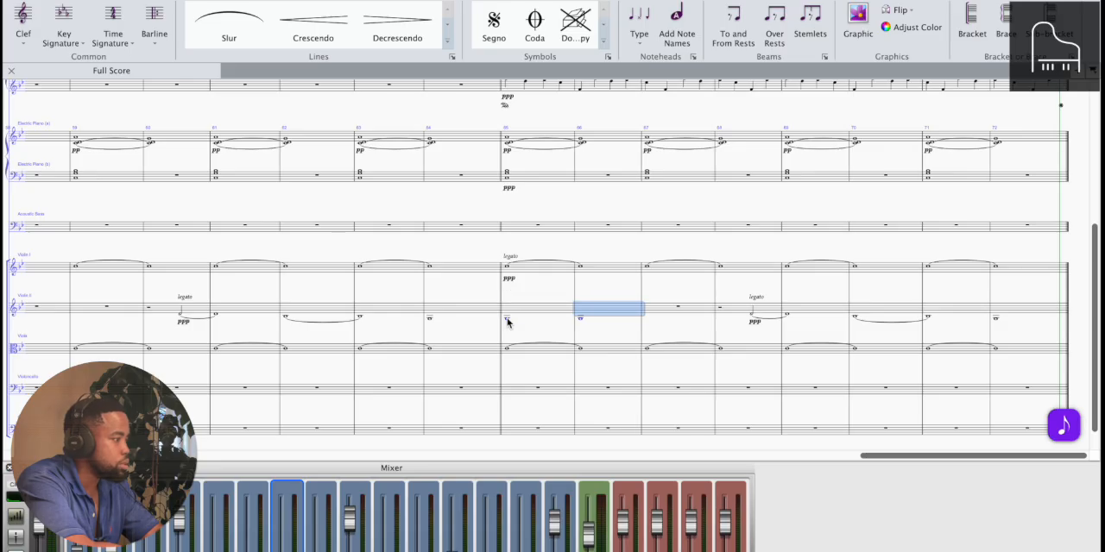
click(507, 320)
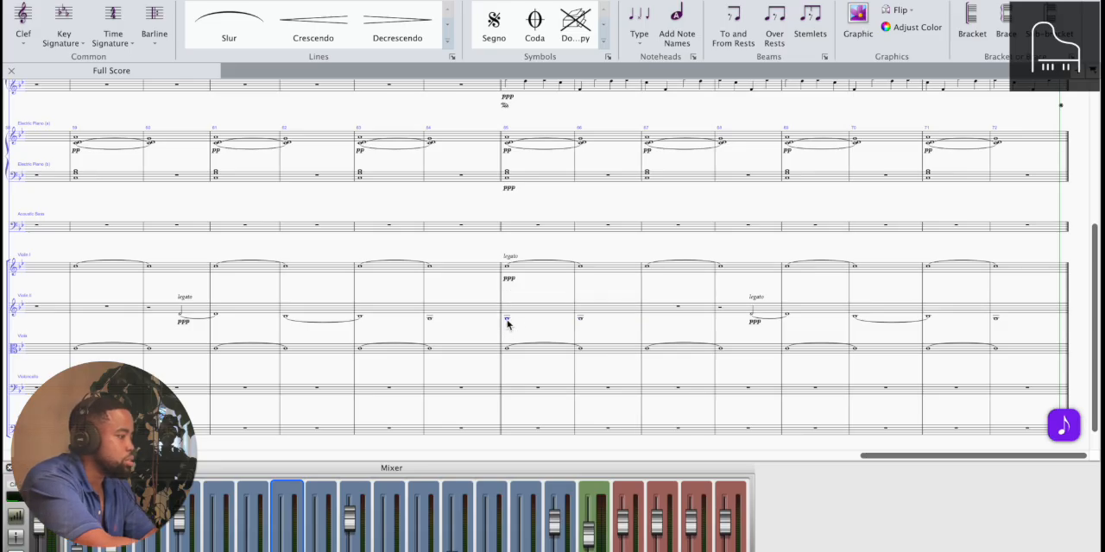
key(alt+super+k)
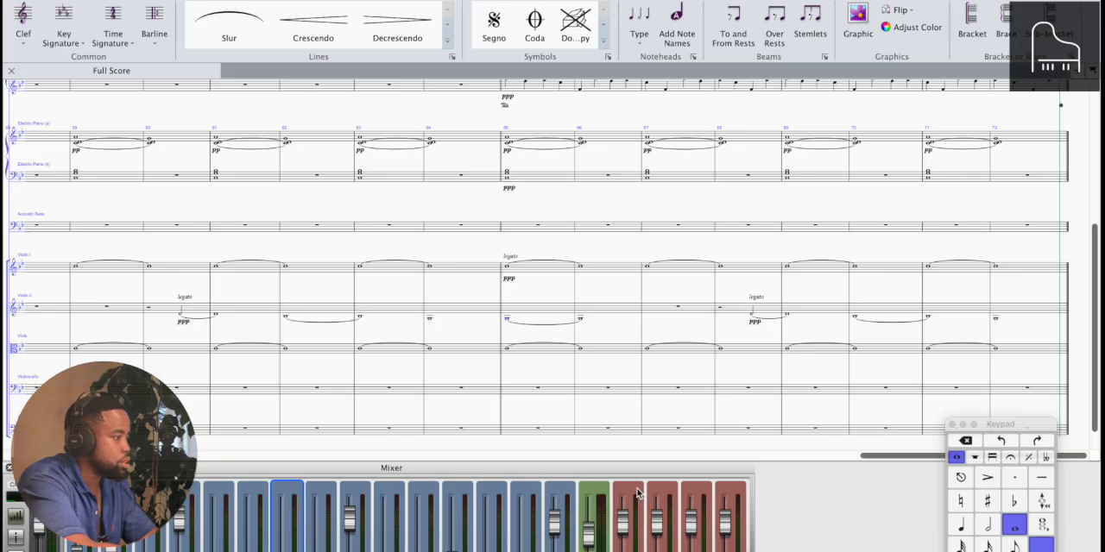
Check the pitch of the tied Violin II note at bar 65 and listen to the passage from bars 65 and 64 onward
key(super+equal)
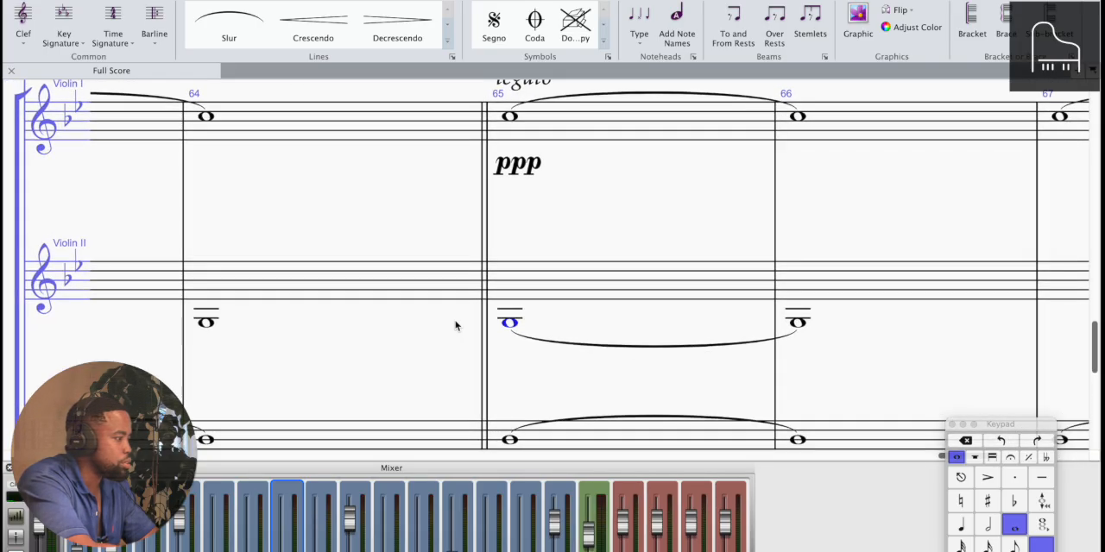
key(Down)
key(Up)
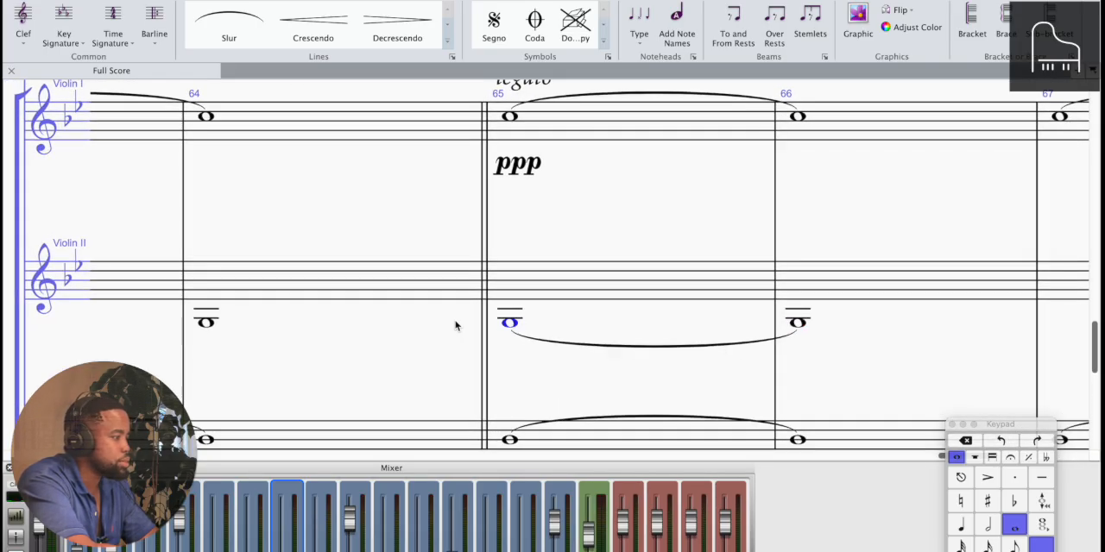
key(p)
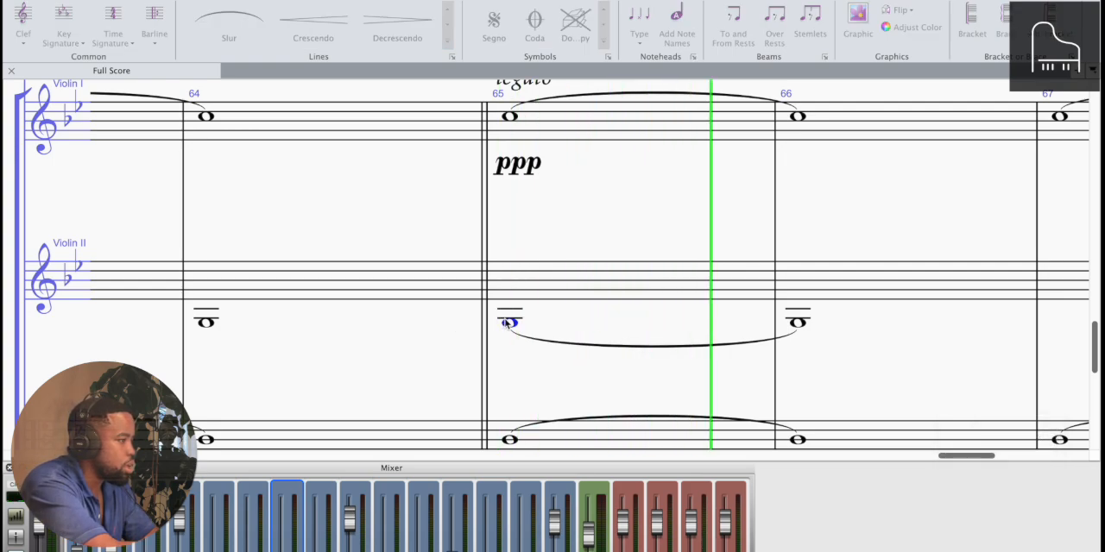
key(Escape)
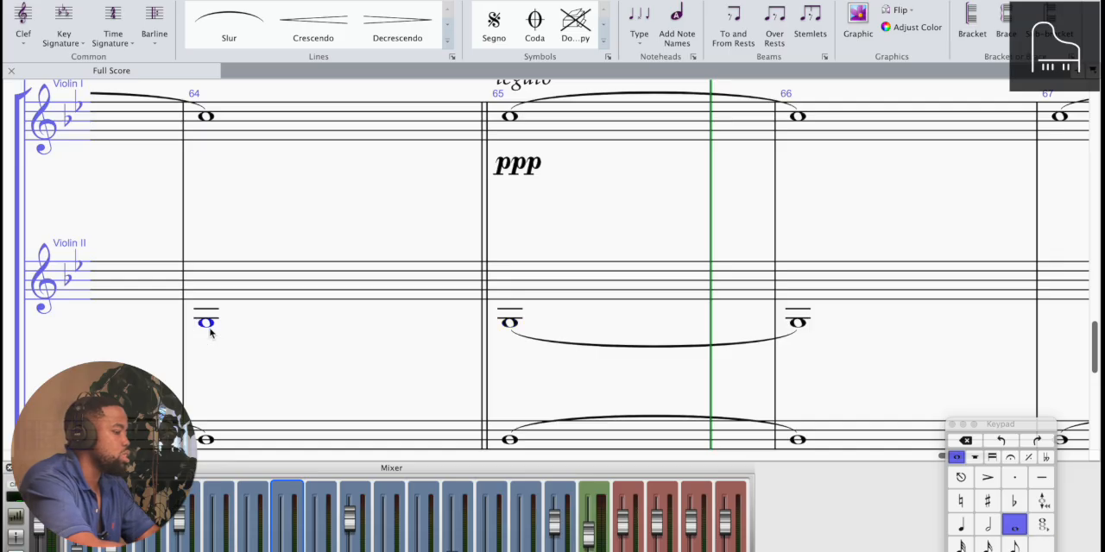
key(p)
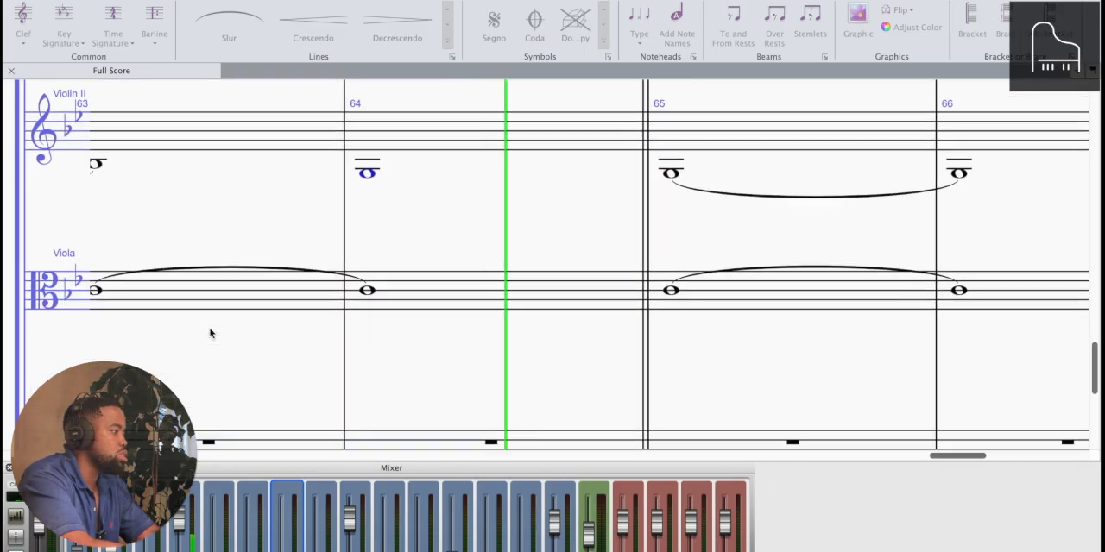
scroll(210, 333, down, 4)
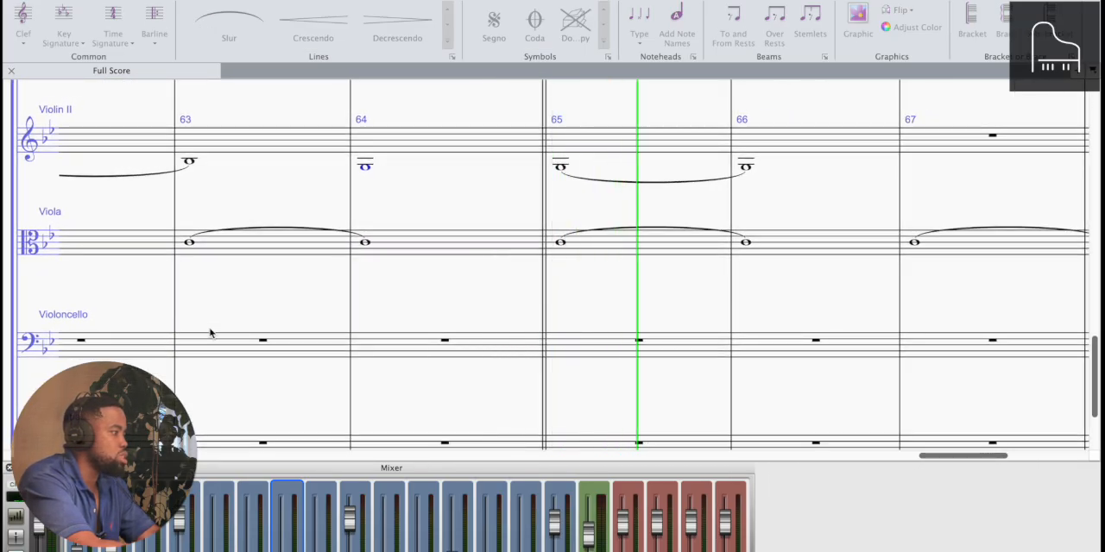
scroll(210, 334, down, 1)
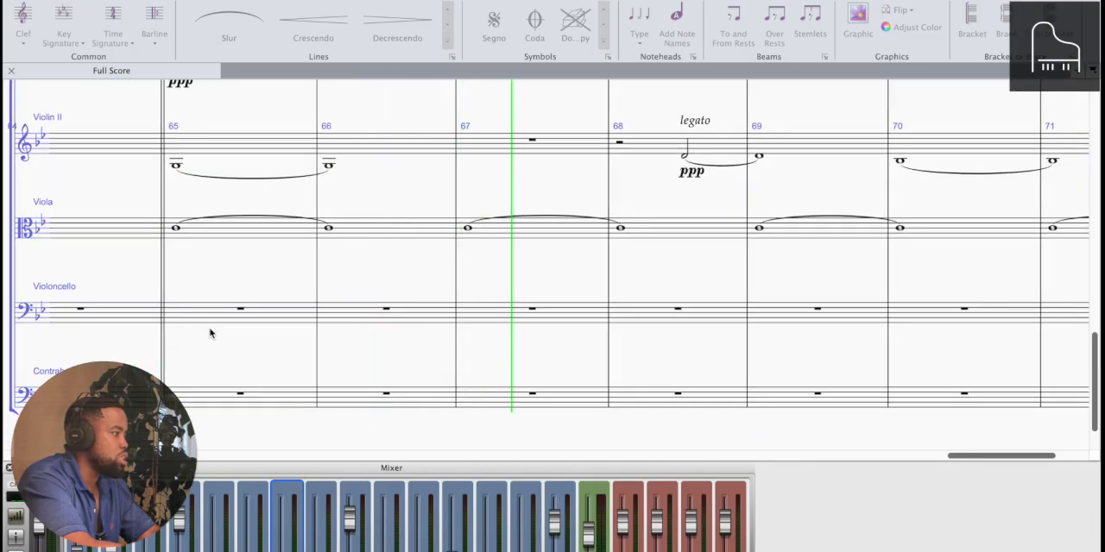
Listen to the string lines from bar 67 into bar 69, then stop playback and view the earlier bars
scroll(210, 333, down, 3)
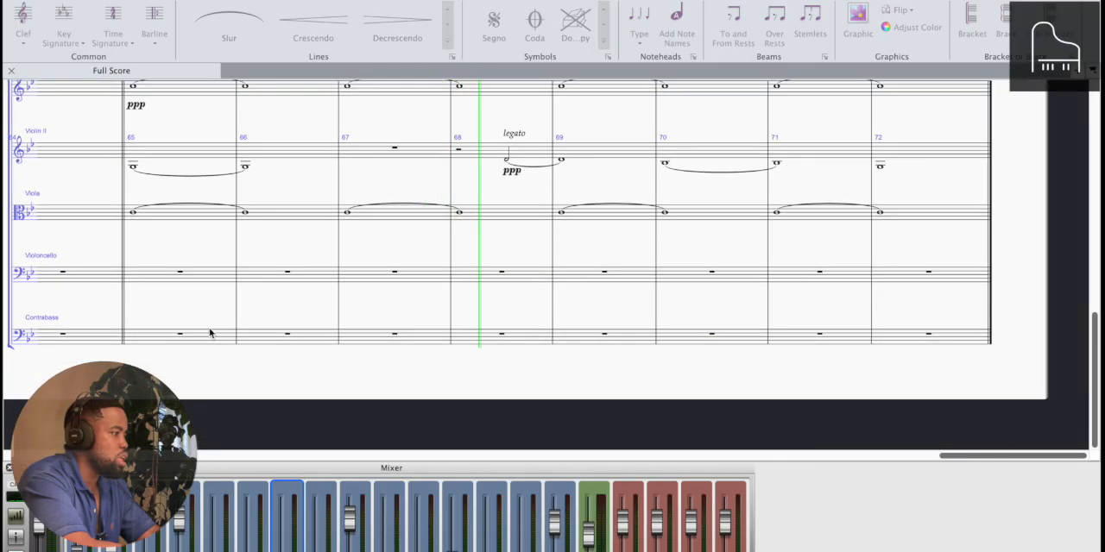
scroll(210, 333, up, 5)
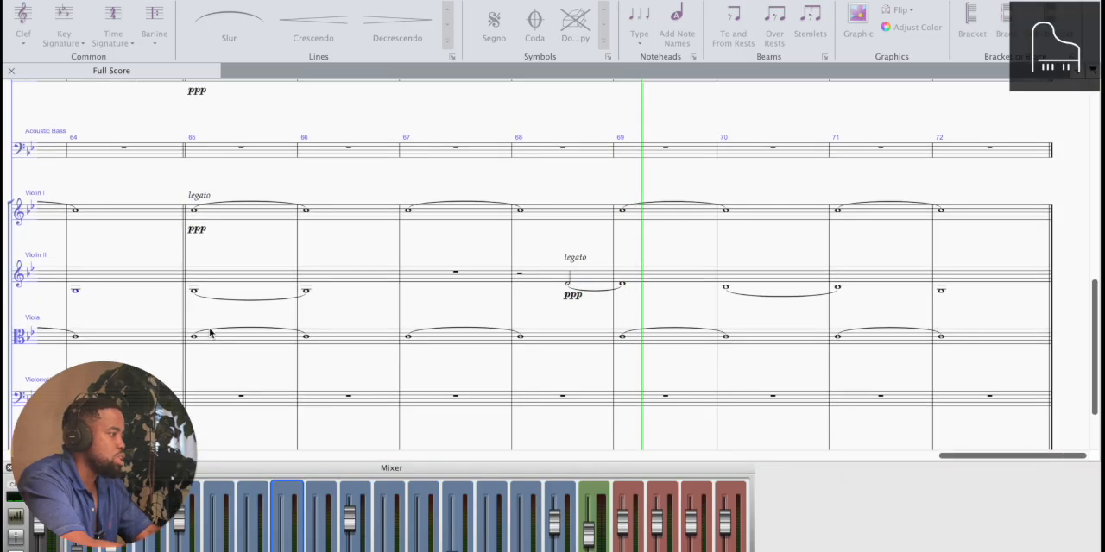
key(space)
scroll(73, 288, left, 5)
key(super+minus)
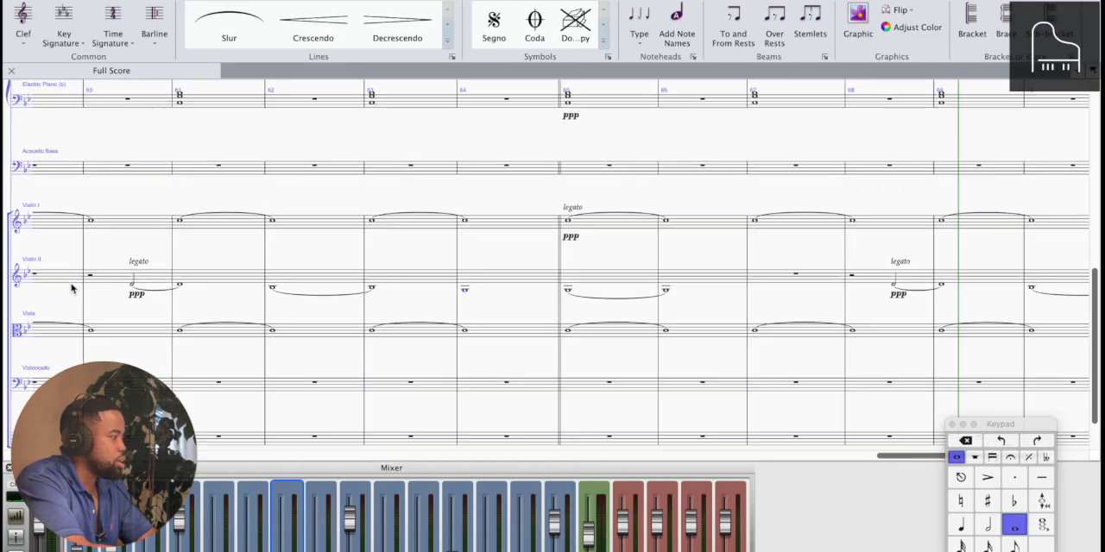
key(super+minus)
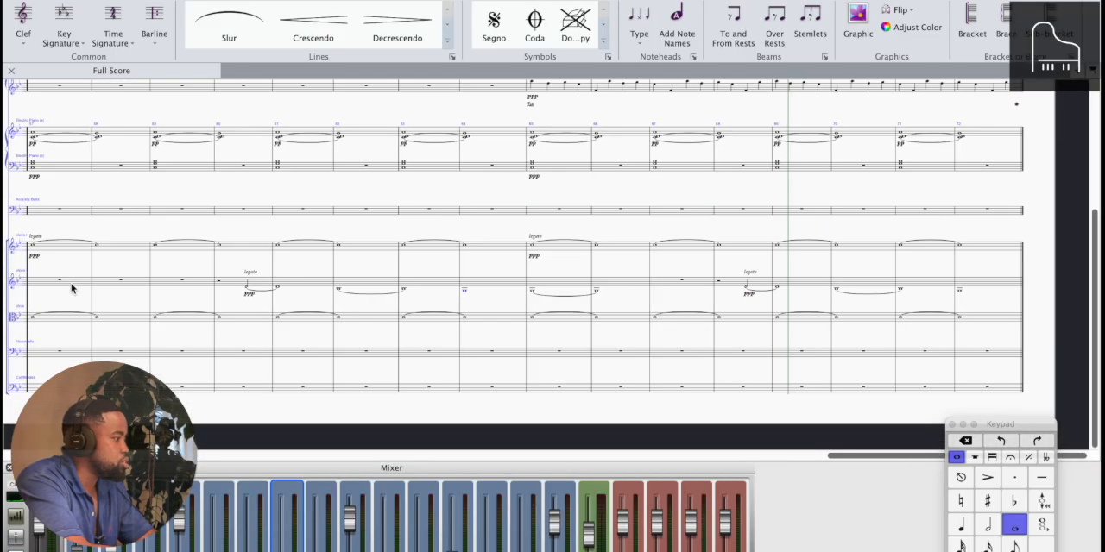
Cut the Viola notes from bars 57 to 72
click(231, 291)
scroll(442, 285, left, 2)
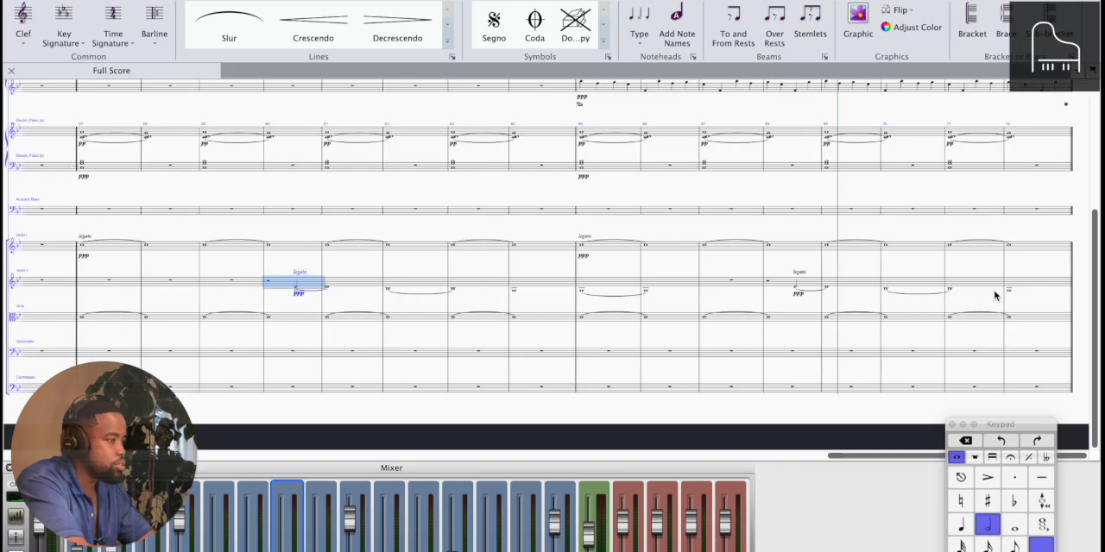
shift+click(667, 286)
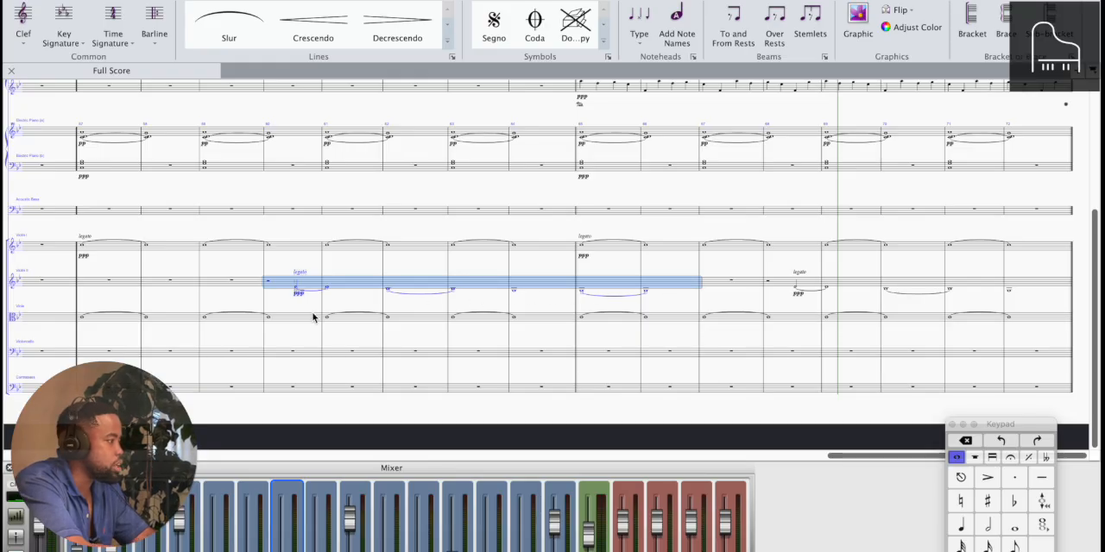
click(113, 324)
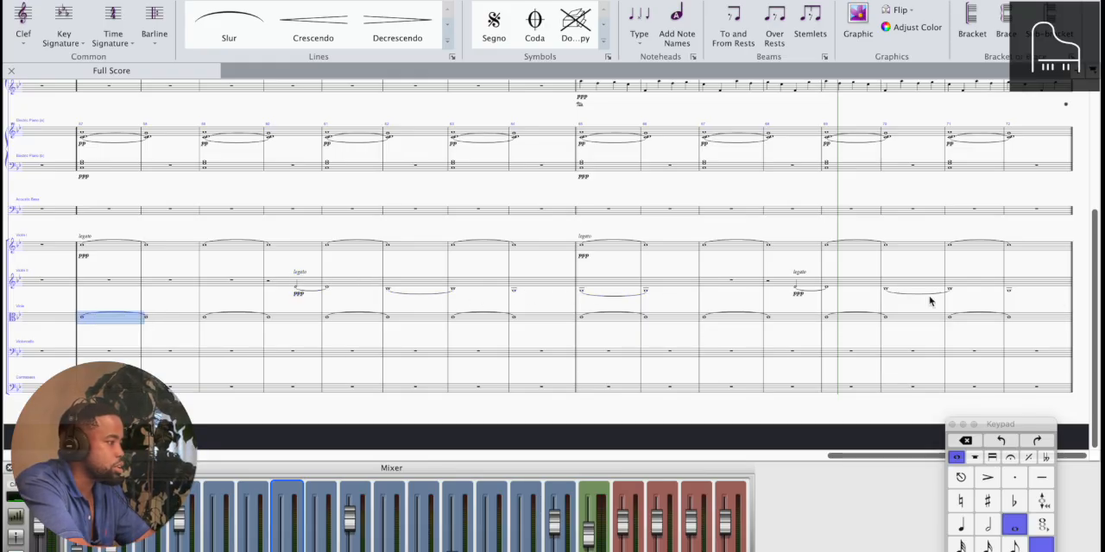
shift+click(1033, 320)
key(Delete)
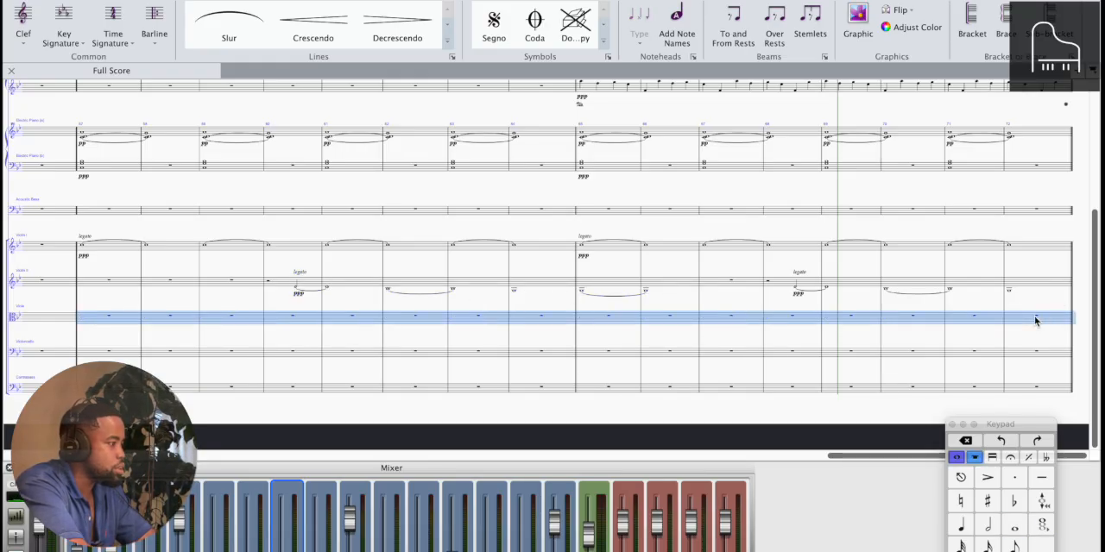
Copy the Violin II line of bars 57 to 72 into the Viola staff, and paste the cut Viola notes into Violin II
click(93, 285)
shift+click(1030, 283)
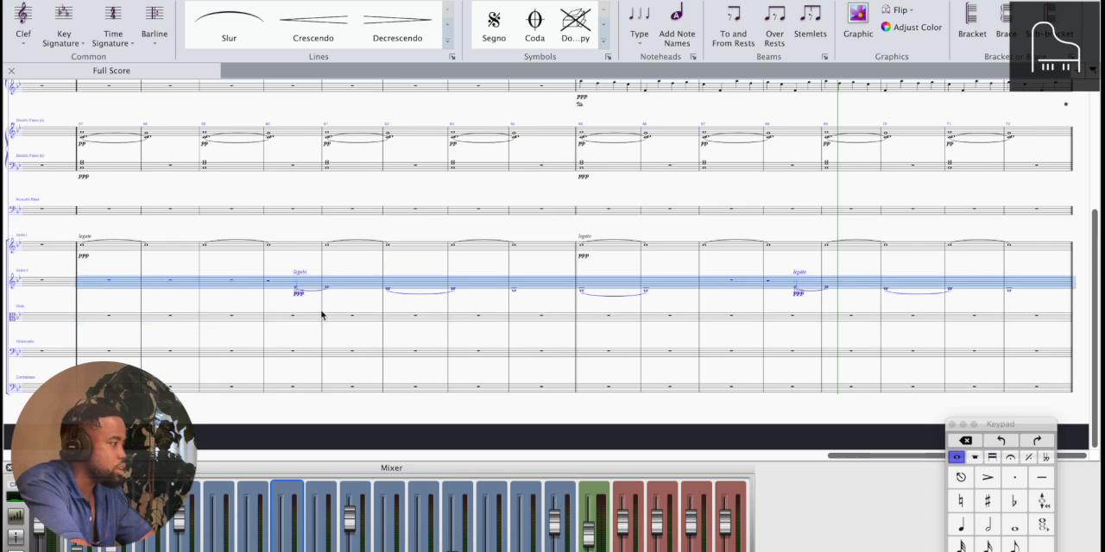
alt+click(96, 320)
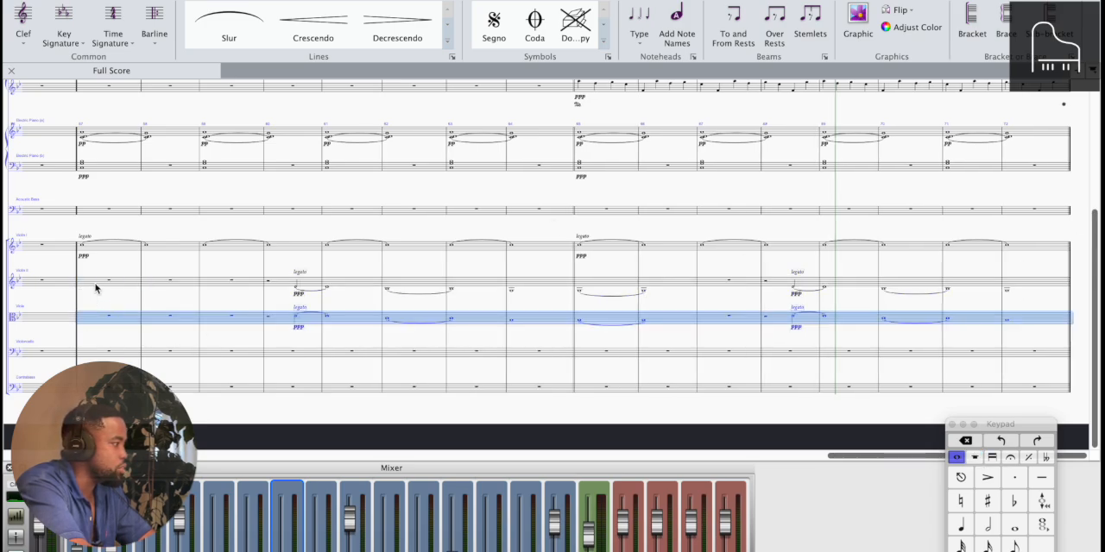
click(96, 288)
key(ctrl+v)
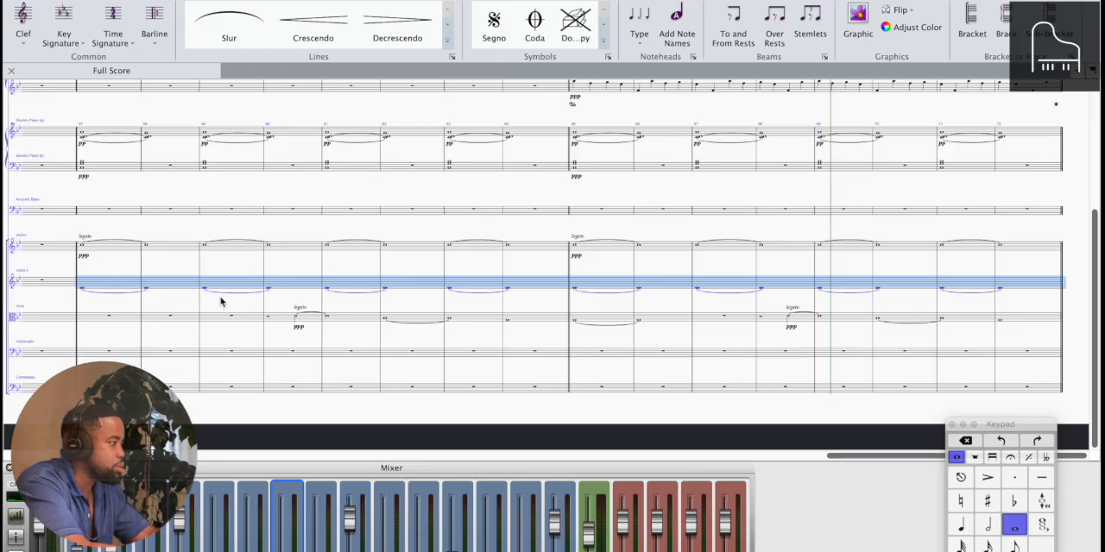
Copy the Viola phrase of bars 49 to 56, including its legato and ppp markings, to the Violin II staff
scroll(83, 288, left, 10)
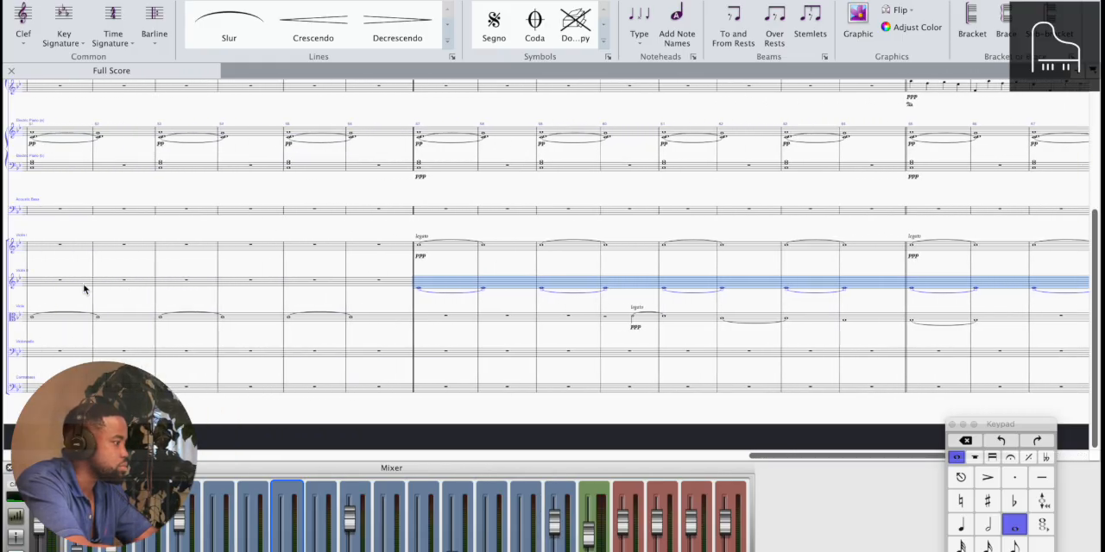
click(442, 321)
scroll(442, 321, left, 6)
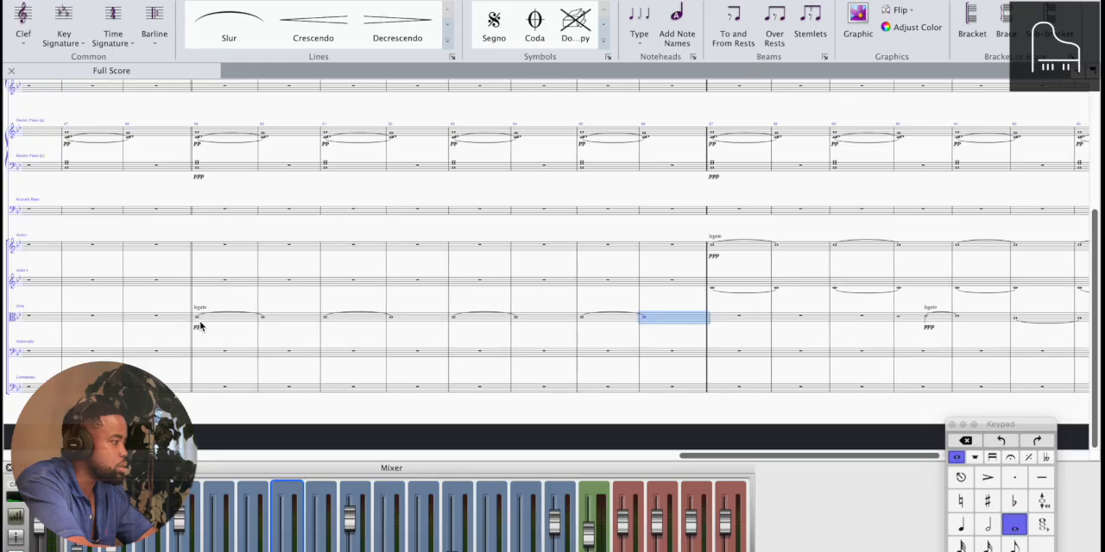
click(197, 322)
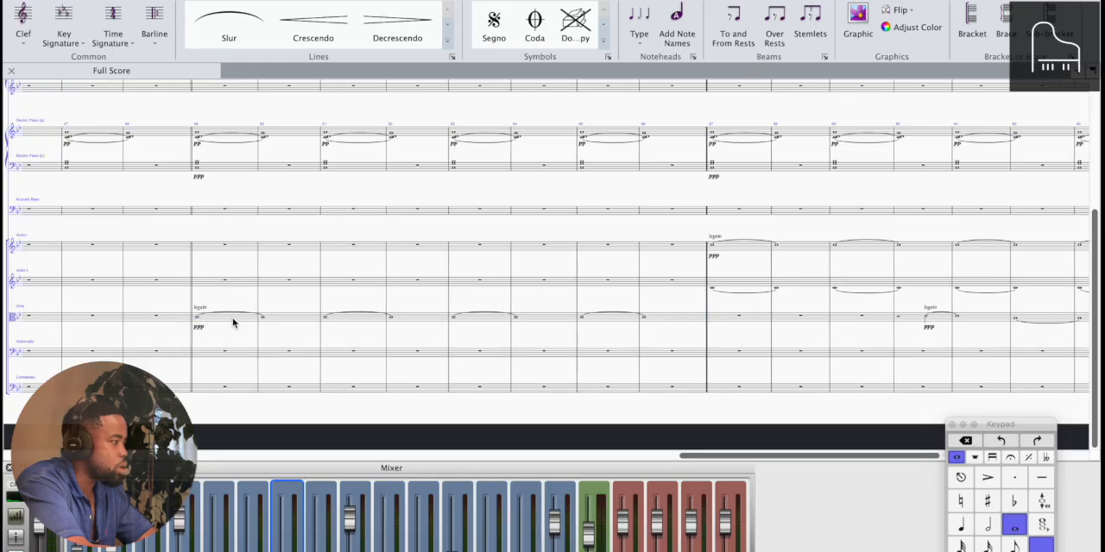
shift+click(682, 320)
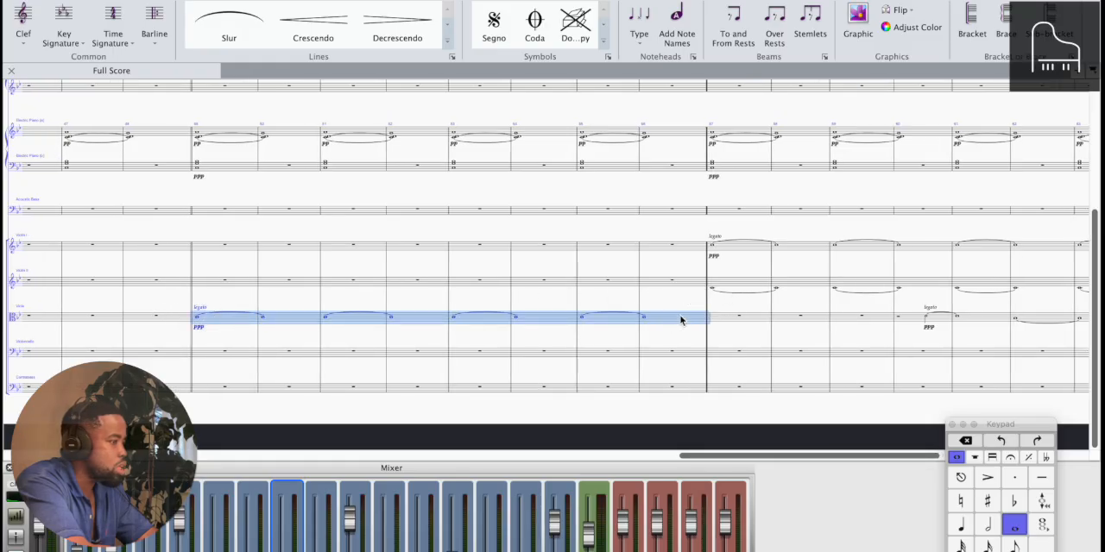
alt+click(247, 288)
key(ctrl+z)
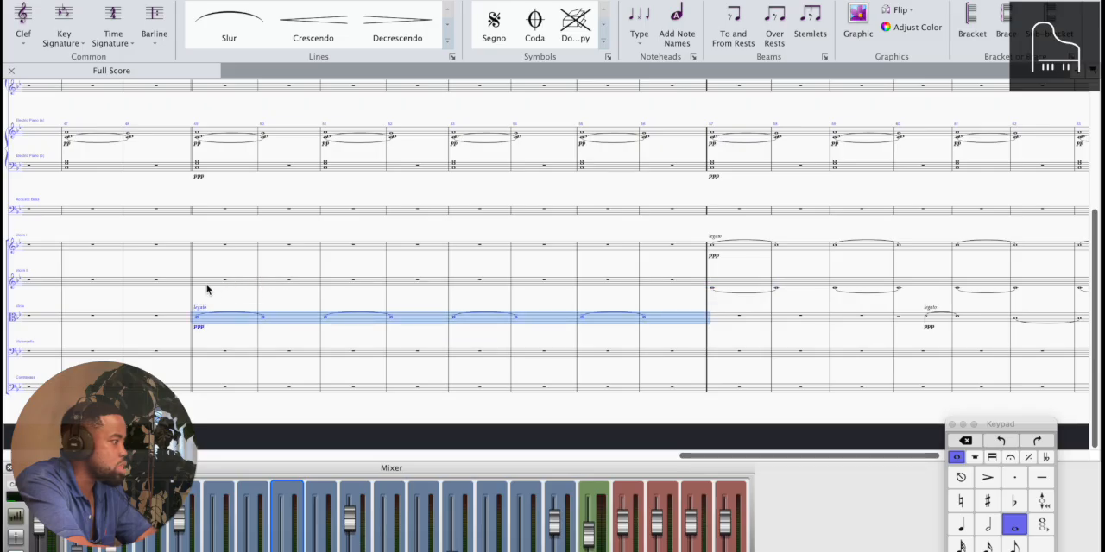
alt+click(199, 286)
Delete the Viola phrase with its legato and ppp markings from bars 49 to 56
click(224, 322)
shift+click(666, 318)
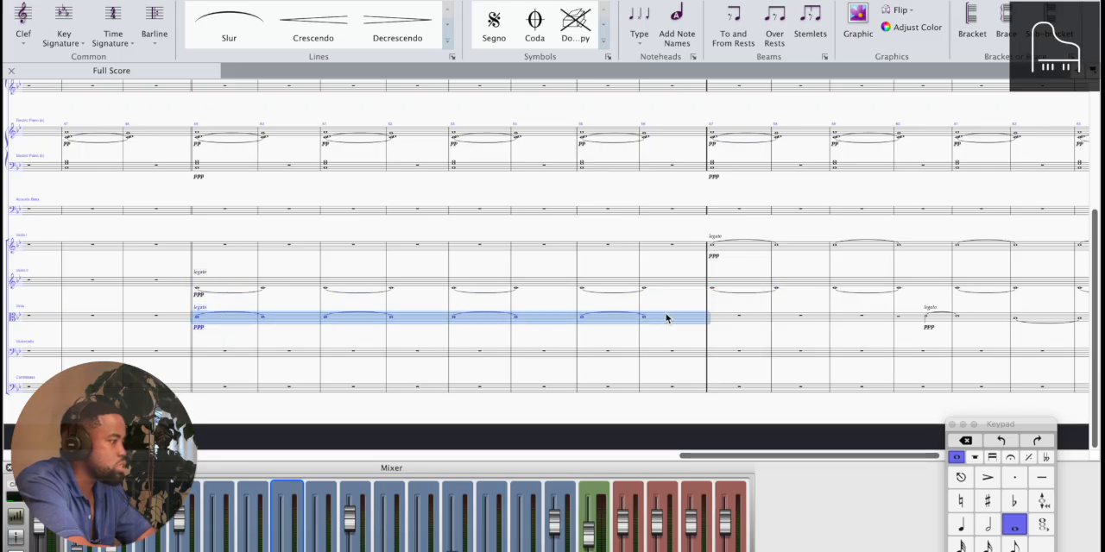
key(Delete)
Play the score from bar 57 to bar 66 and listen to the exchanged Violin II and Viola lines
scroll(667, 318, right, 4)
scroll(667, 318, down, 3)
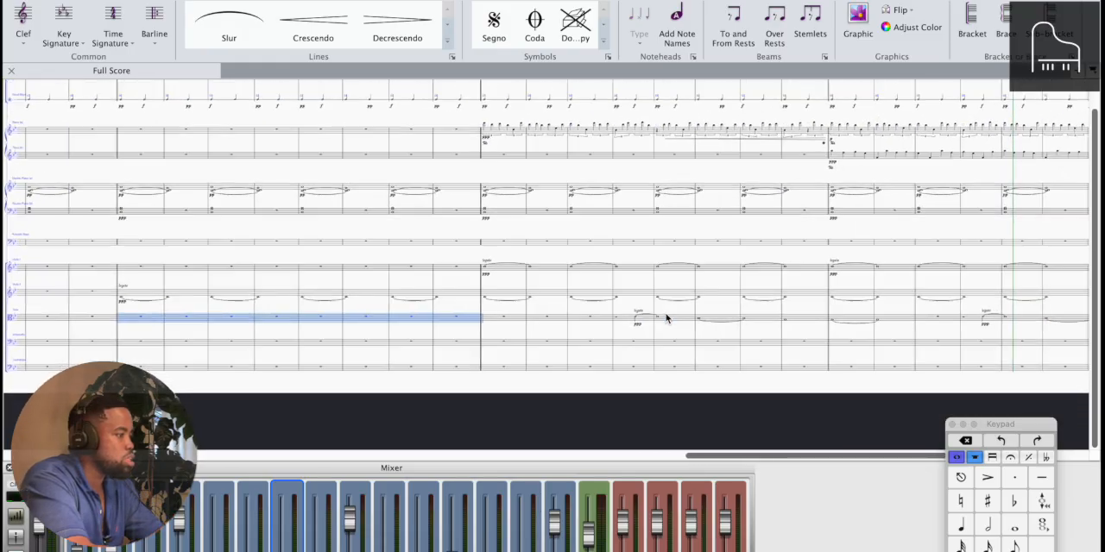
click(482, 302)
key(p)
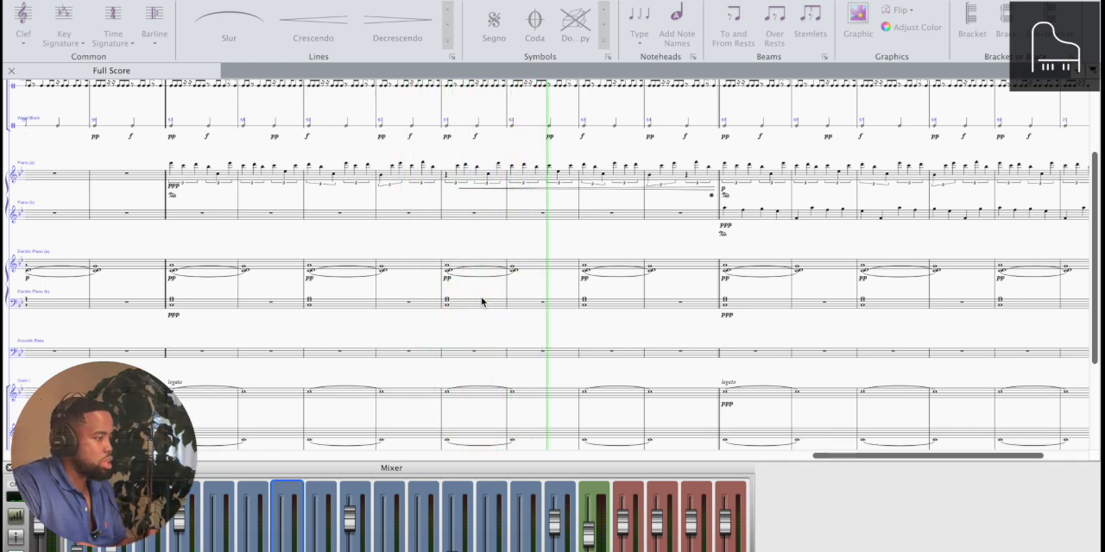
scroll(482, 301, down, 5)
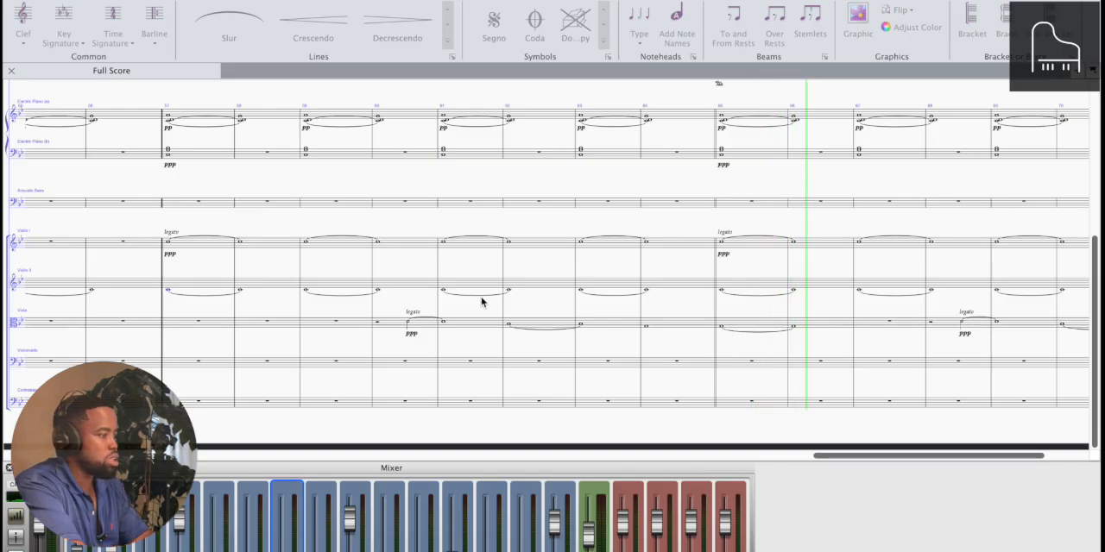
key(space)
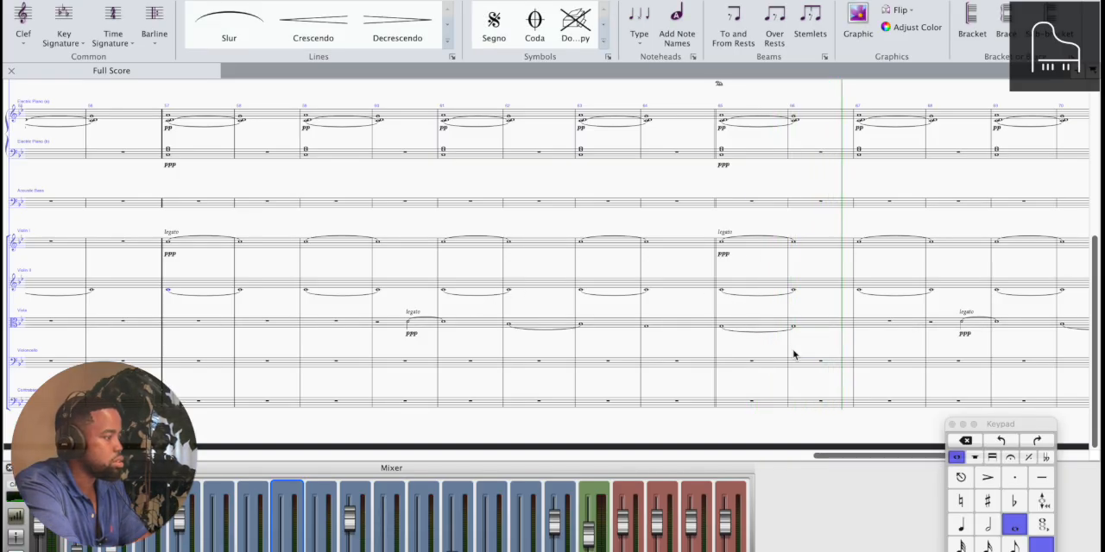
Copy the tied Viola whole note of bar 65 to bar 67, and replace the half rest in bar 68 with a G half note
scroll(793, 355, right, 3)
key(super+equal)
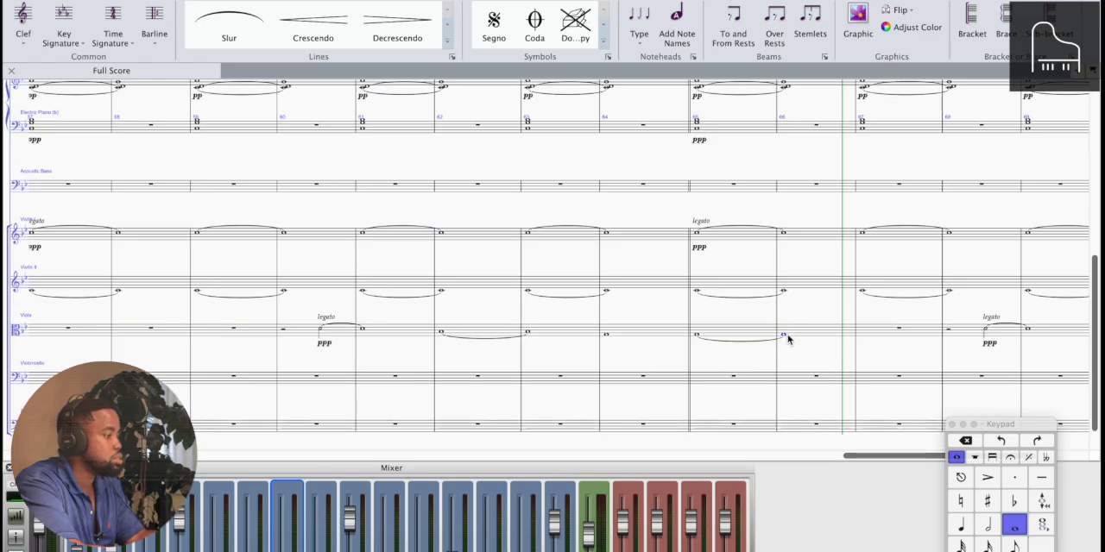
click(759, 334)
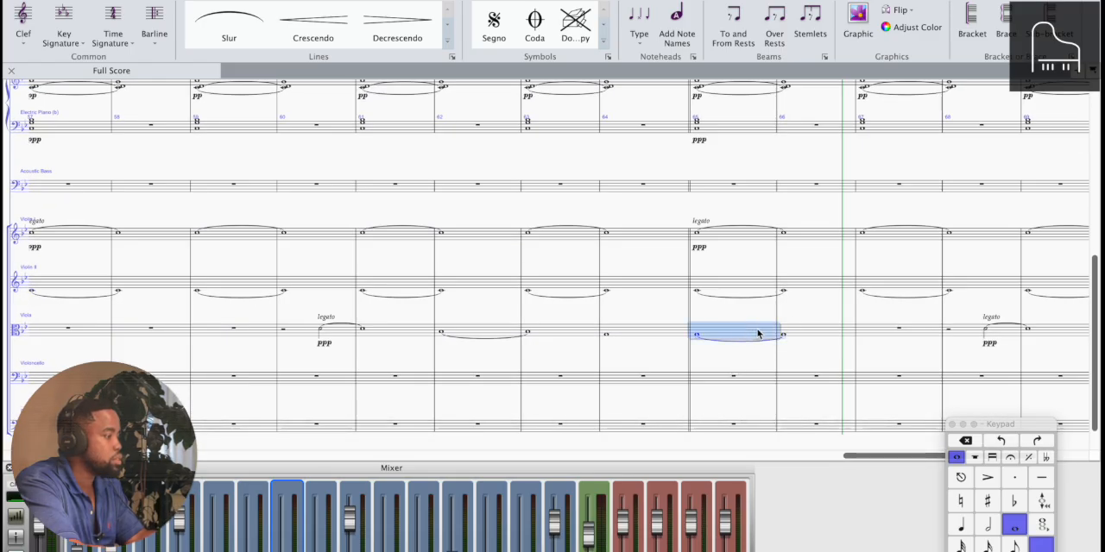
click(880, 336)
scroll(872, 335, right, 5)
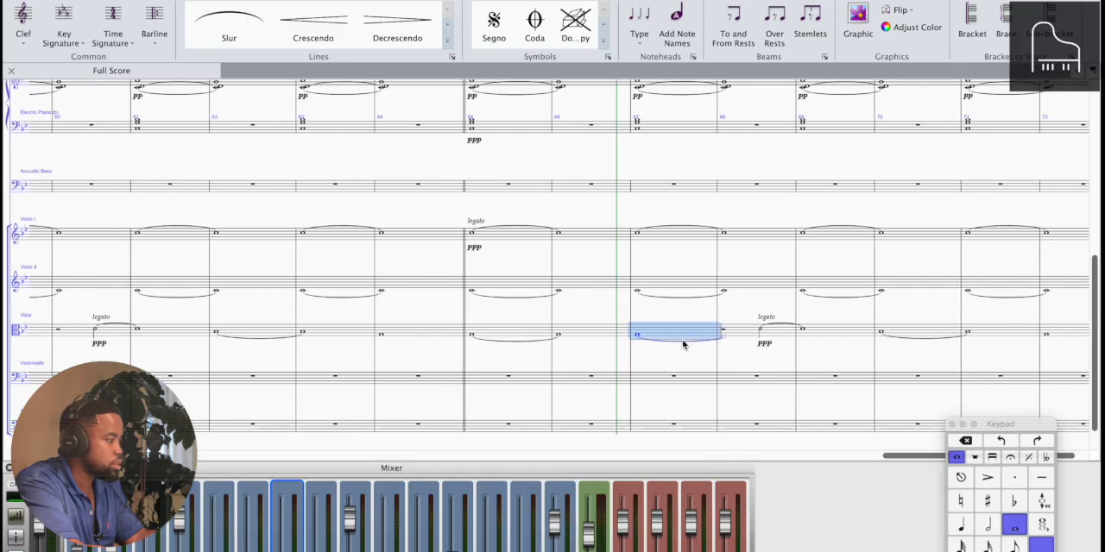
click(760, 335)
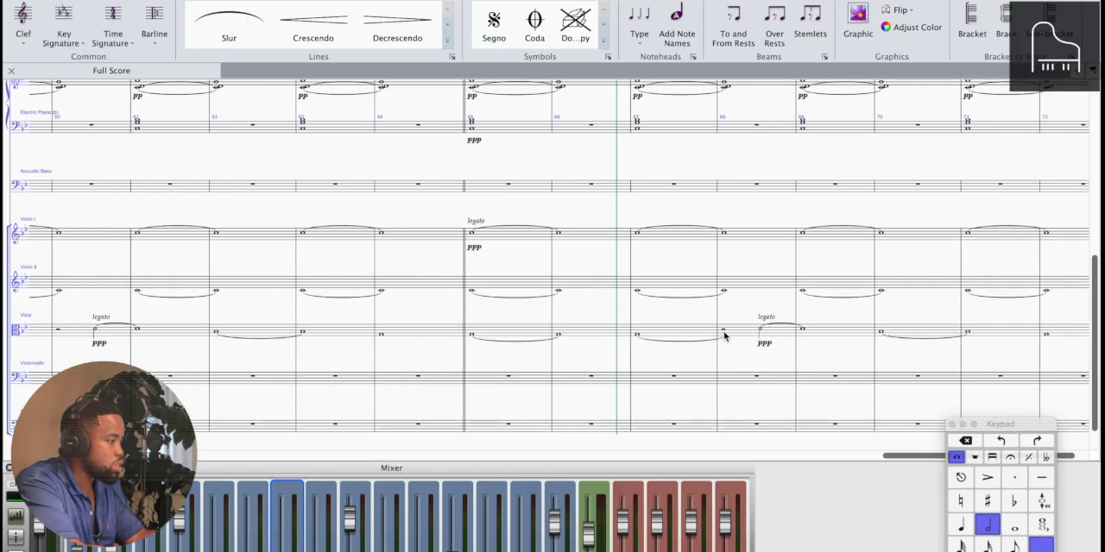
scroll(725, 335, up, 4)
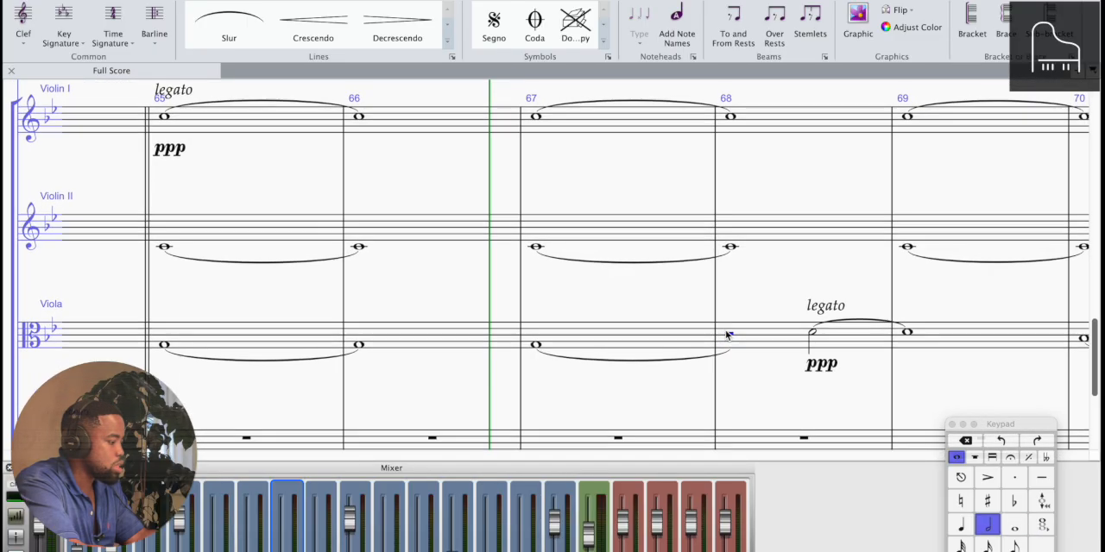
key(g)
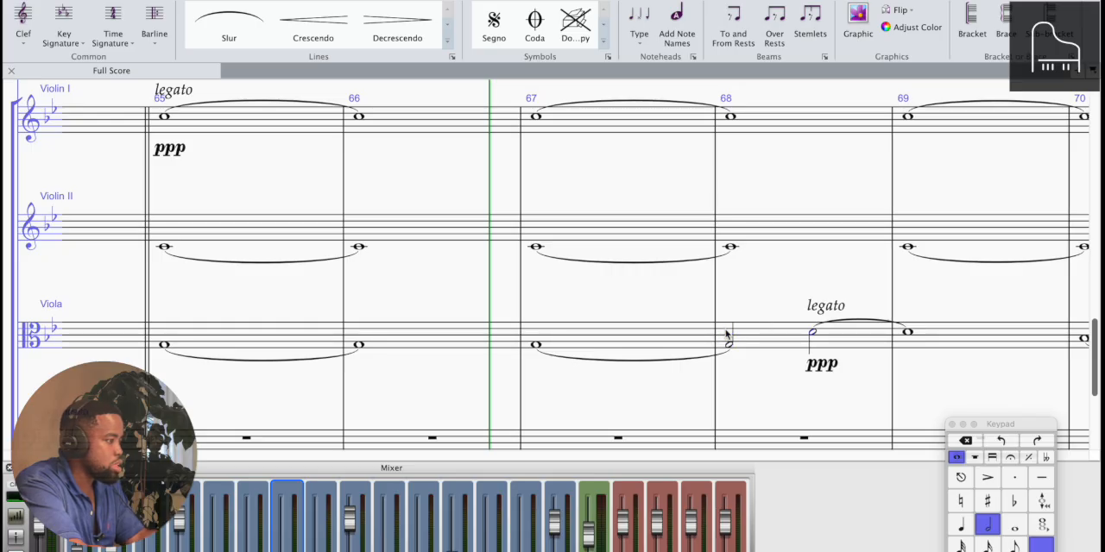
Try the tied Viola notes of bars 70 and 71 one step higher and play the passage back
scroll(726, 335, right, 8)
click(723, 340)
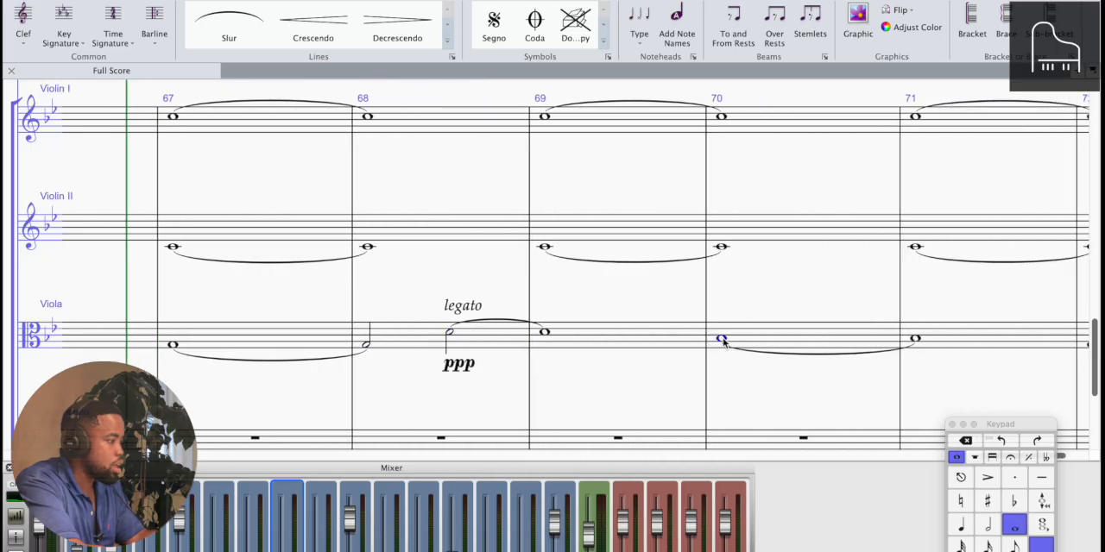
shift+click(915, 343)
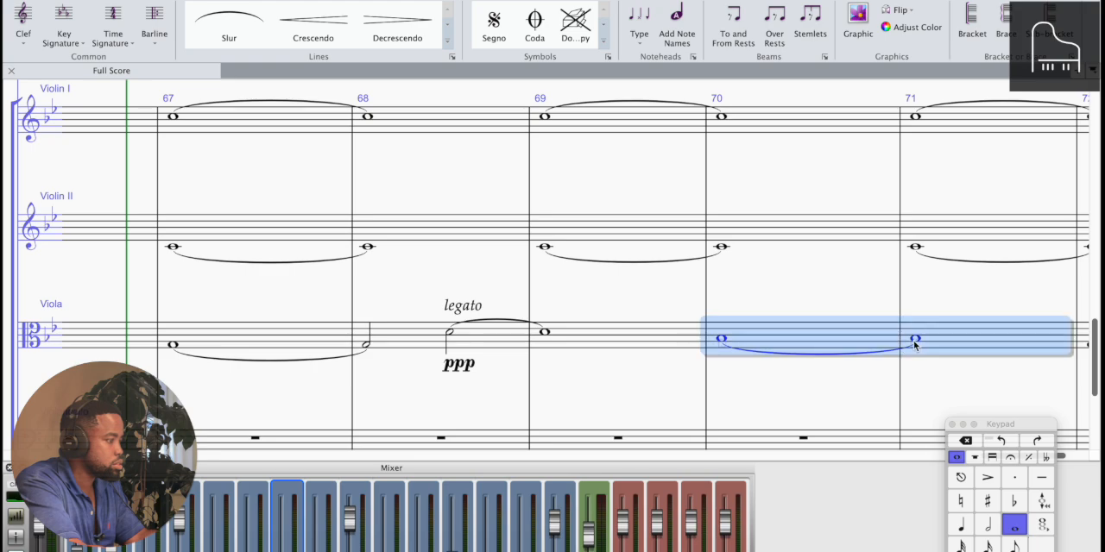
key(Up)
key(Escape)
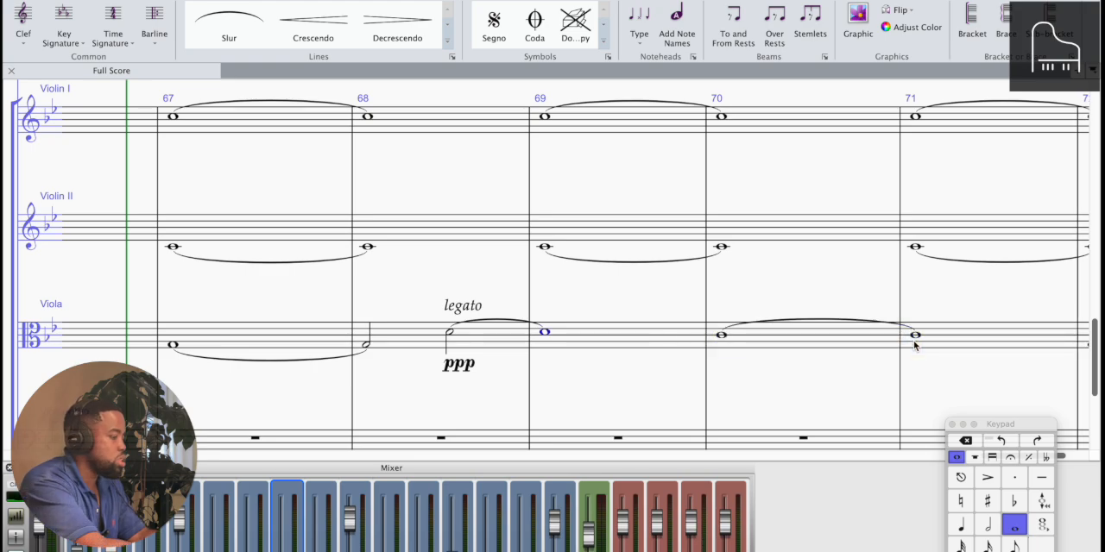
key(space)
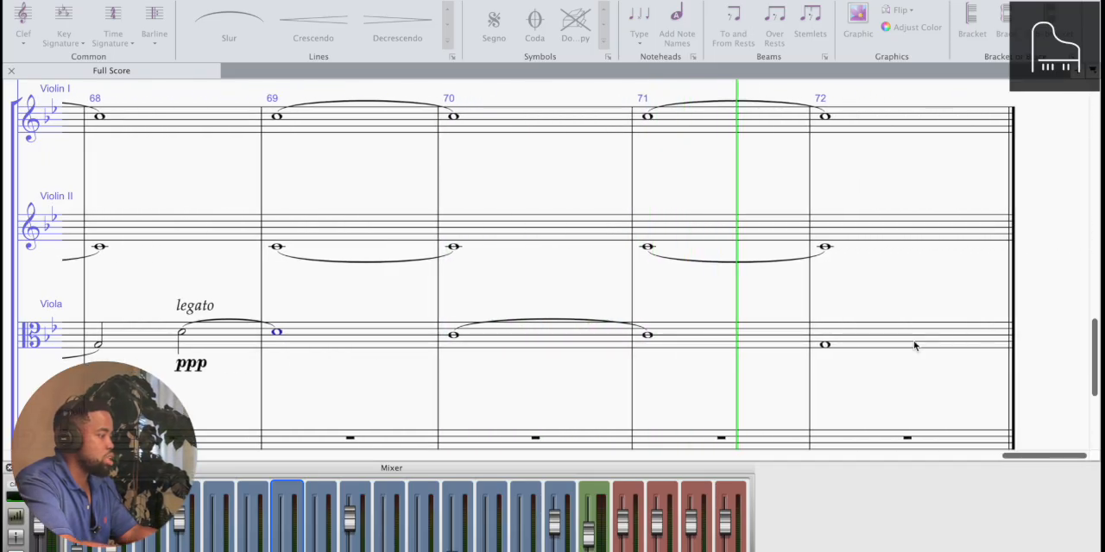
key(space)
scroll(915, 346, left, 8)
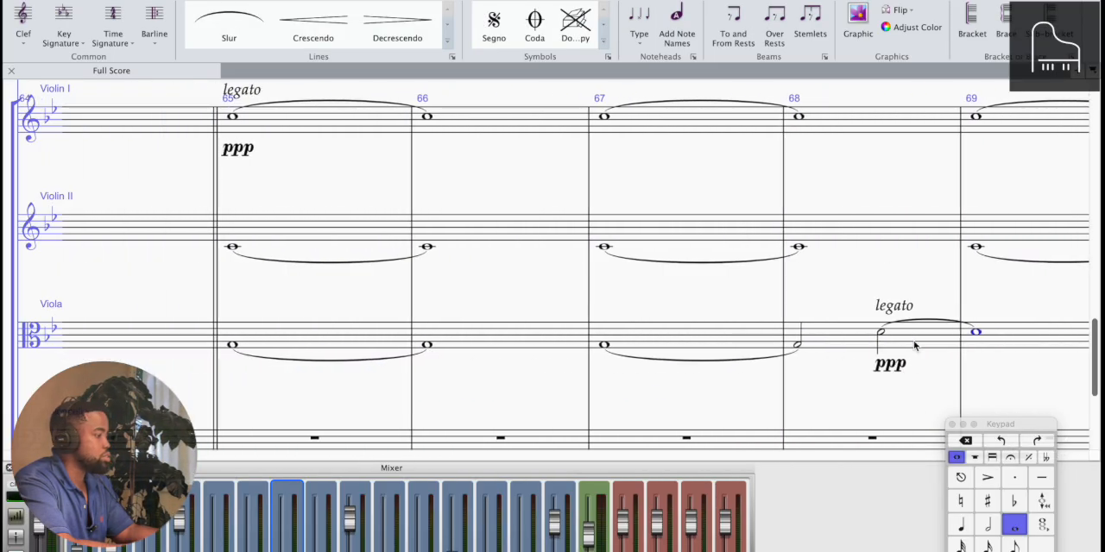
Lower the tied Viola notes of bars 70 and 71 by one step
scroll(915, 346, right, 8)
key(Right)
key(shift+Right)
key(Down)
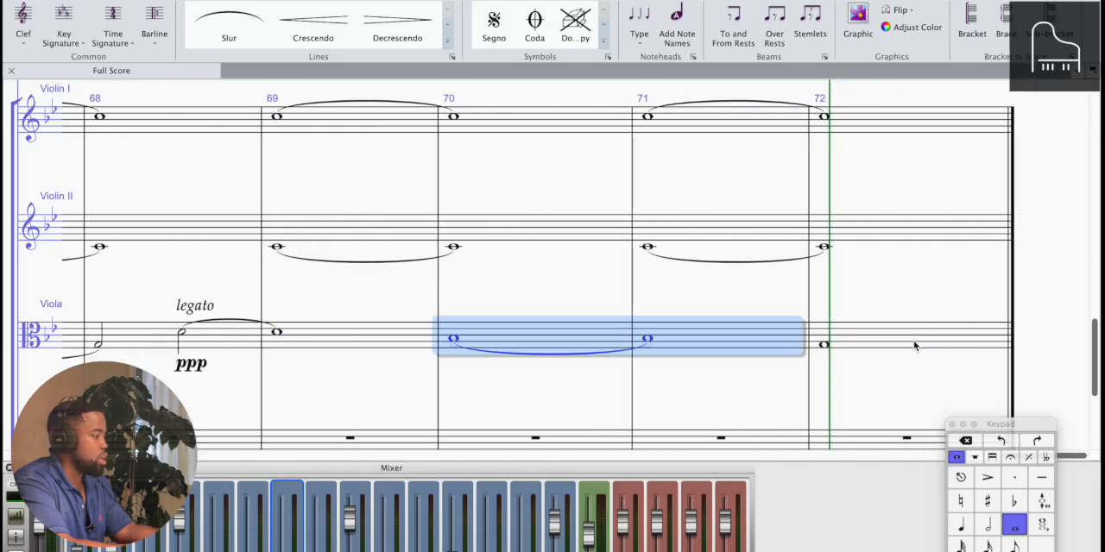
click(455, 340)
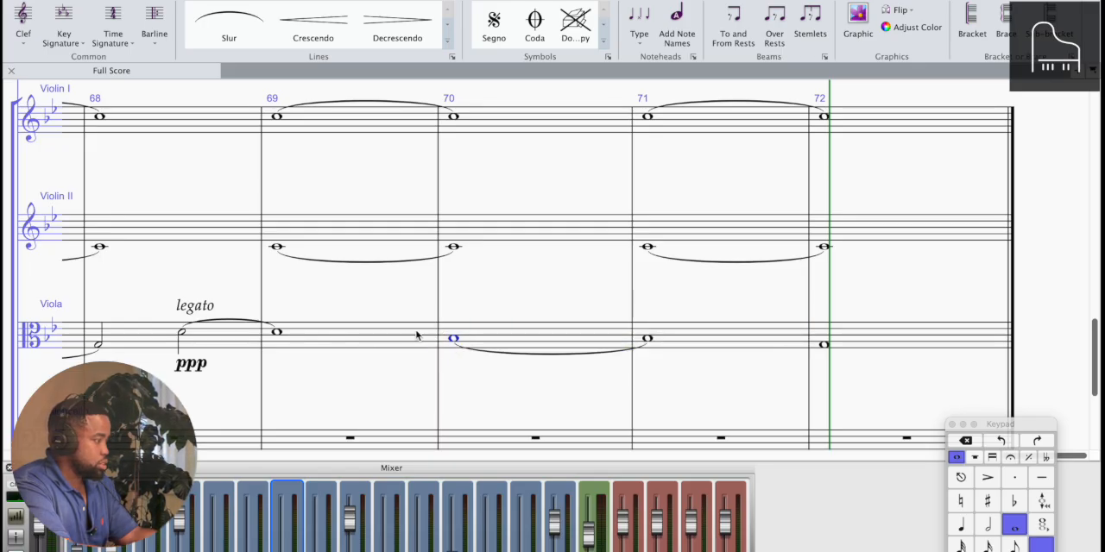
scroll(458, 342, left, 6)
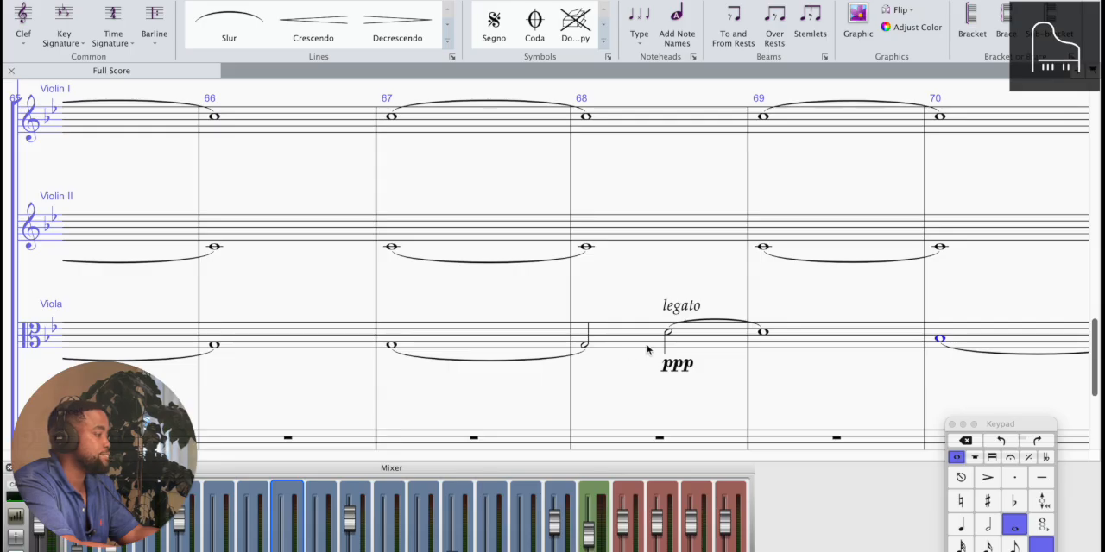
Play the score from bar 65 into bar 70 and listen to the adjusted Viola line
scroll(446, 330, left, 4)
scroll(446, 329, down, 3)
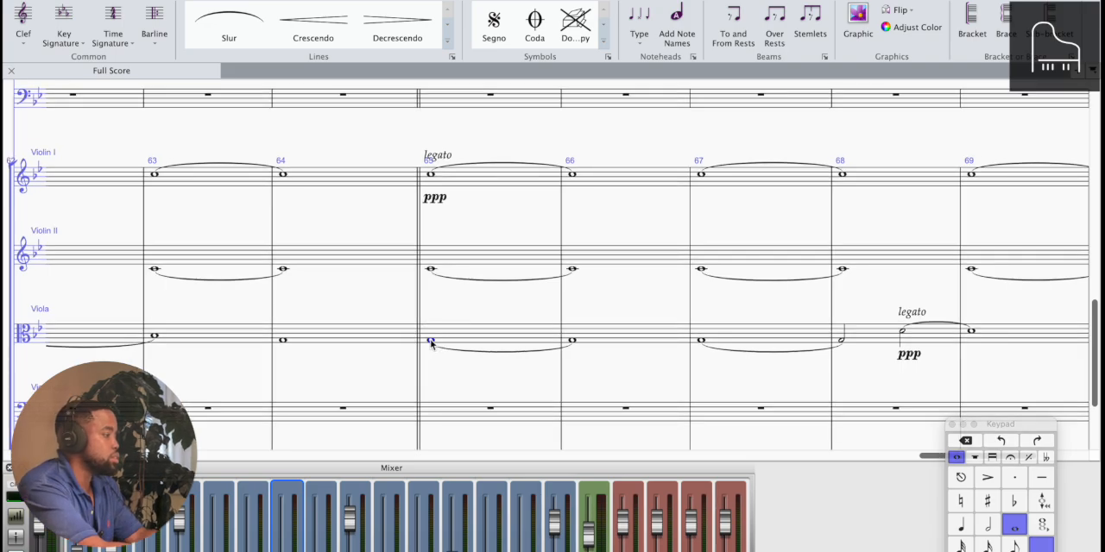
key(p)
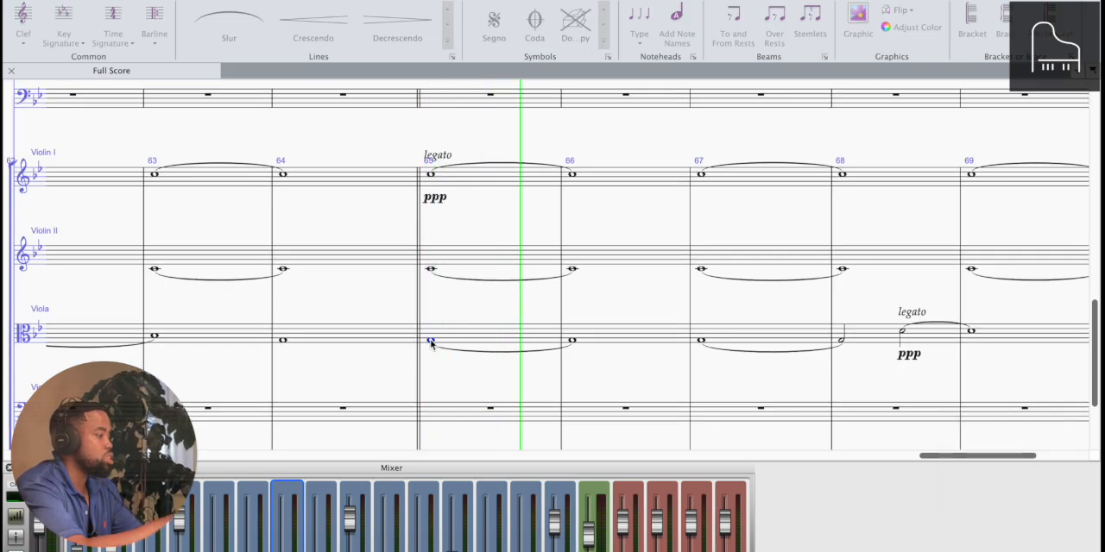
scroll(432, 345, down, 1)
scroll(431, 346, down, 2)
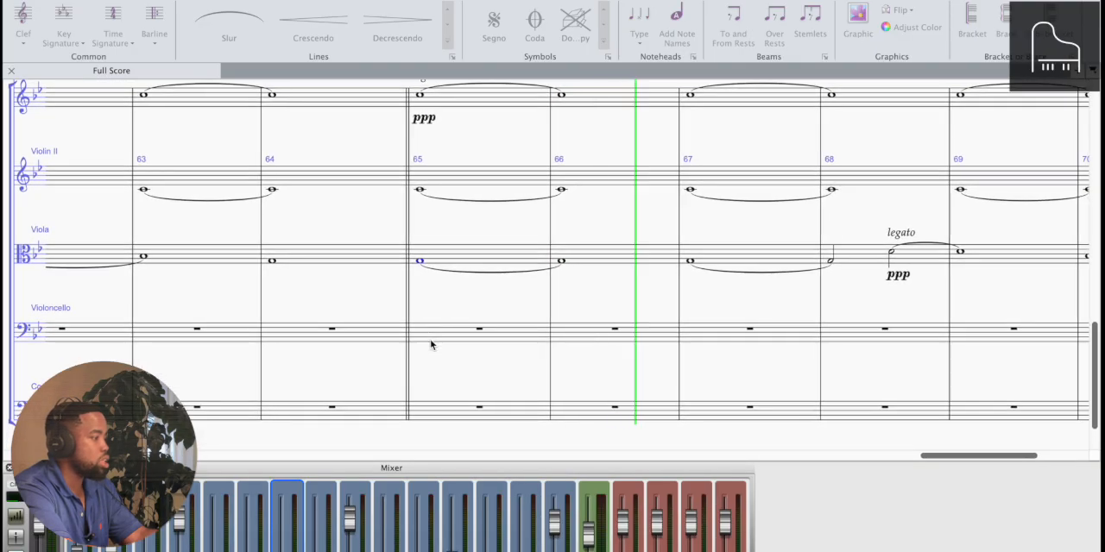
scroll(432, 345, down, 4)
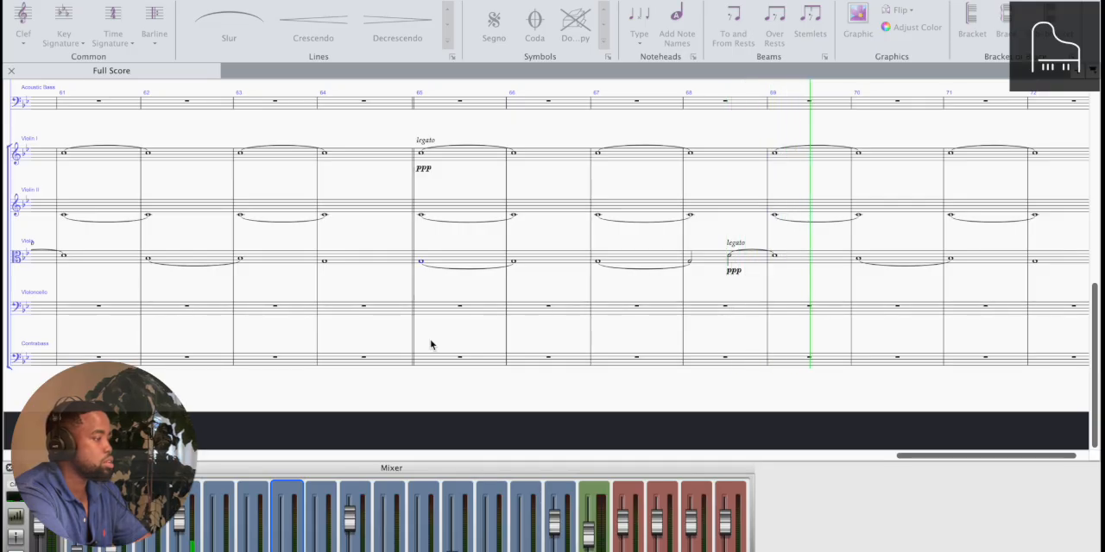
key(space)
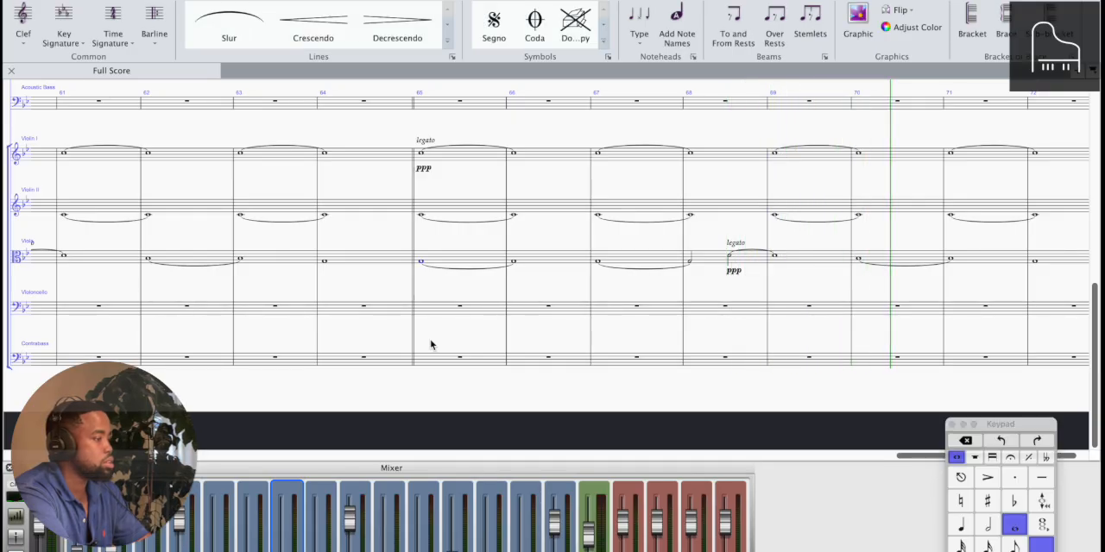
Adjust the volume faders of the string channels in the mixer
key(super+minus)
scroll(431, 344, left, 5)
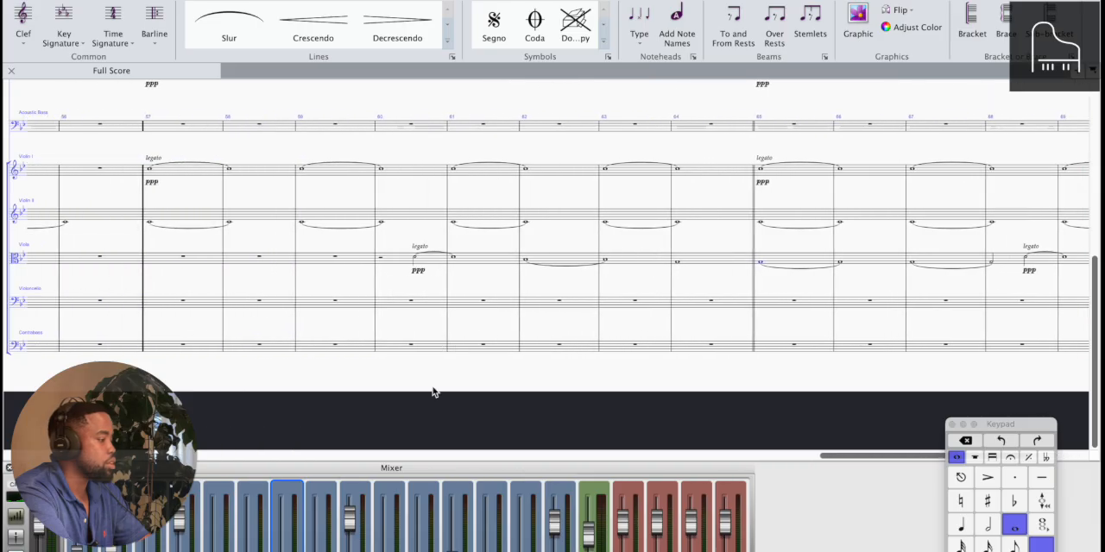
click(486, 548)
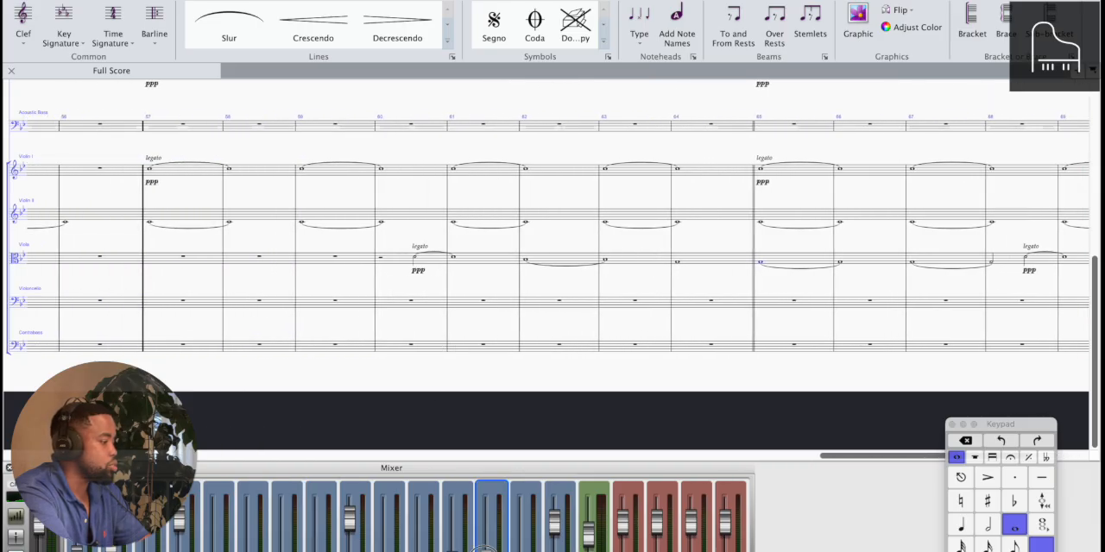
click(434, 547)
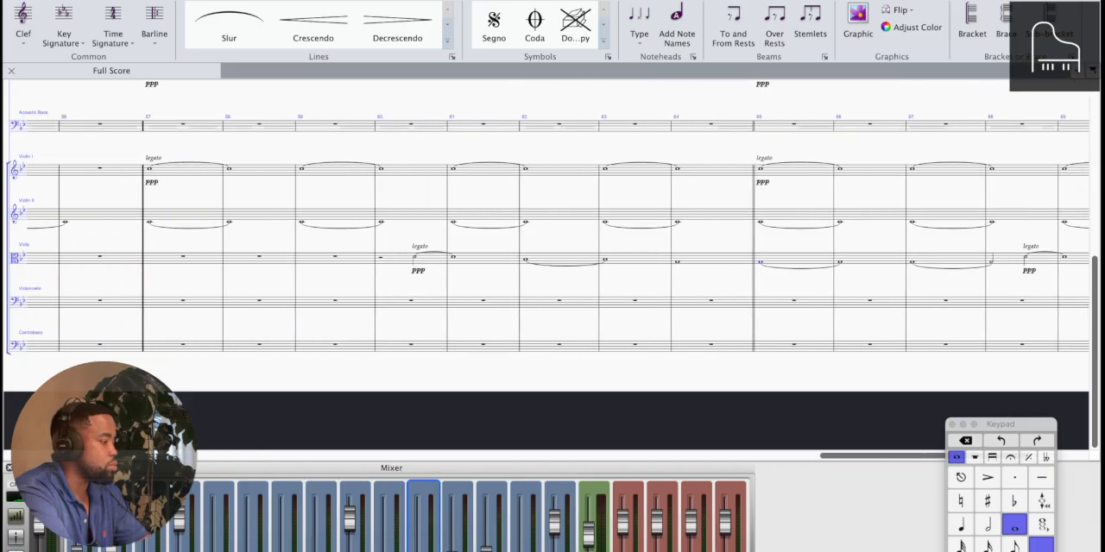
click(452, 547)
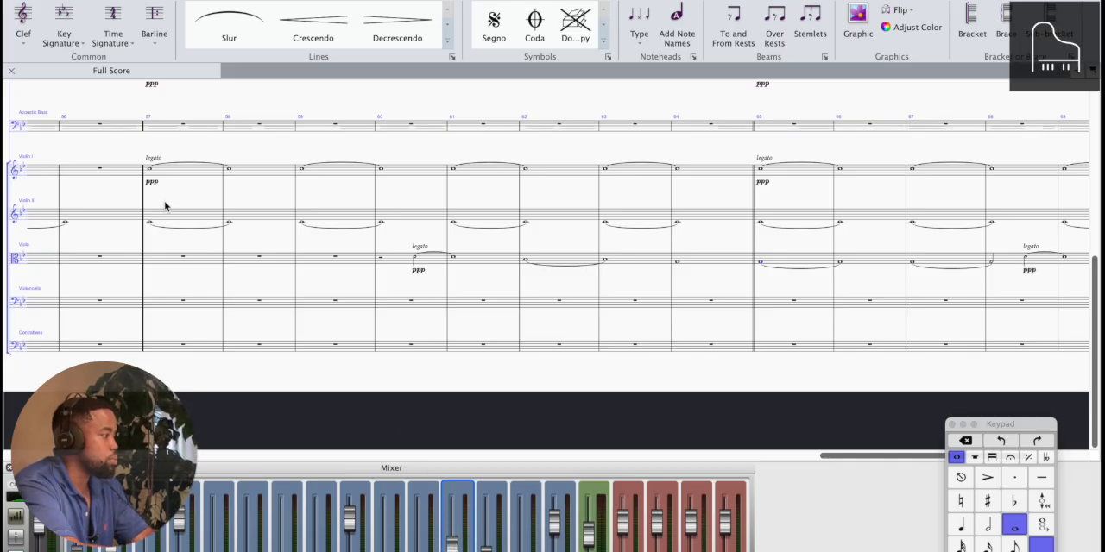
Play the score from the Violin II entry at bar 49 into bar 70 and listen to the string balance
scroll(153, 232, left, 10)
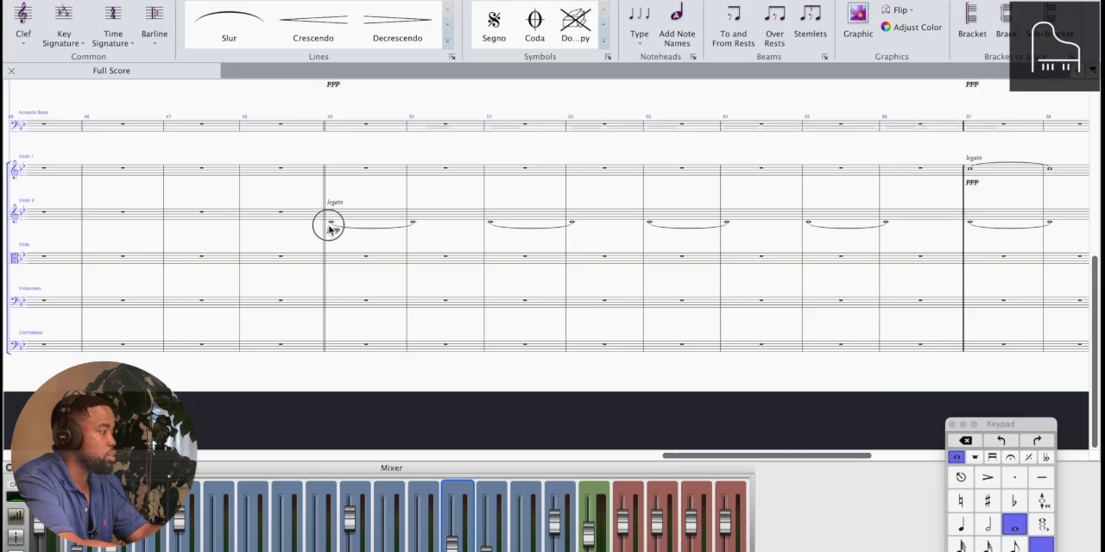
click(330, 229)
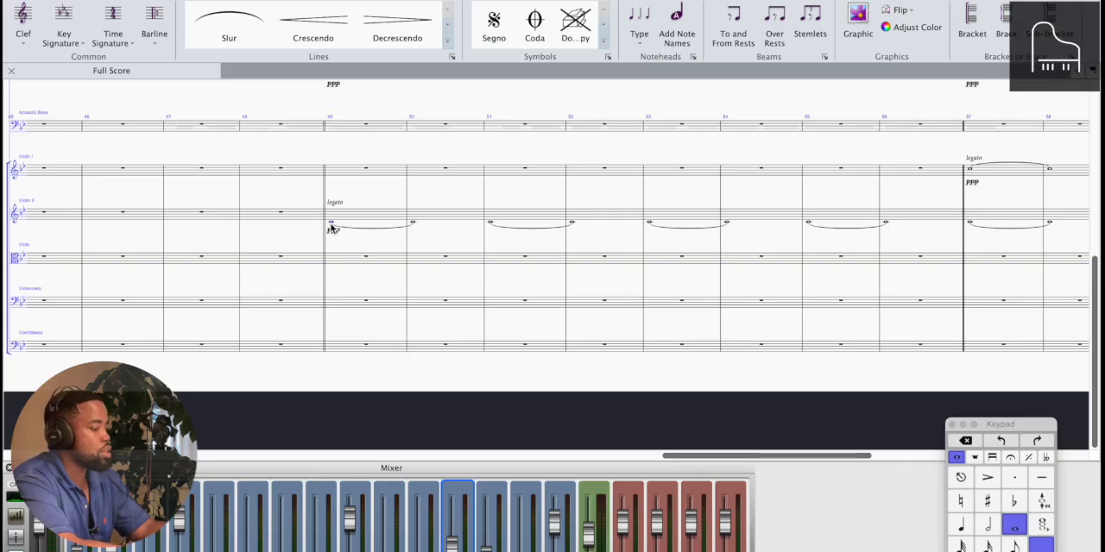
key(space)
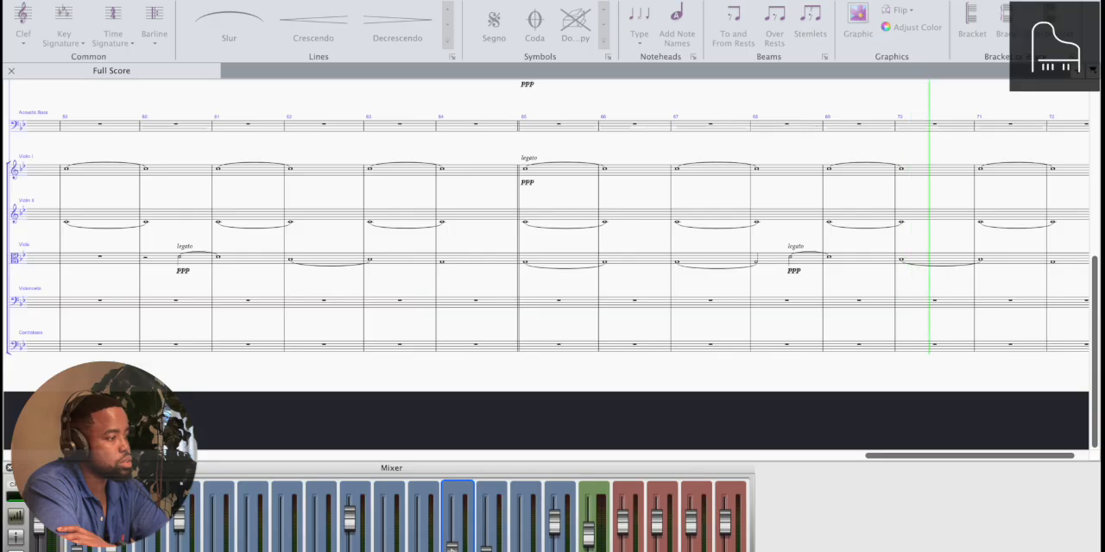
key(space)
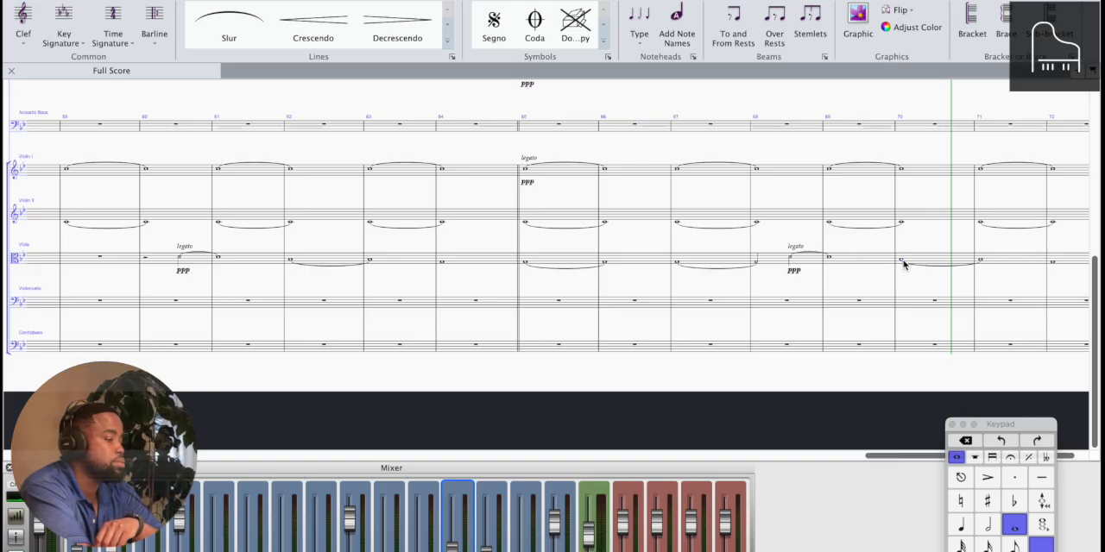
Shorten the Viola whole note in bar 69 to a half note and fill the second half with a B-flat half note
click(827, 223)
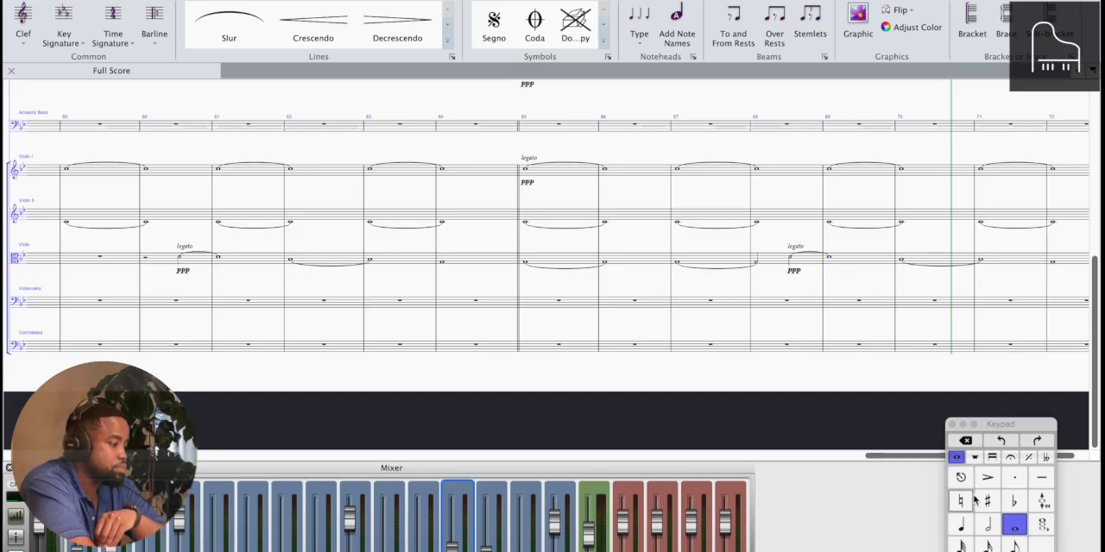
click(961, 525)
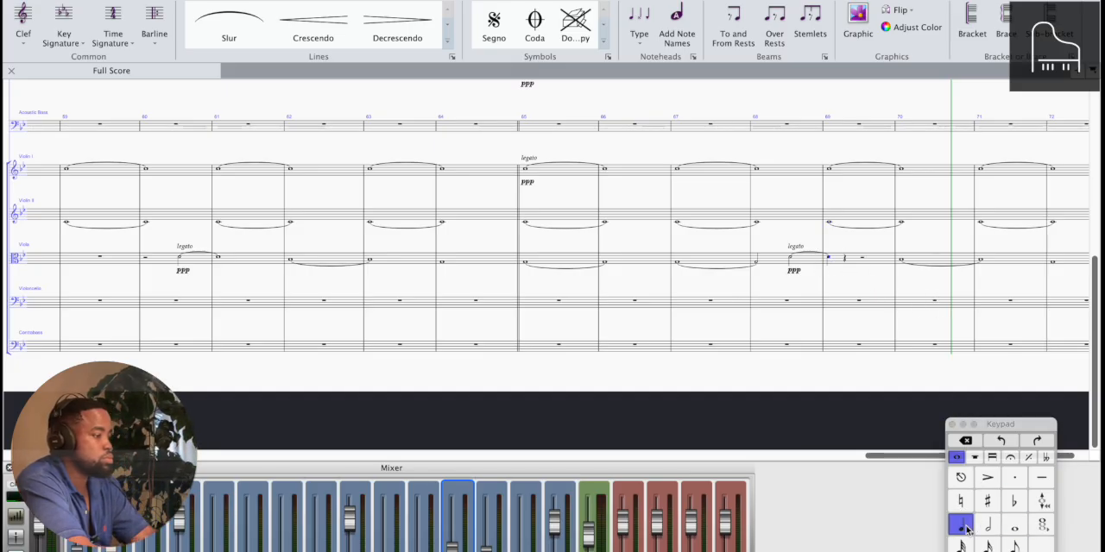
click(987, 527)
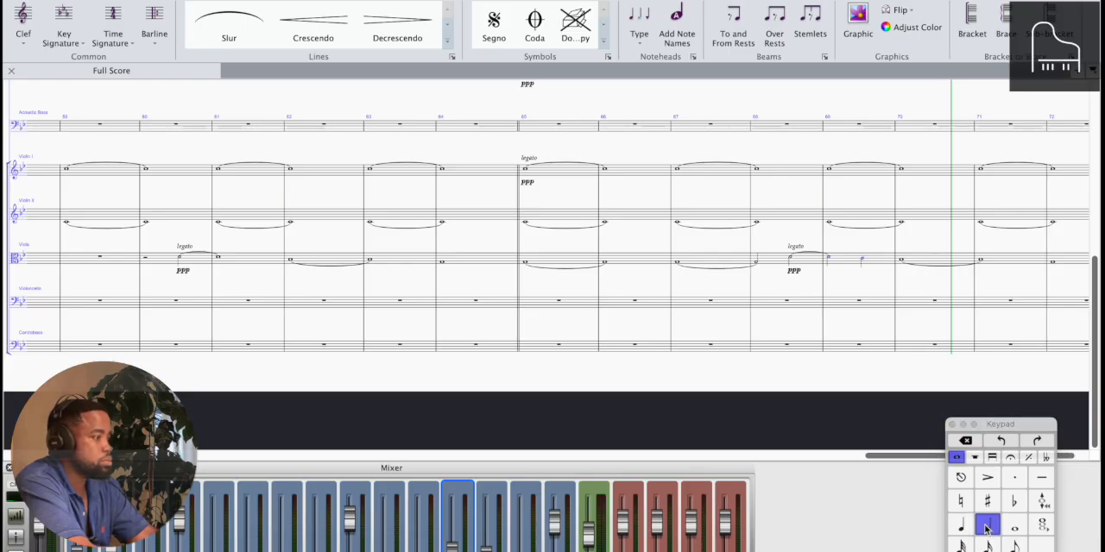
key(6)
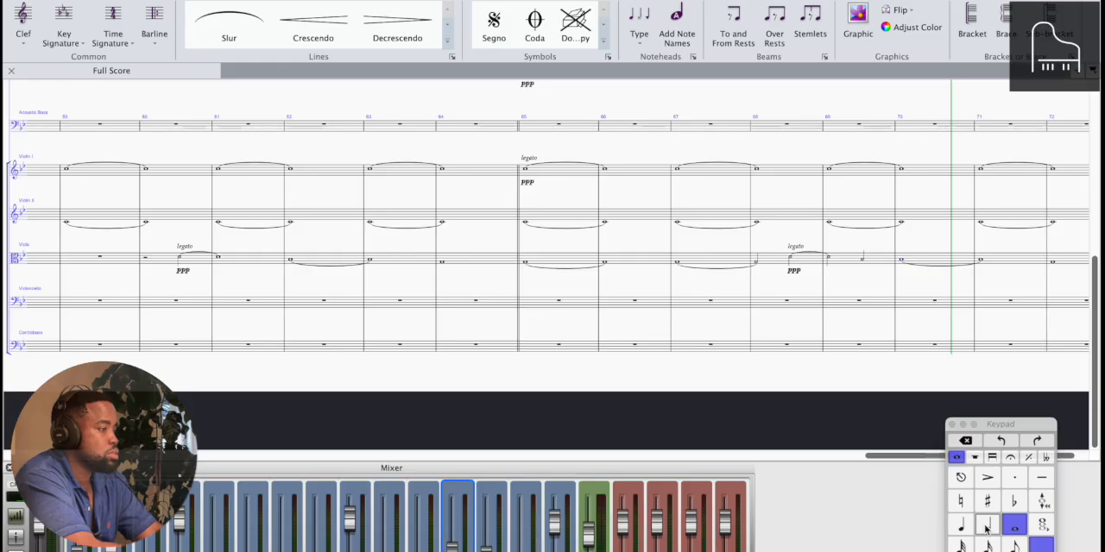
Remove the Violin II tie between bars 69 and 70, and raise the Violin II notes of bars 70 to 72 to A
scroll(881, 248, right, 2)
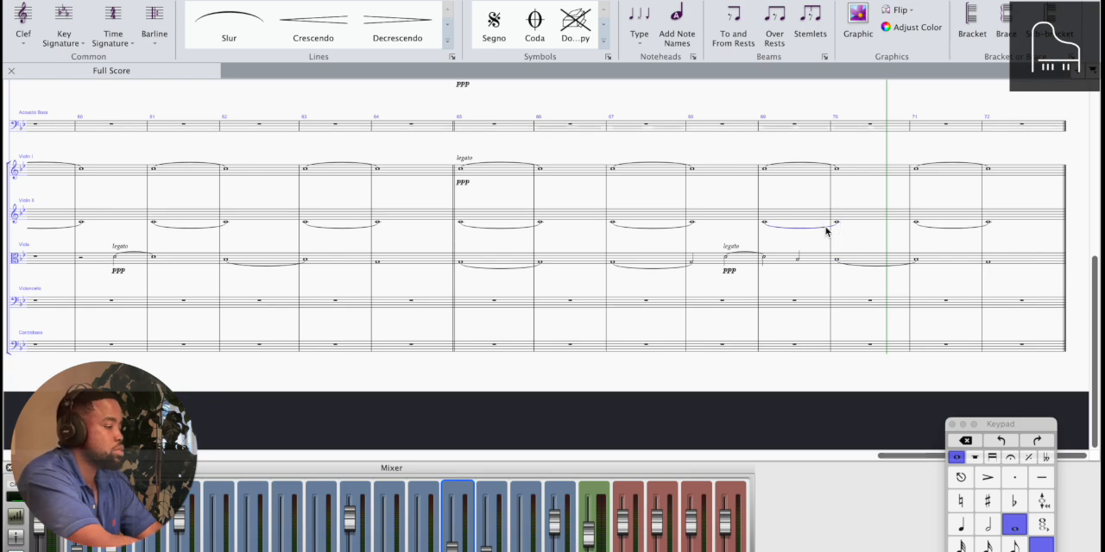
key(Delete)
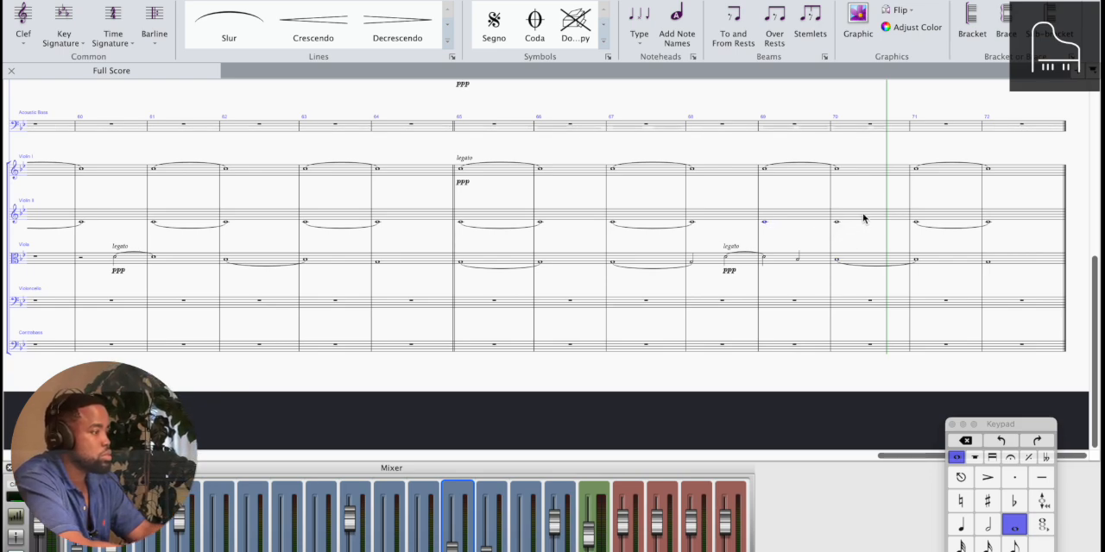
click(864, 219)
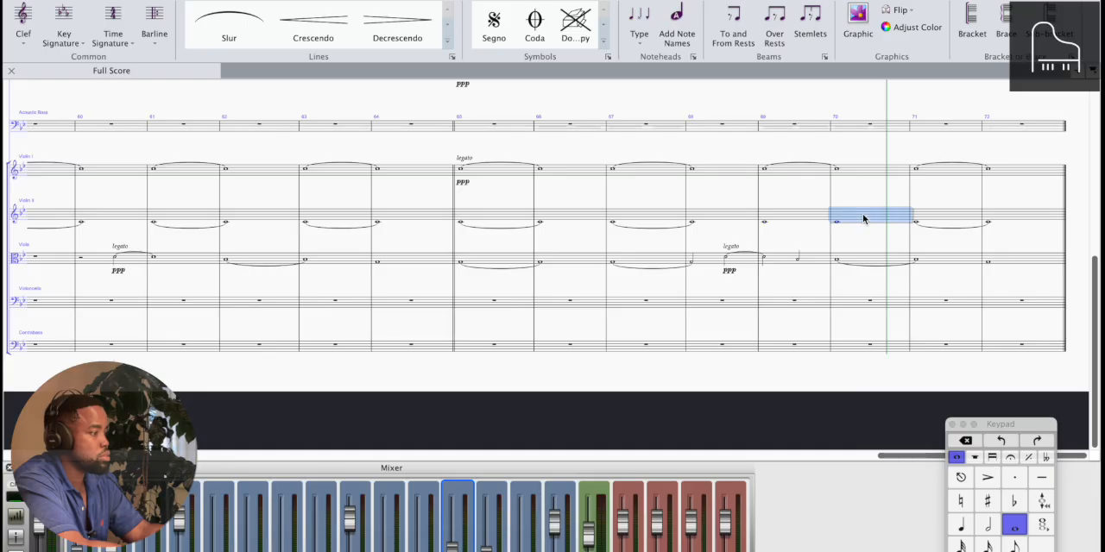
shift+click(997, 218)
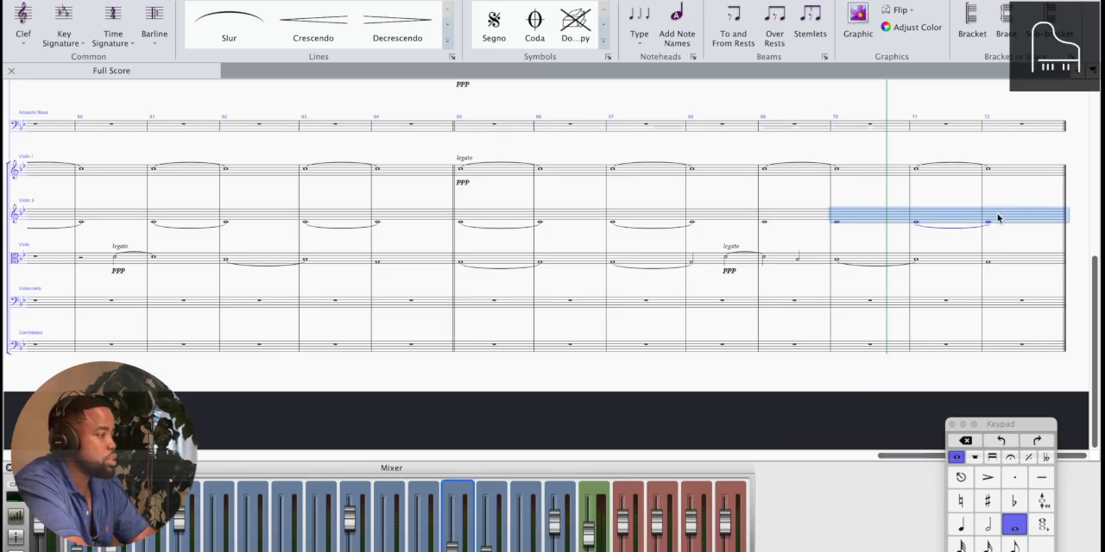
scroll(998, 218, up, 5)
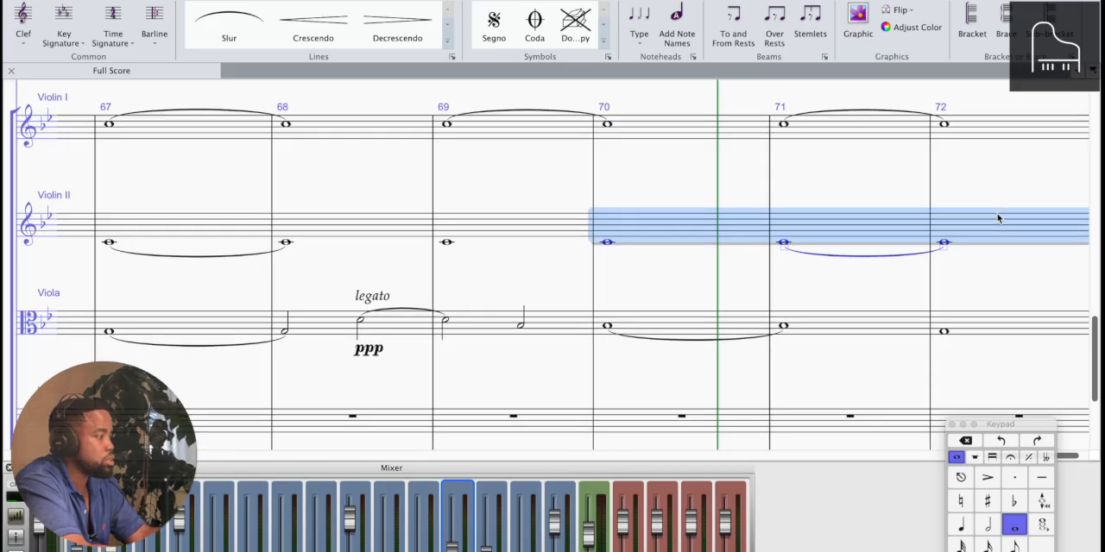
key(Up)
key(Up)
key(Up)
key(Up)
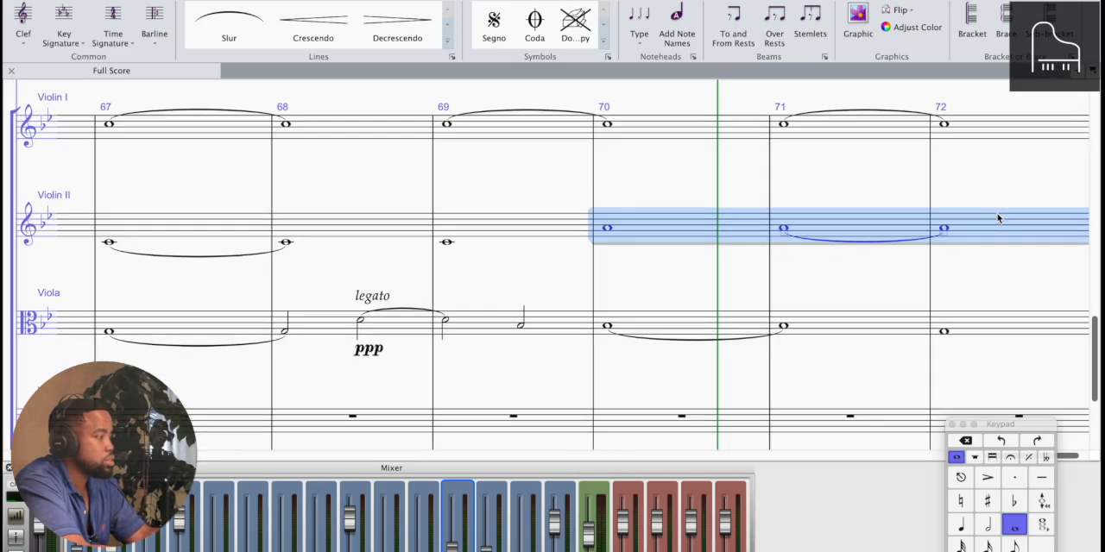
Raise the tied Viola whole notes of bars 70 and 71 by one step to C
click(446, 244)
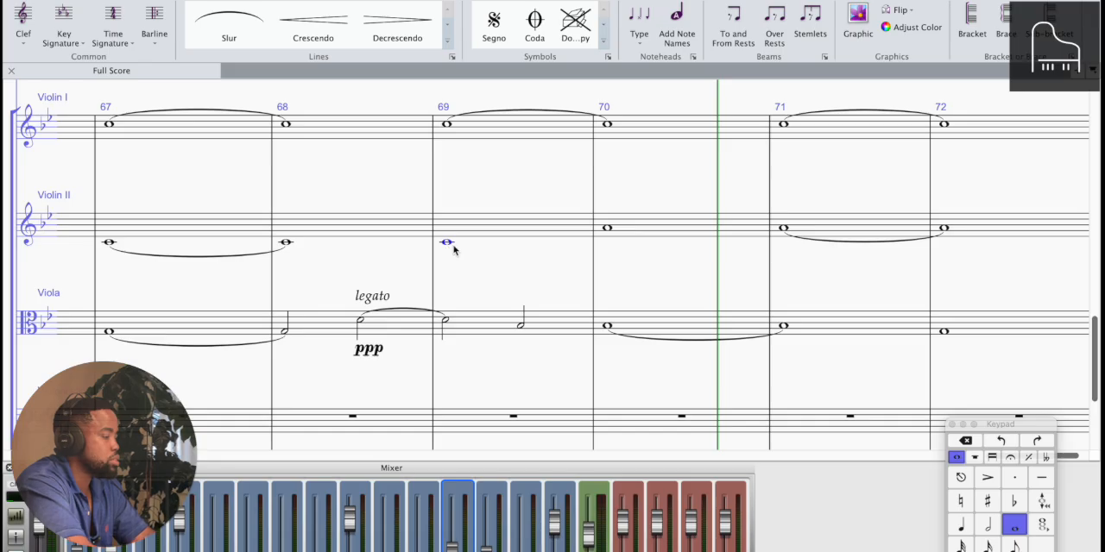
click(522, 329)
click(607, 327)
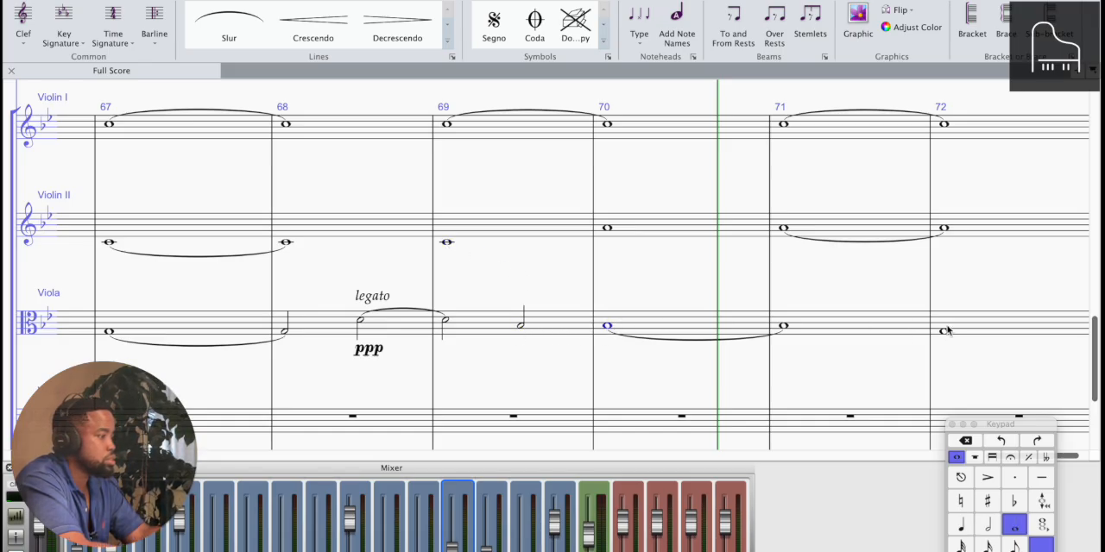
shift+click(900, 328)
key(x)
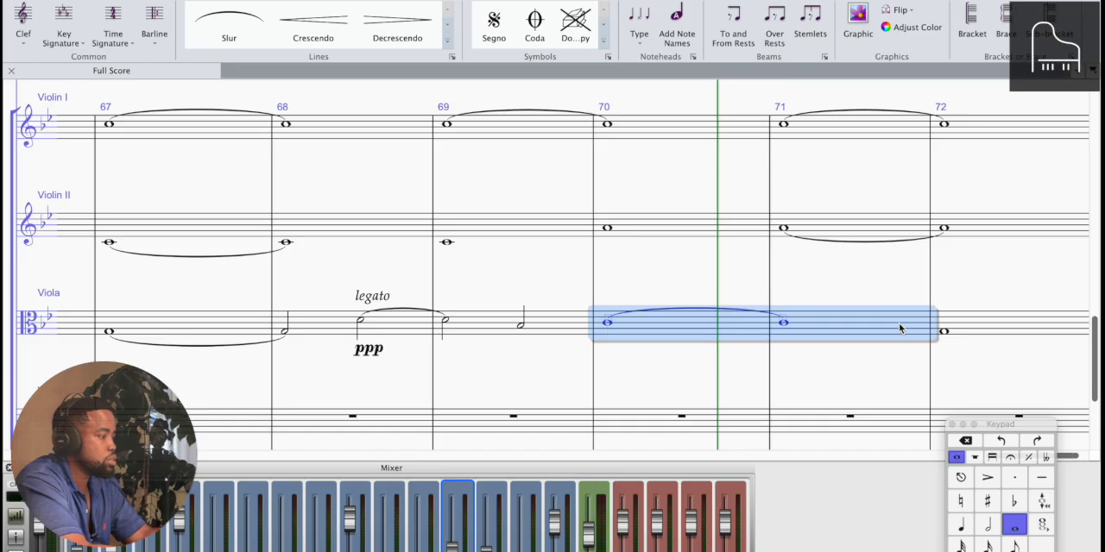
click(946, 334)
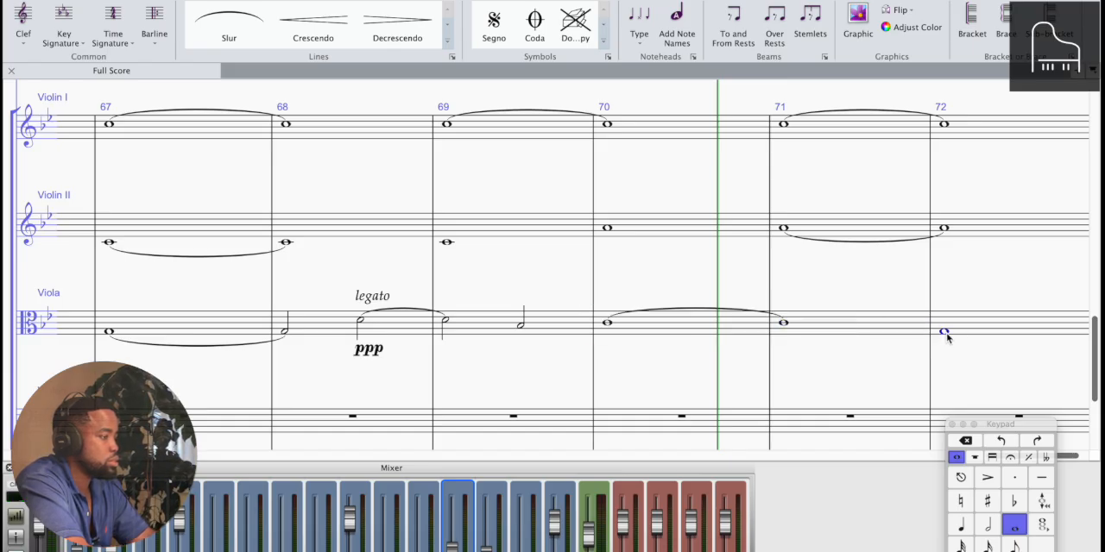
Play the passage from bar 69 through bar 72 repeatedly and listen to the changed Violin II and Viola harmony
click(446, 243)
key(p)
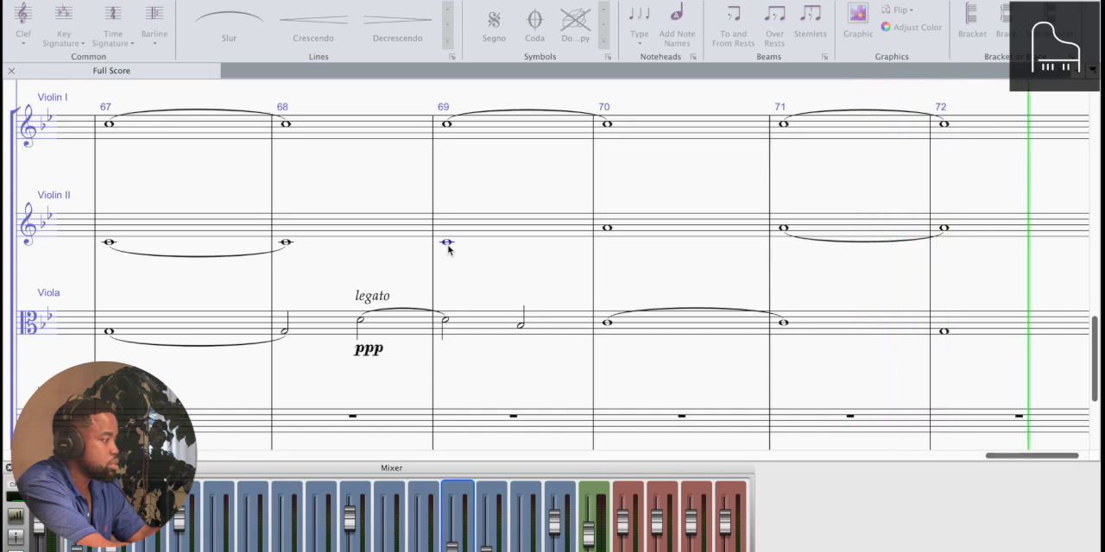
key(space)
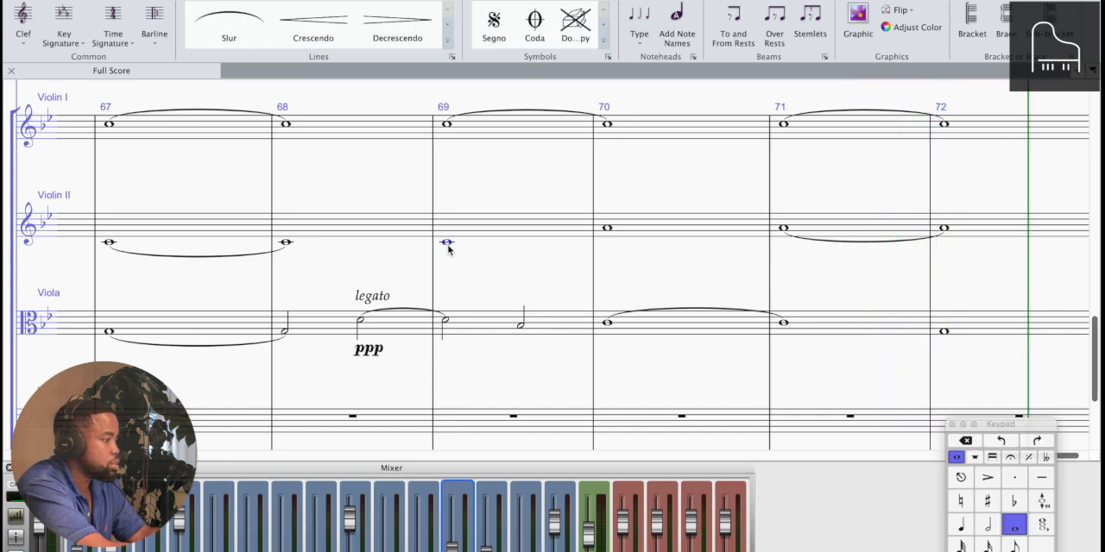
key(space)
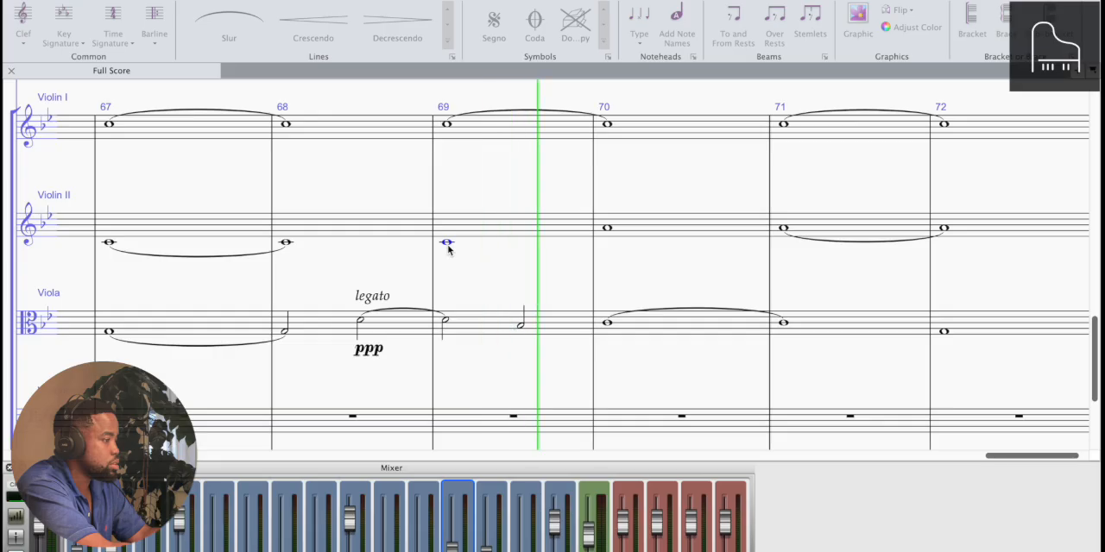
key(space)
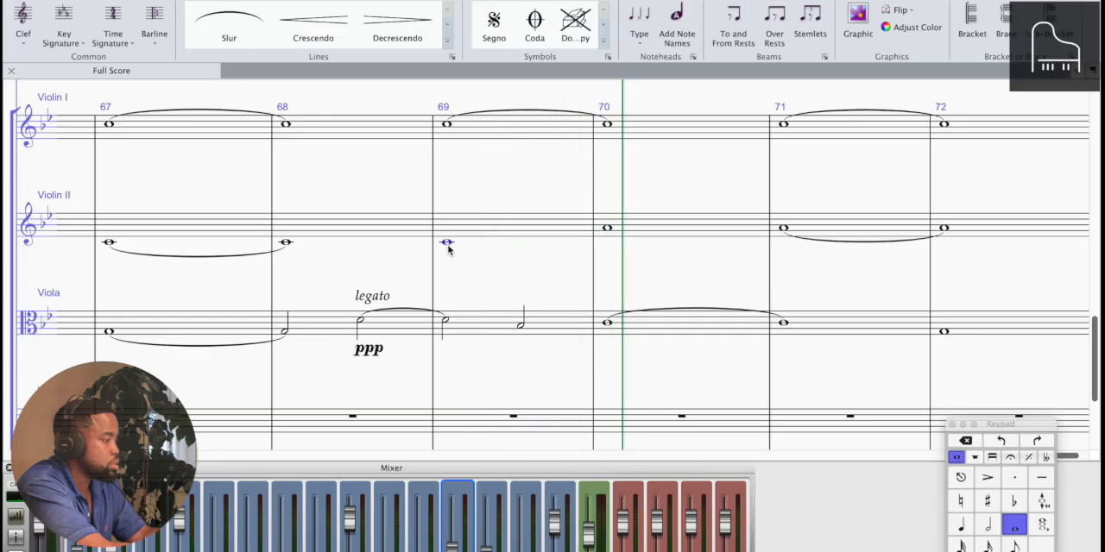
key(space)
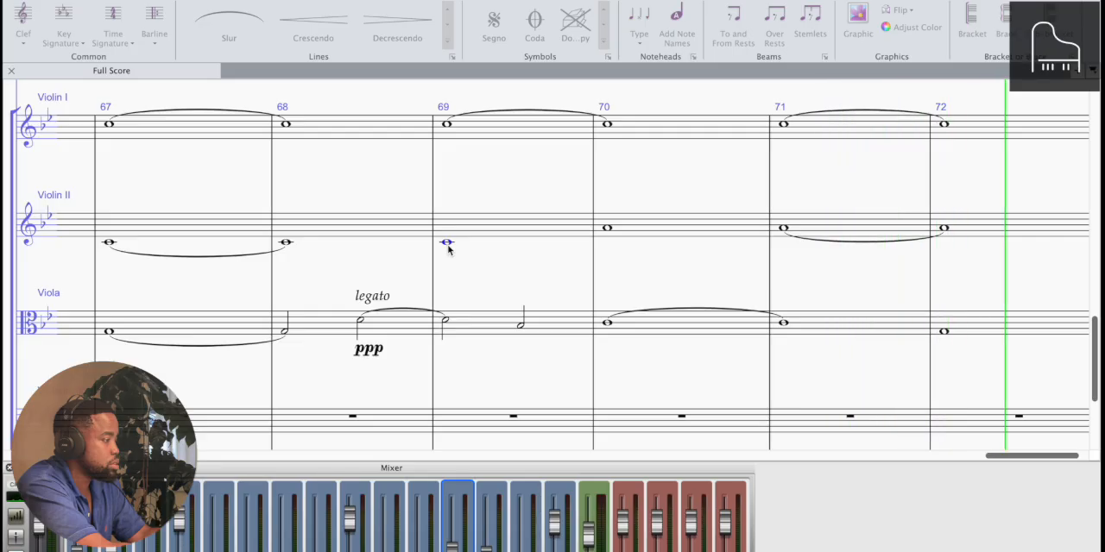
key(space)
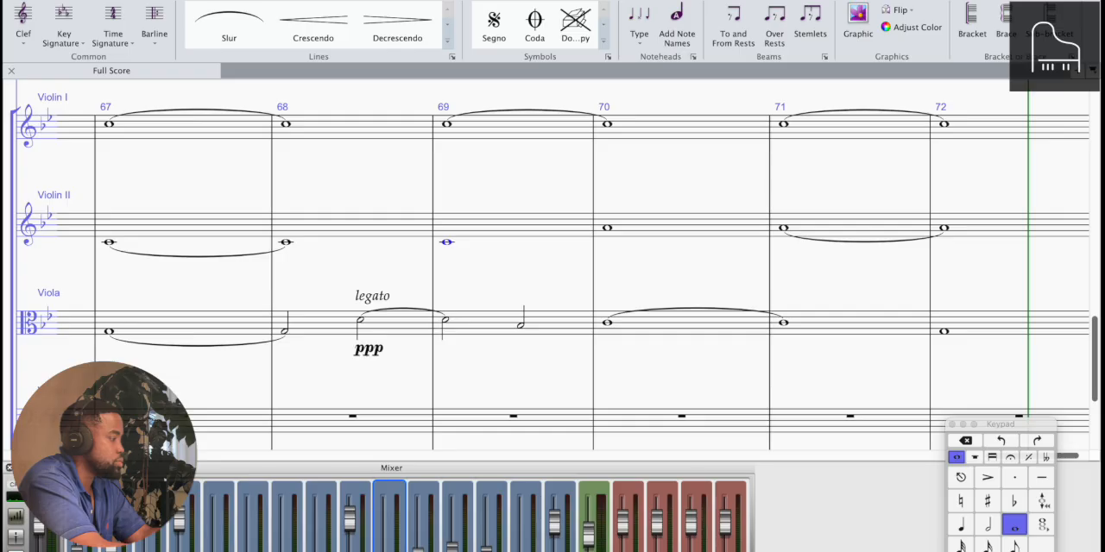
Play the score from bar 67 into bar 71 and listen to the lead-in to the changed harmony
click(109, 333)
key(p)
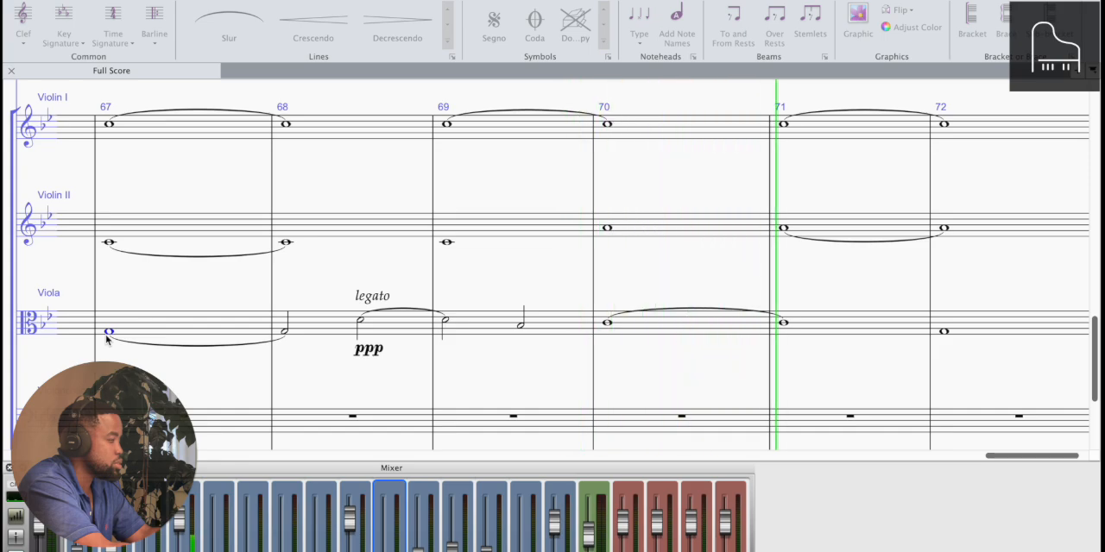
key(space)
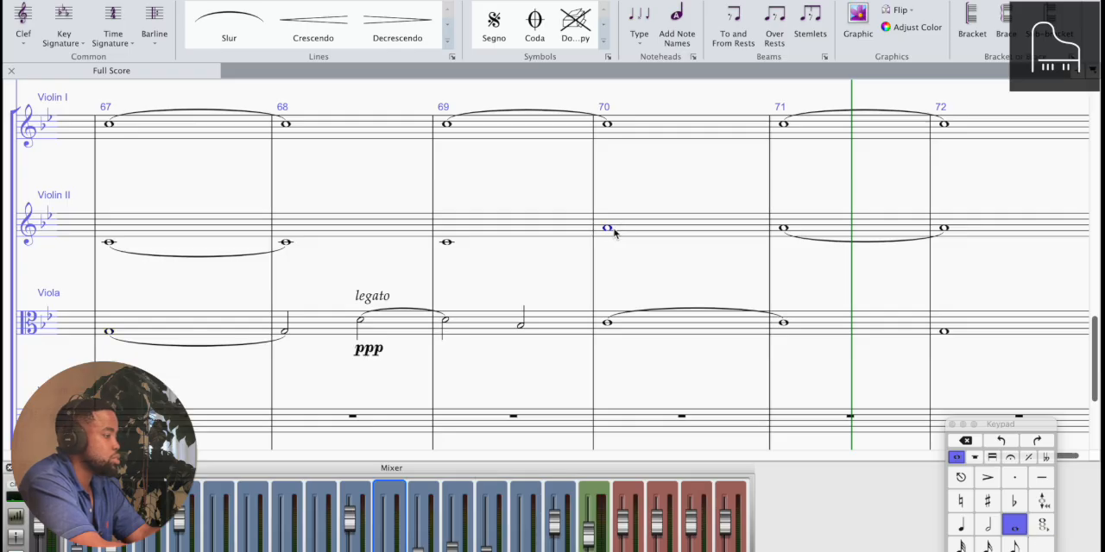
Play bars 69 to 72 again from the Violin II notes and listen to the revised Violin II and Viola harmony
key(space)
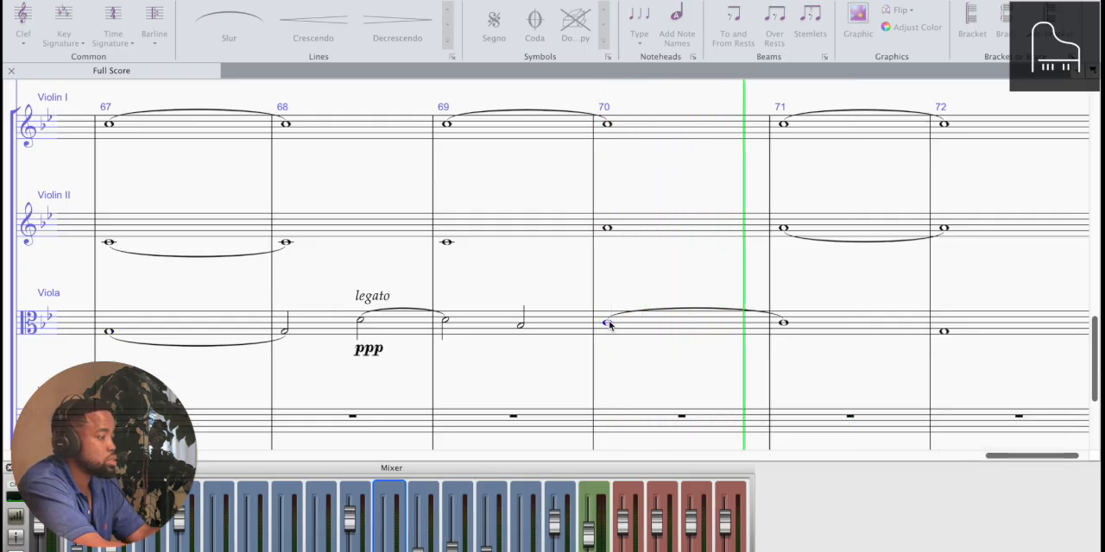
key(space)
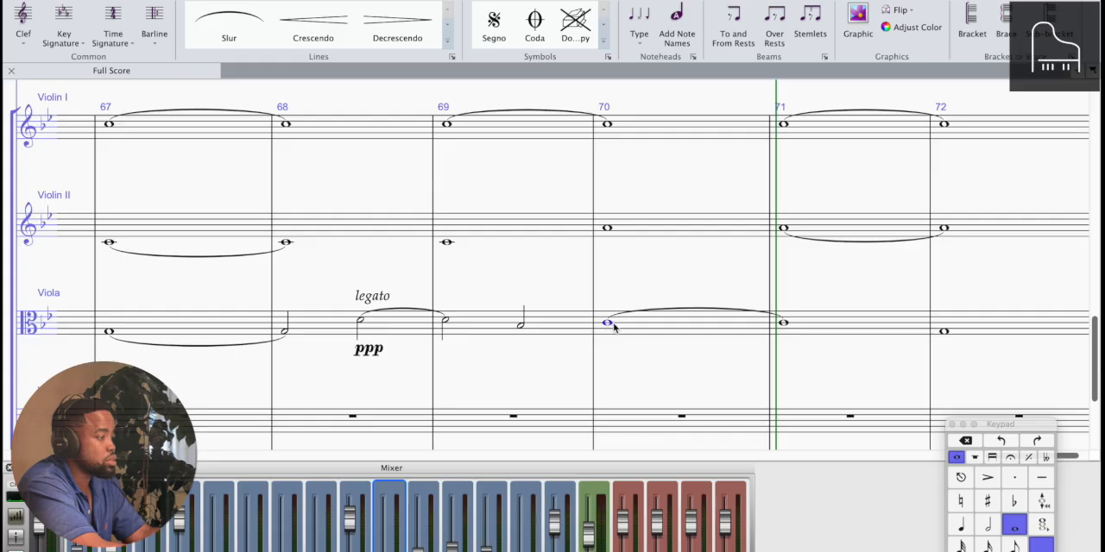
click(447, 245)
key(space)
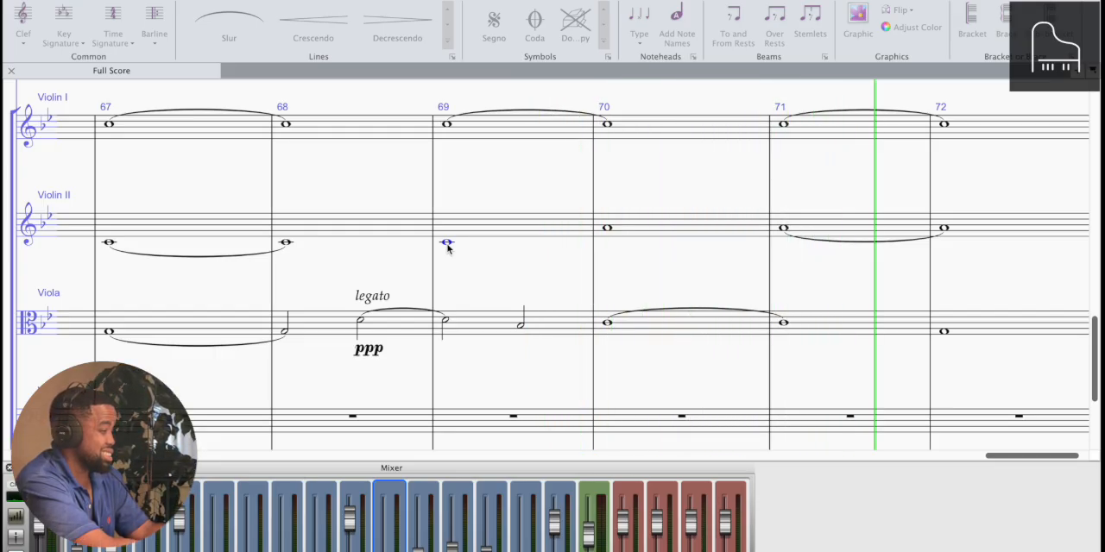
key(space)
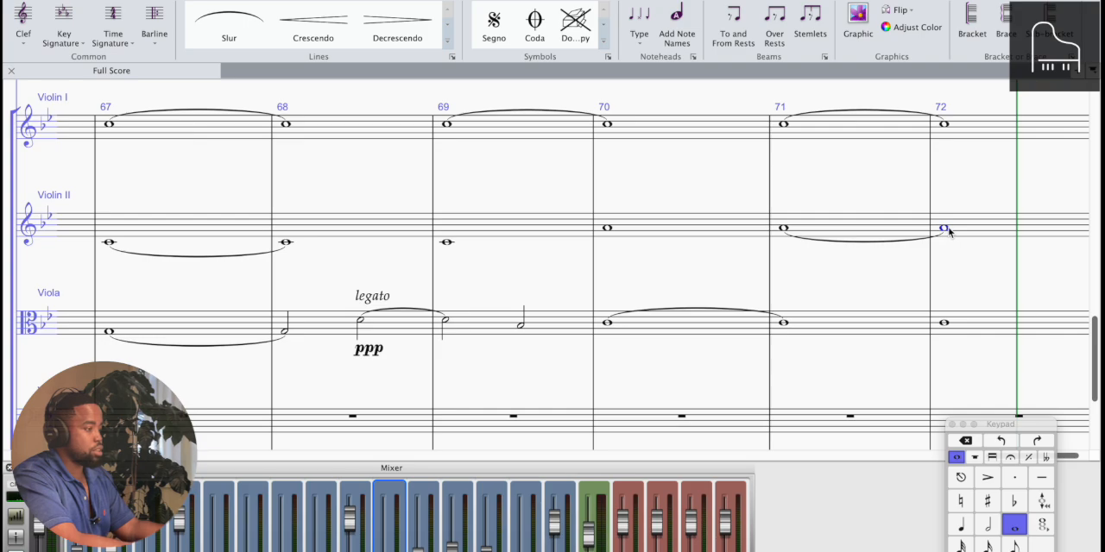
Remove the Violin II tie between bars 71 and 72, lower the bar 72 note to G, and slur bar 70 to bar 71
key(Delete)
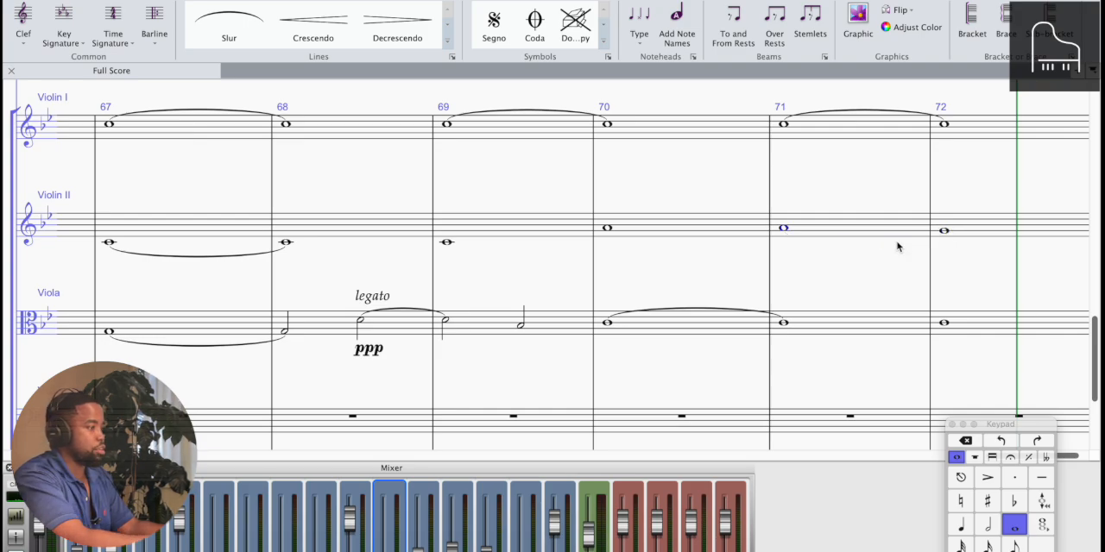
click(608, 228)
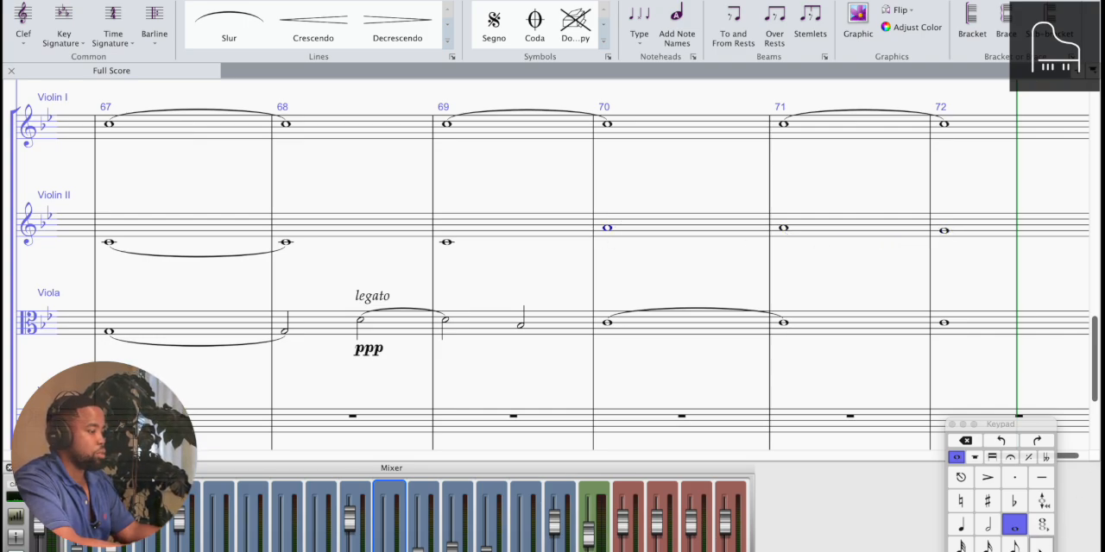
key(s)
Select bar 59 of Violin I, Violin II, Viola and both Piano staves and play the score from there
key(super+minus)
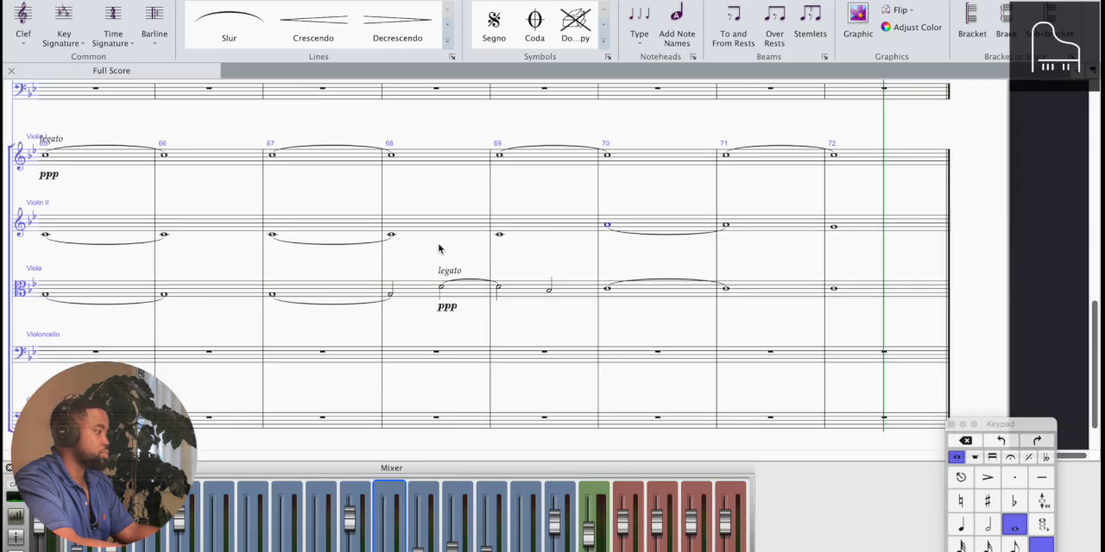
key(super+minus)
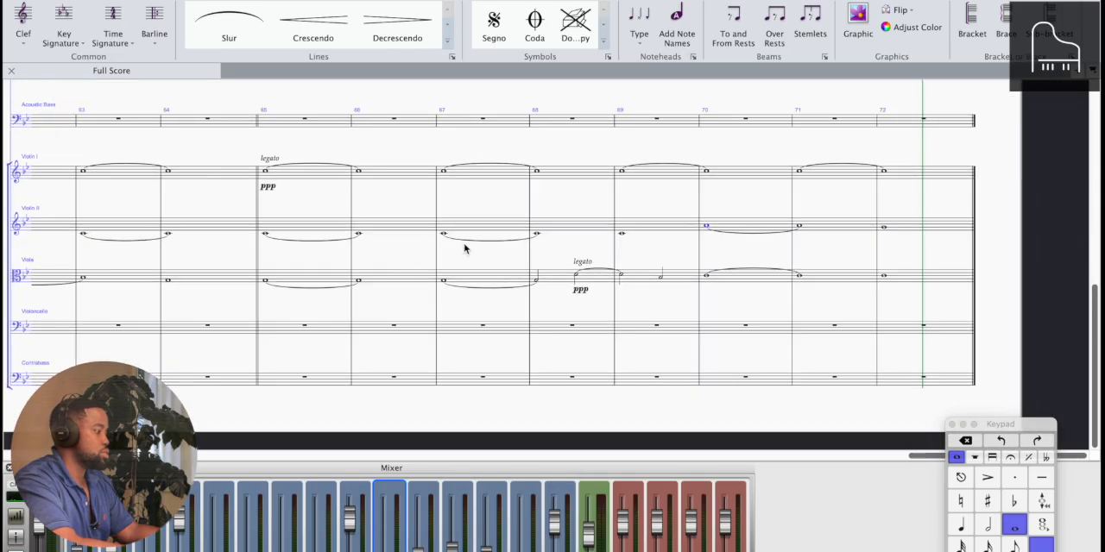
scroll(465, 248, left, 10)
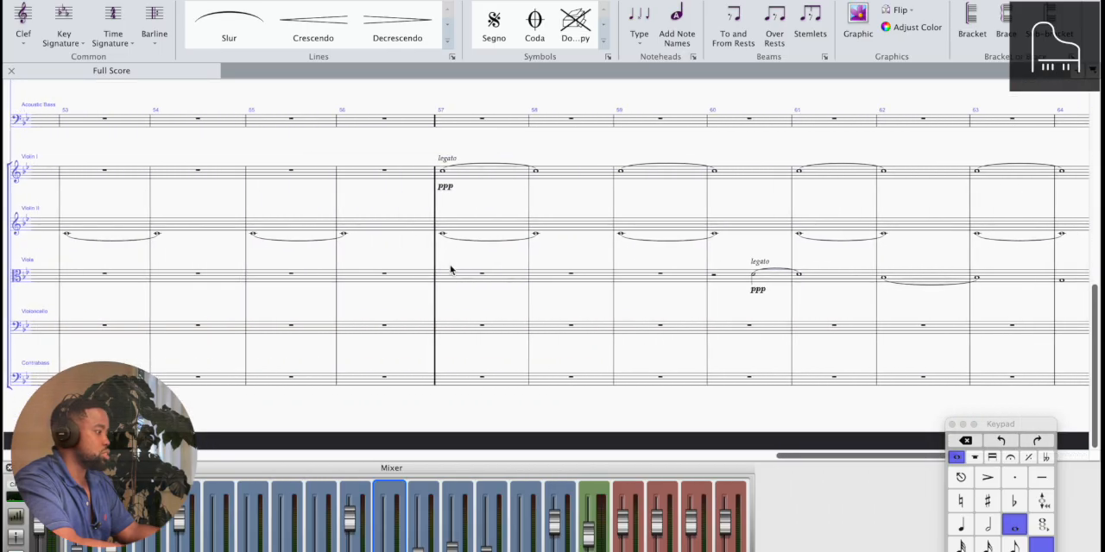
click(450, 281)
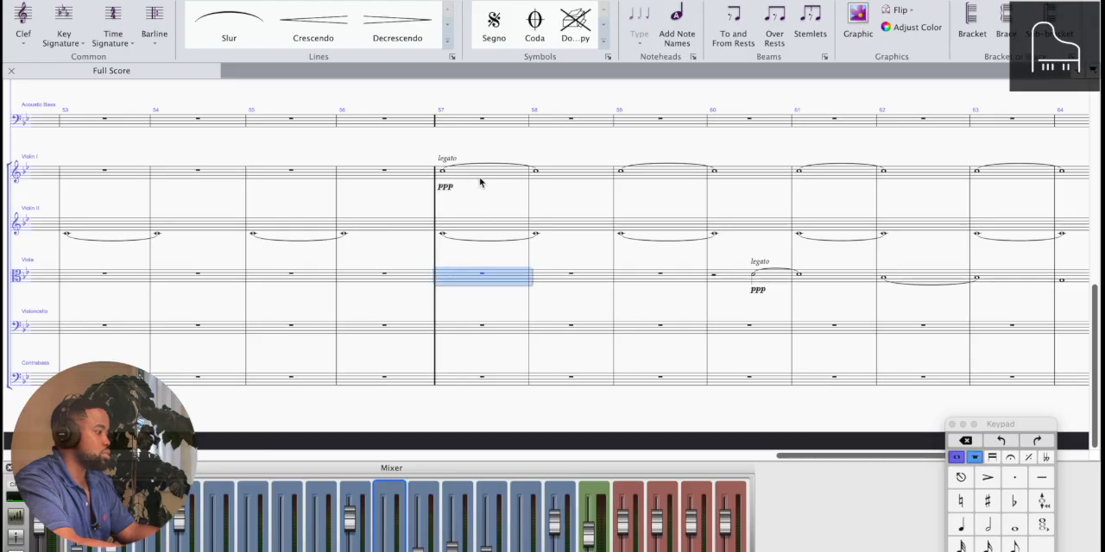
click(637, 181)
shift+click(630, 282)
scroll(631, 267, up, 5)
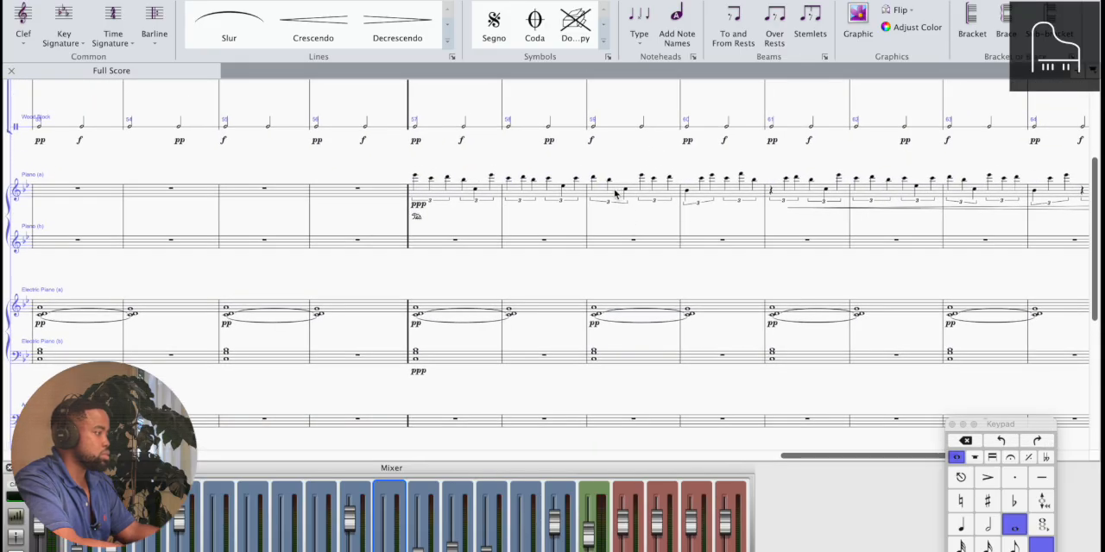
click(615, 194)
super+click(609, 246)
scroll(608, 247, down, 5)
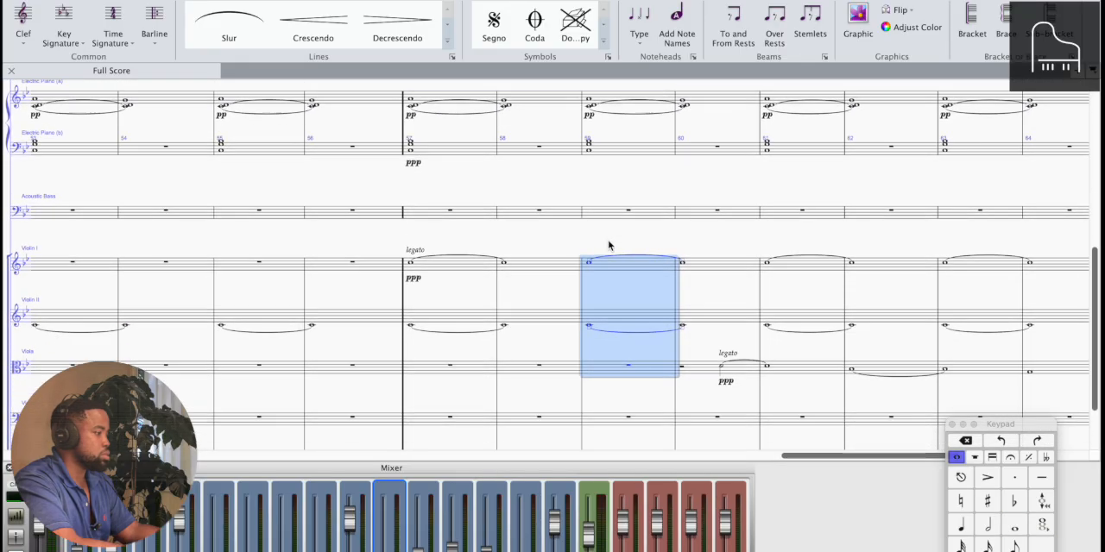
key(space)
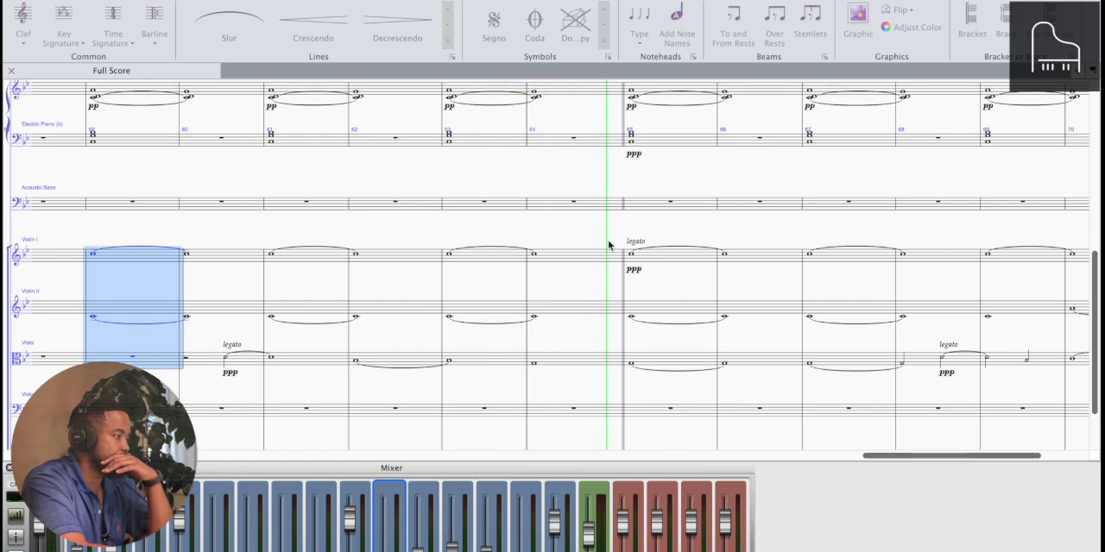
Follow the playback across the percussion, piano and string staves through the closing bars, and stop it
scroll(609, 246, up, 5)
scroll(609, 246, up, 1)
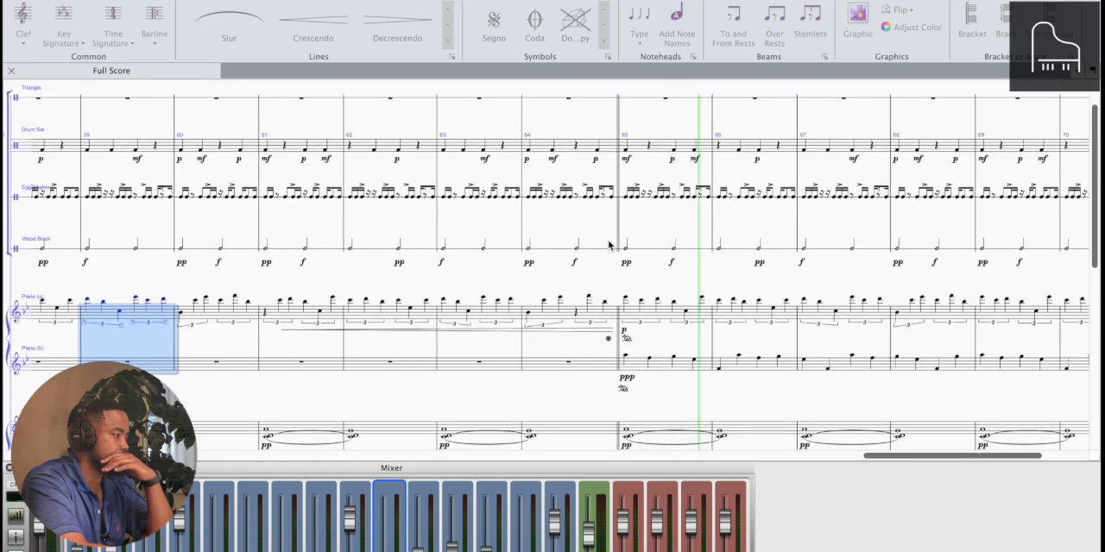
scroll(609, 246, right, 2)
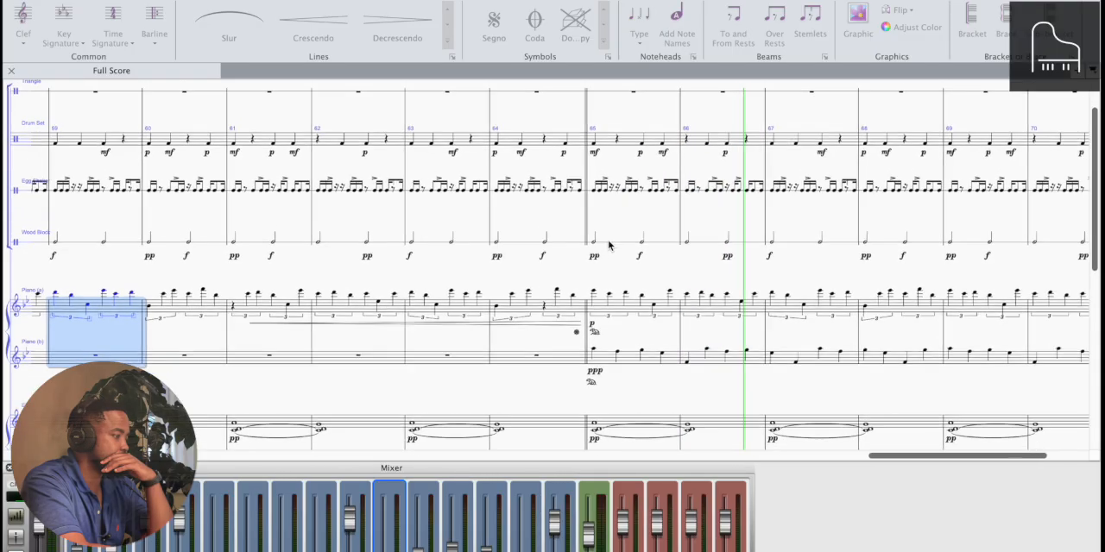
scroll(609, 246, down, 1)
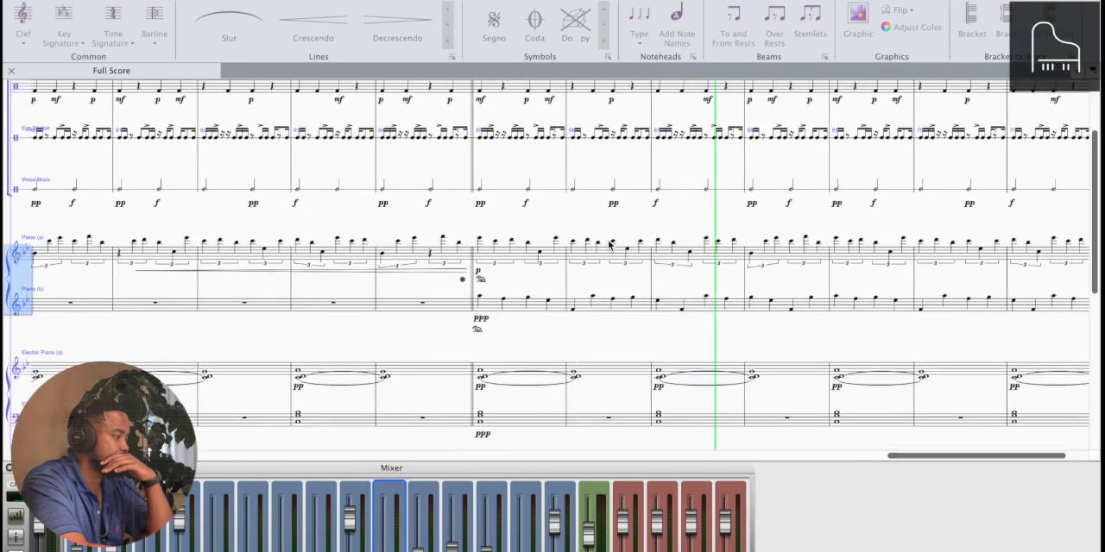
scroll(608, 246, down, 1)
scroll(609, 246, down, 6)
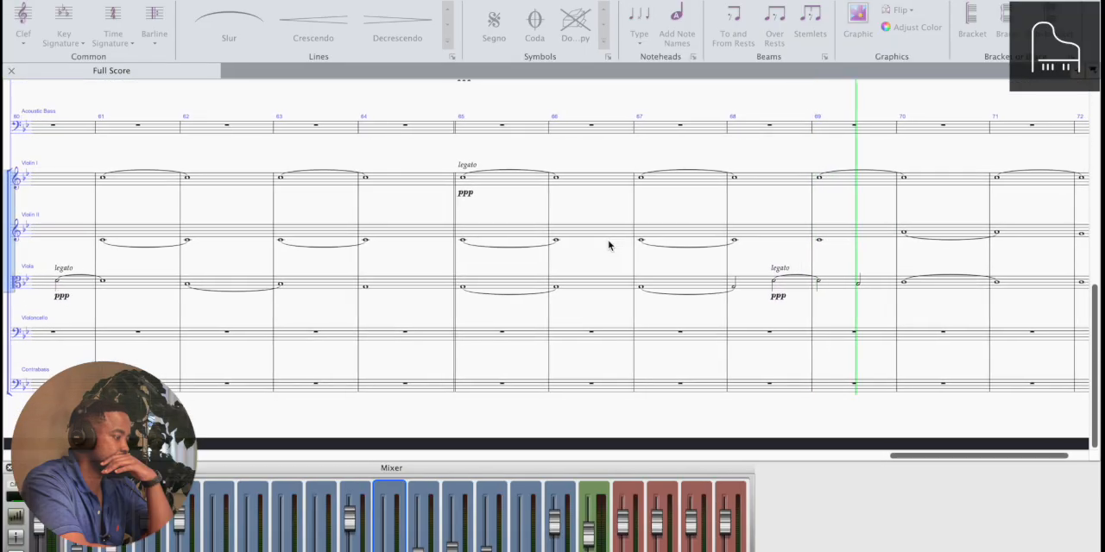
scroll(609, 246, right, 3)
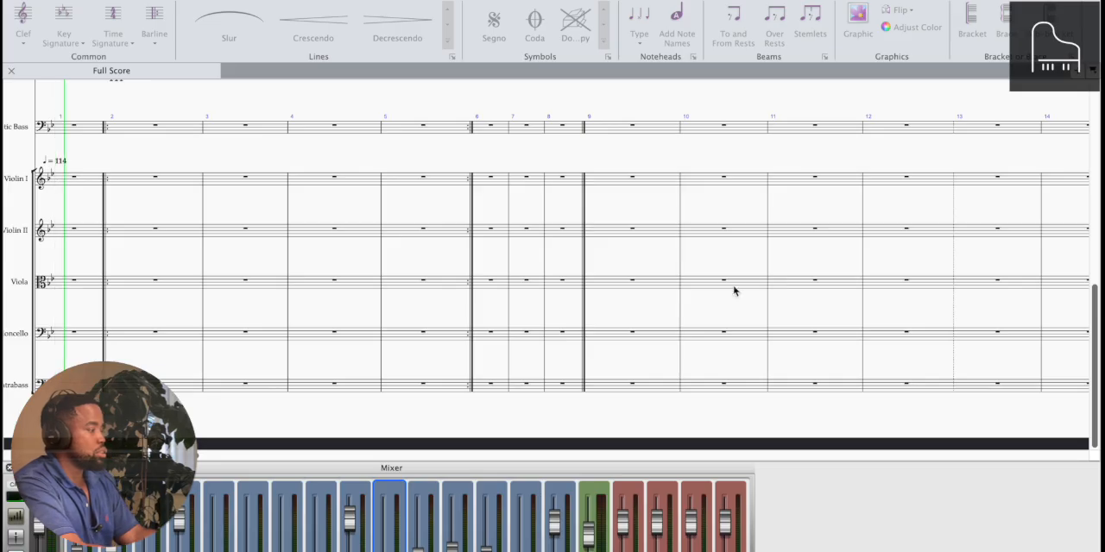
scroll(734, 291, up, 1)
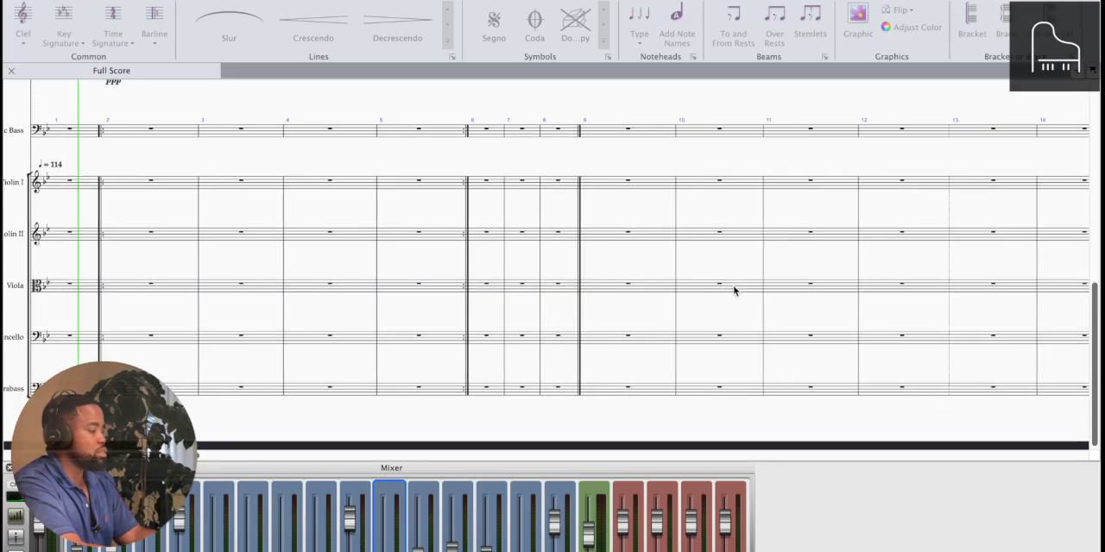
key(space)
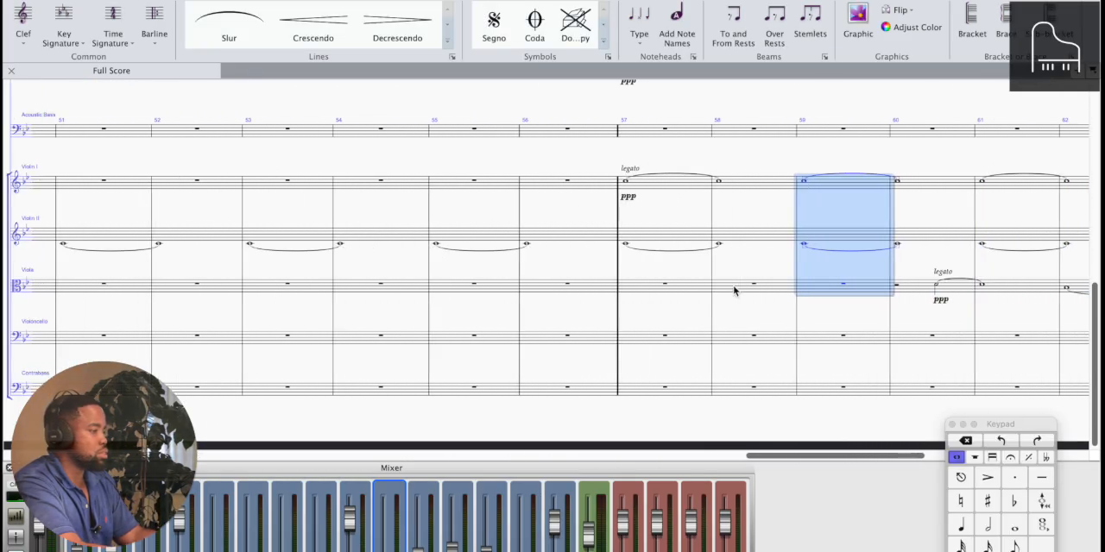
Select bar 65 of the Violin I, Violin II, Viola and Piano staves and play through bar 72
scroll(734, 291, right, 10)
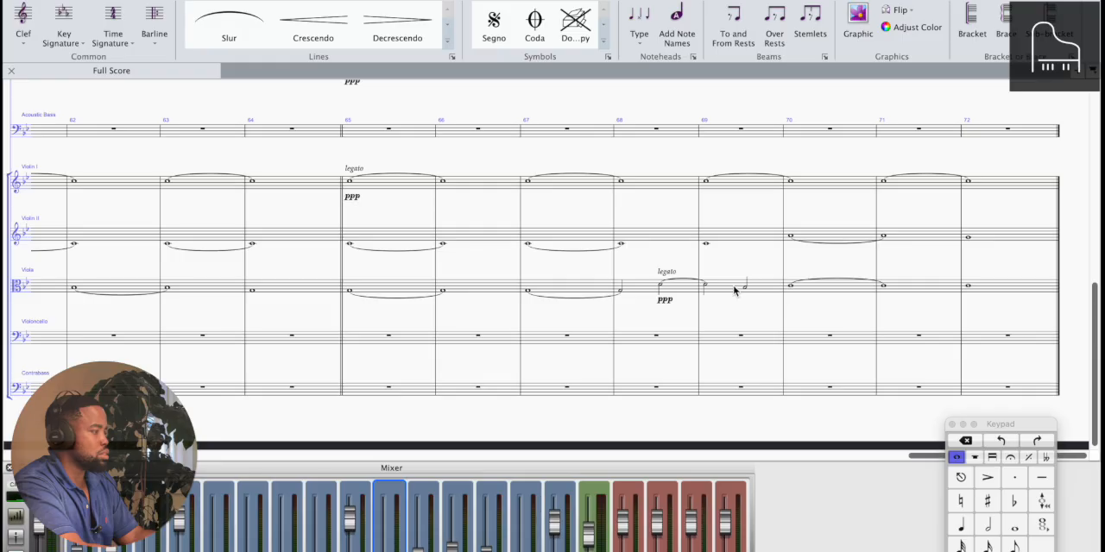
click(410, 288)
shift+click(414, 186)
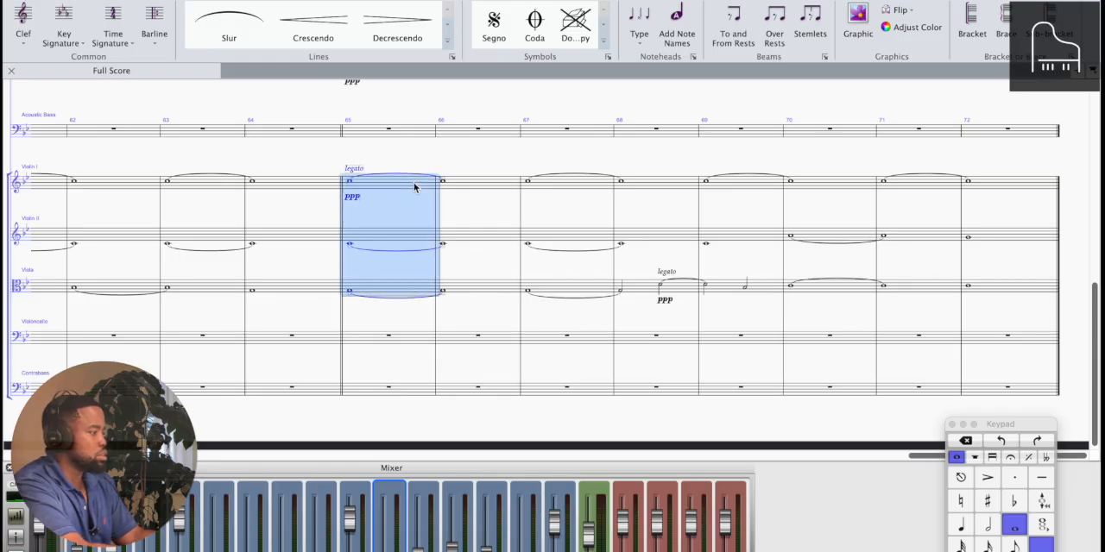
scroll(406, 216, up, 10)
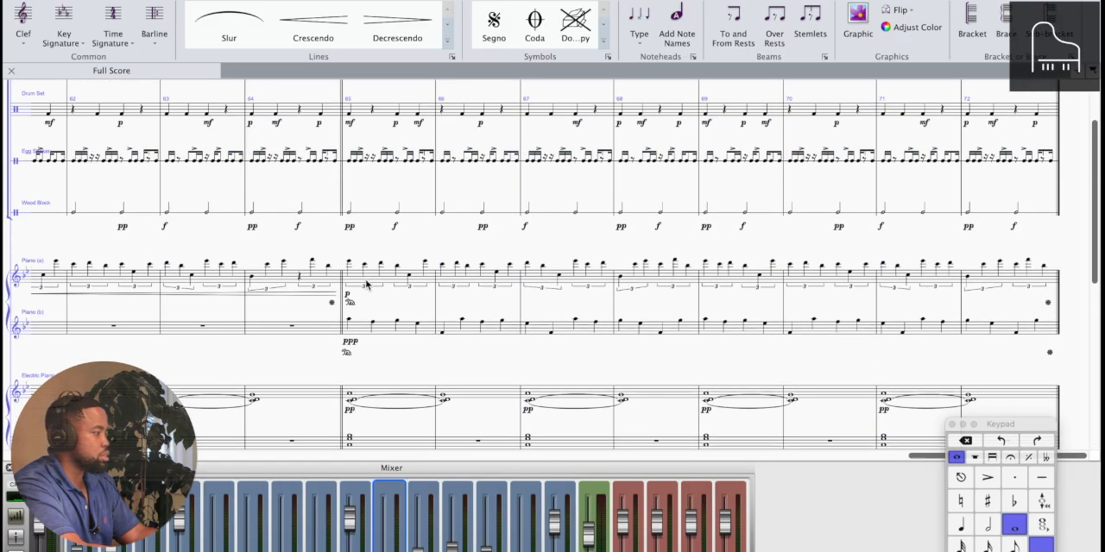
click(369, 284)
shift+click(380, 328)
key(space)
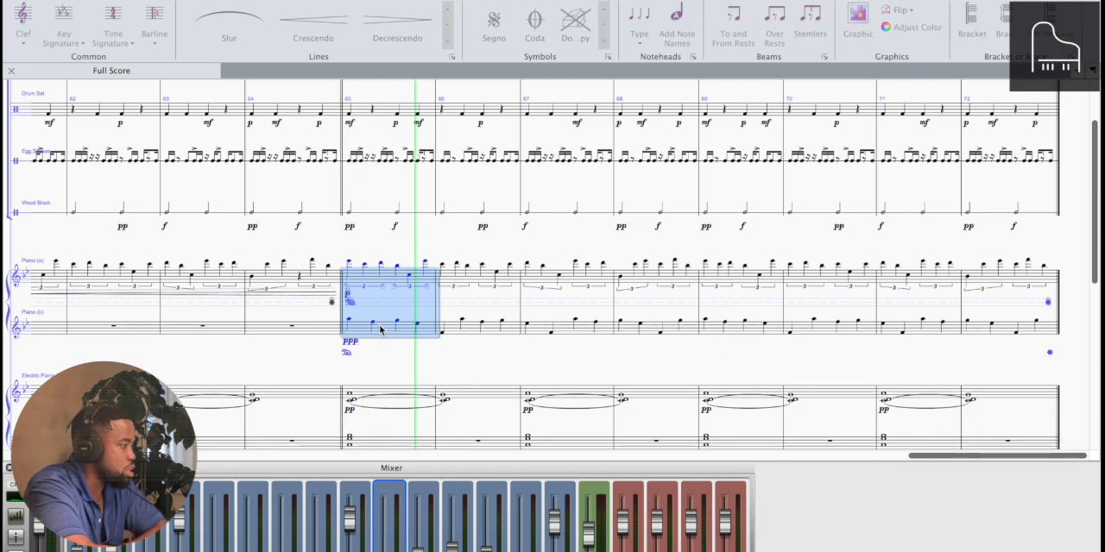
scroll(380, 328, down, 5)
scroll(380, 330, down, 3)
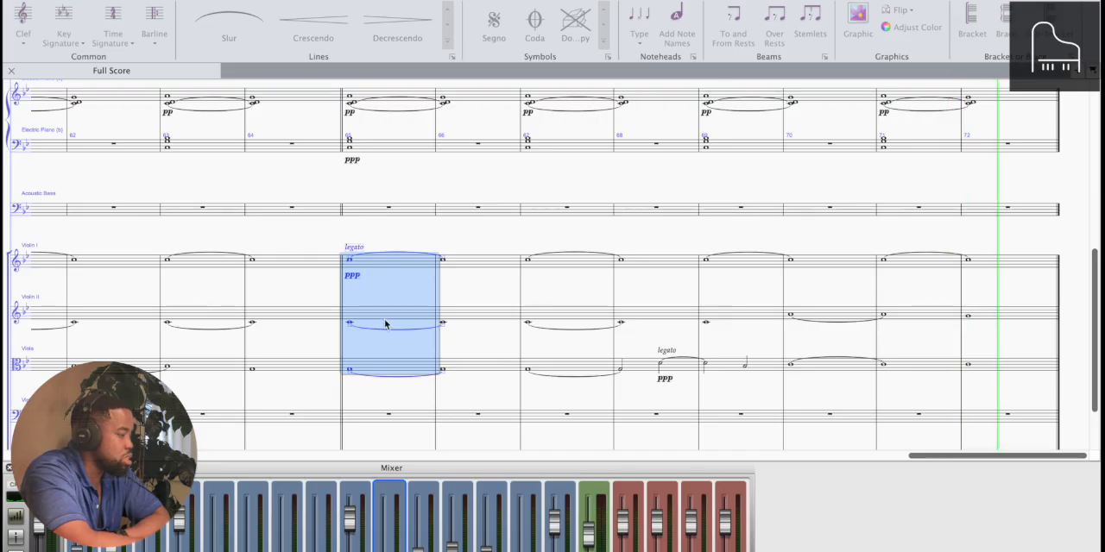
key(space)
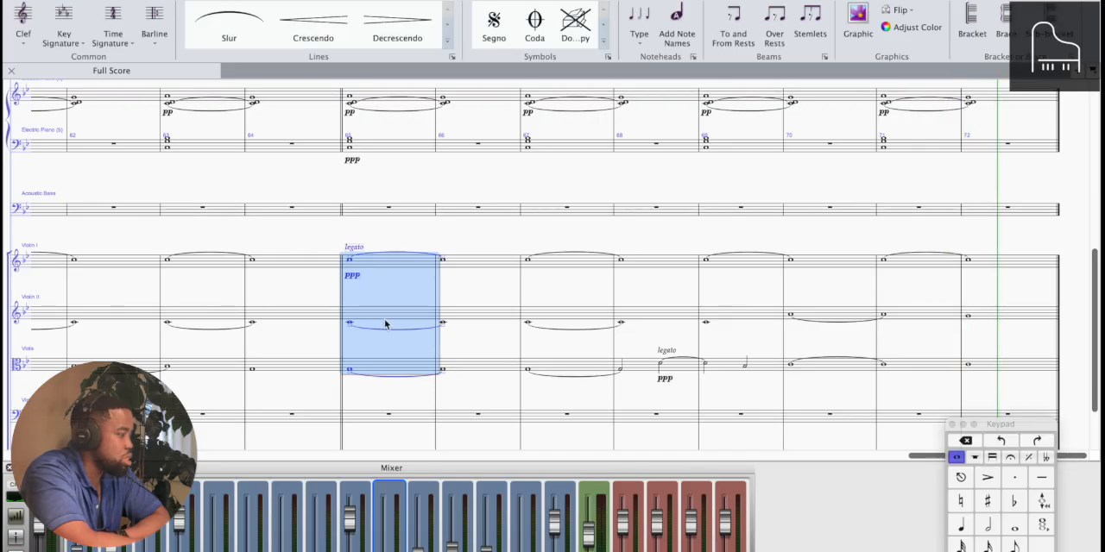
Play the passage from the Violin II note of bar 69 through bar 72 and stop
click(707, 325)
key(p)
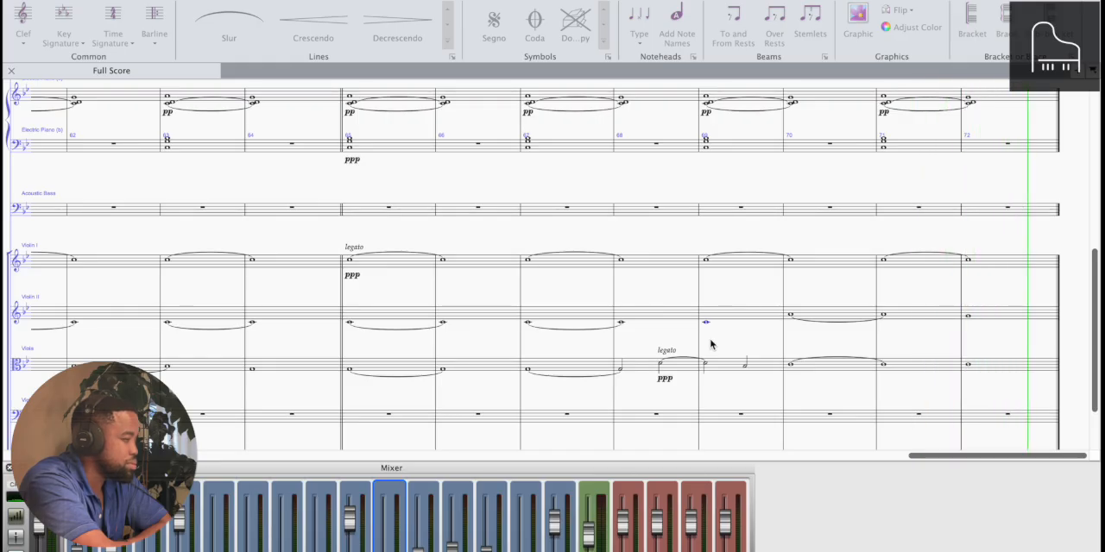
key(space)
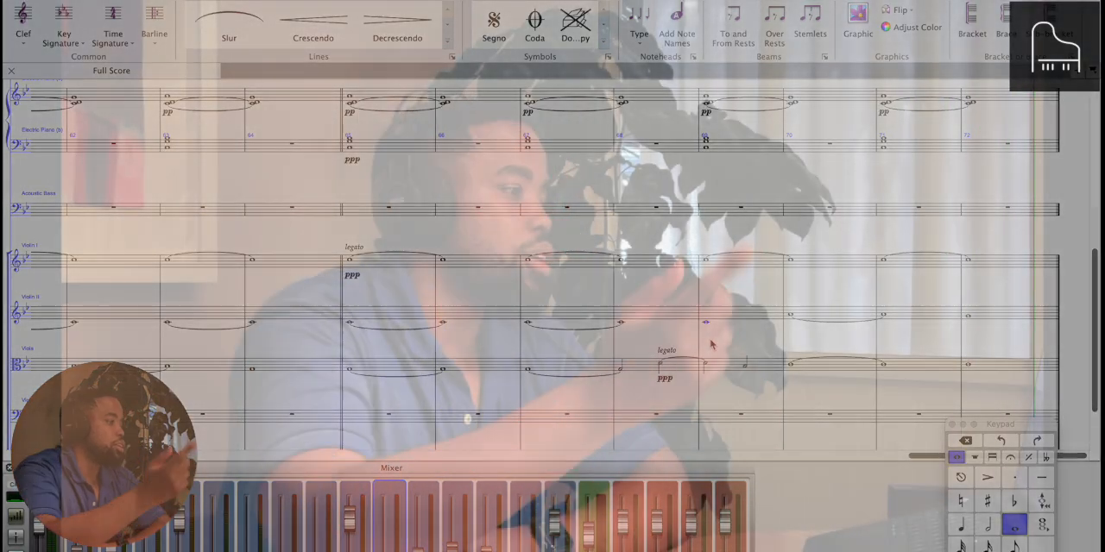